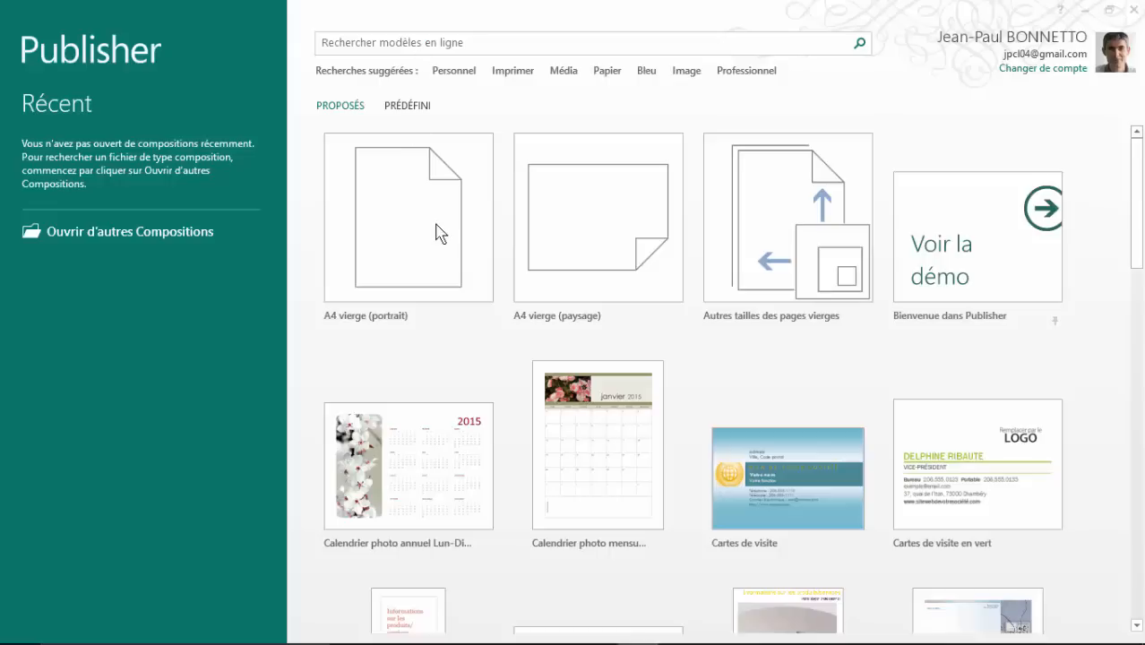
Look through the suggested publication templates on the start page.
scroll(462, 312, down, 3)
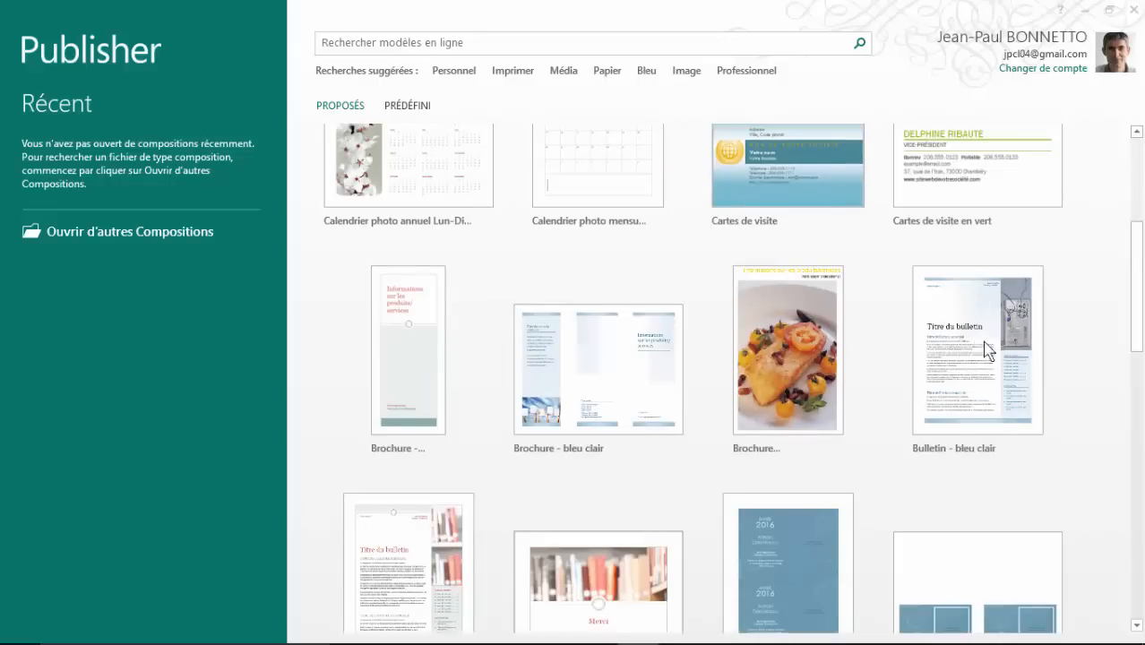
scroll(966, 340, down, 2)
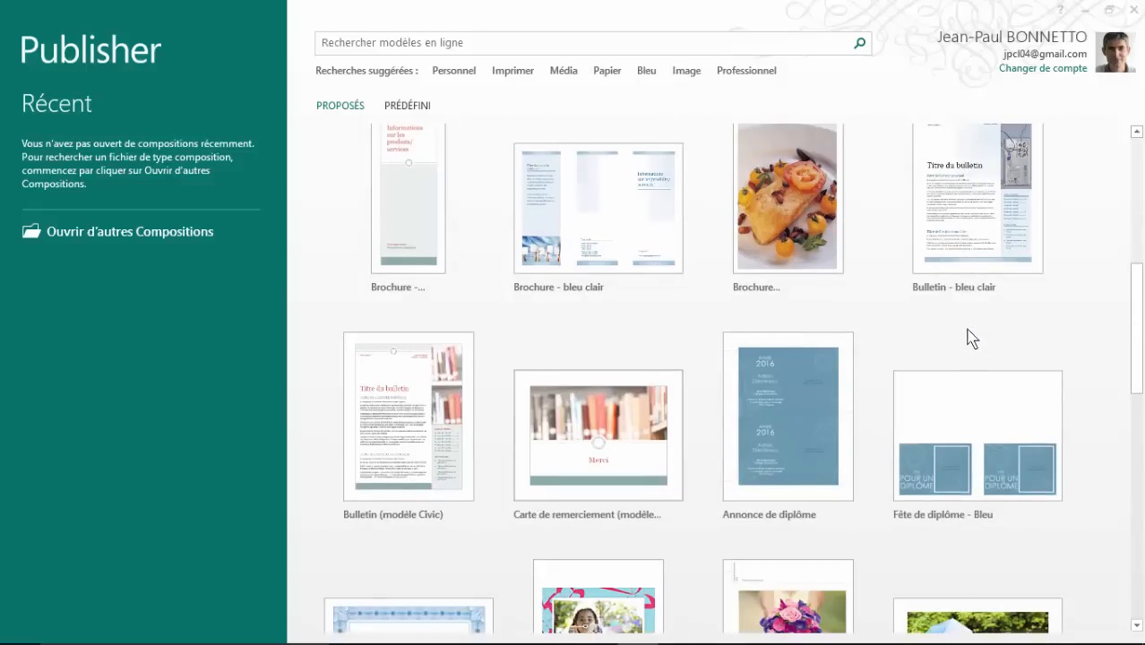
scroll(518, 228, up, 1)
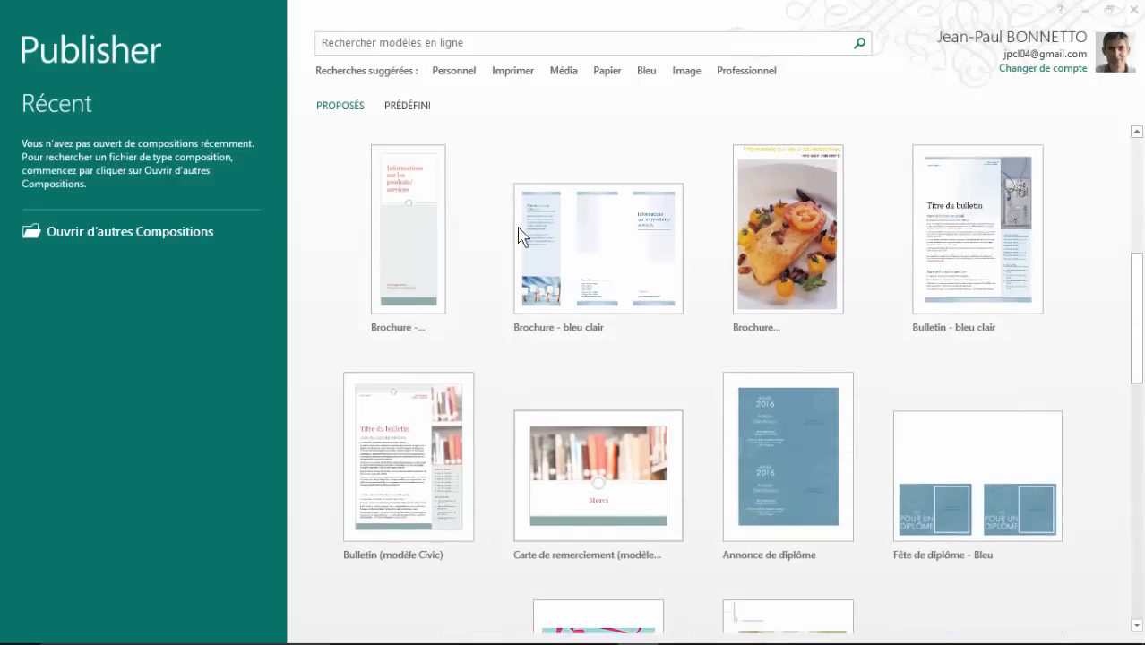
scroll(527, 260, down, 3)
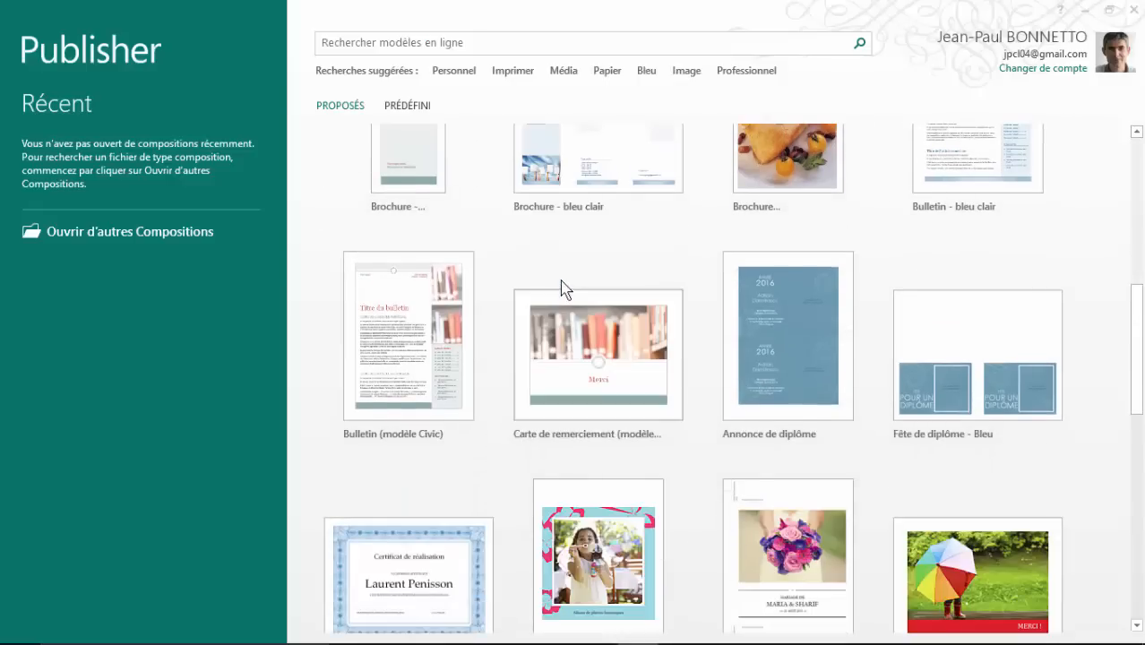
scroll(430, 224, down, 5)
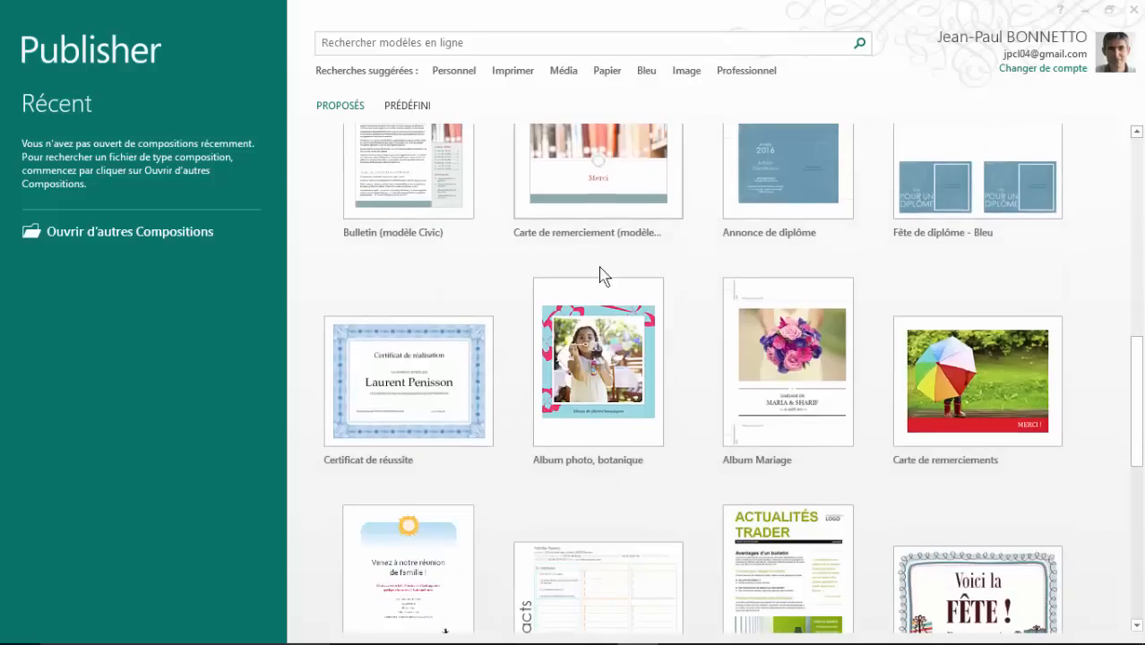
scroll(752, 341, down, 10)
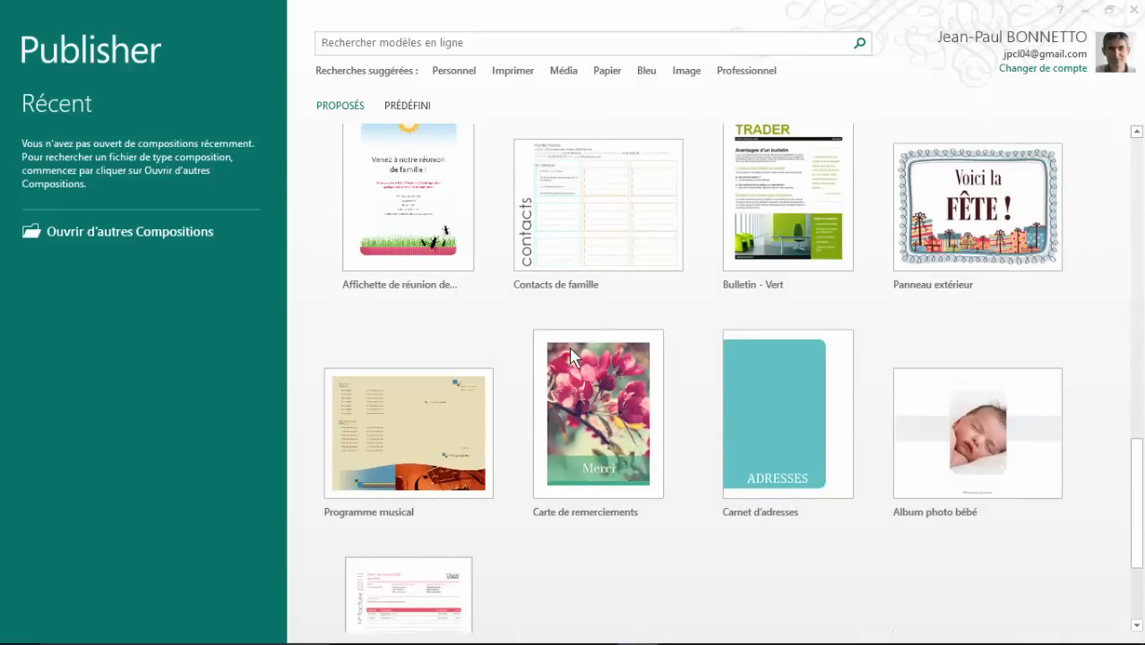
scroll(572, 345, down, 2)
scroll(571, 345, up, 3)
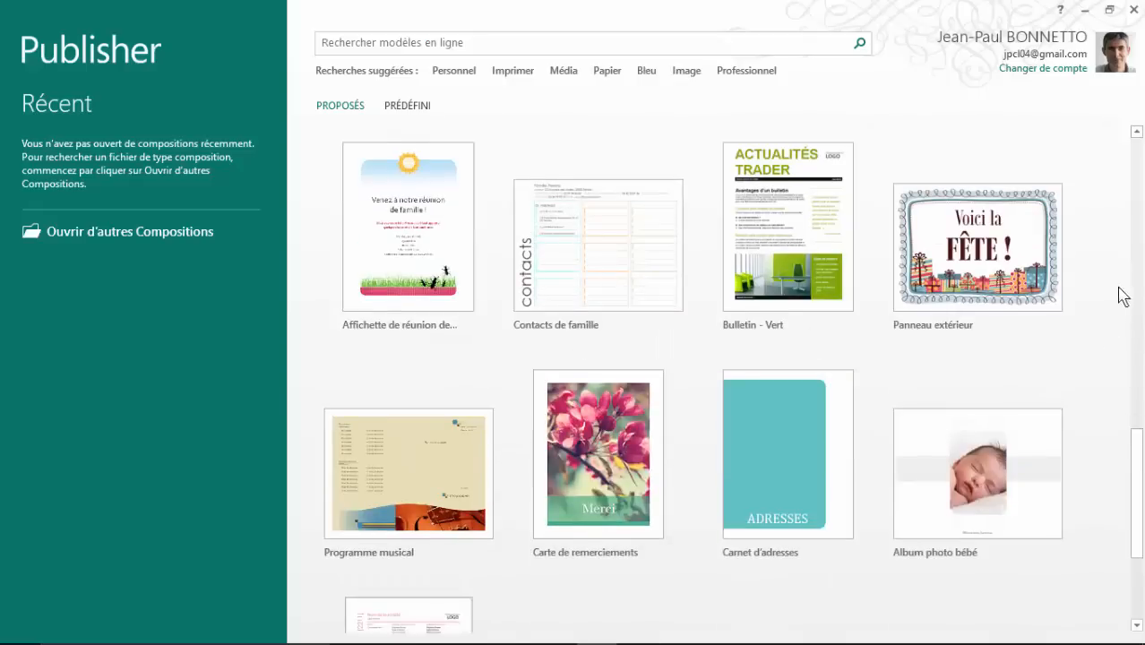
drag(1136, 488, 1125, 159)
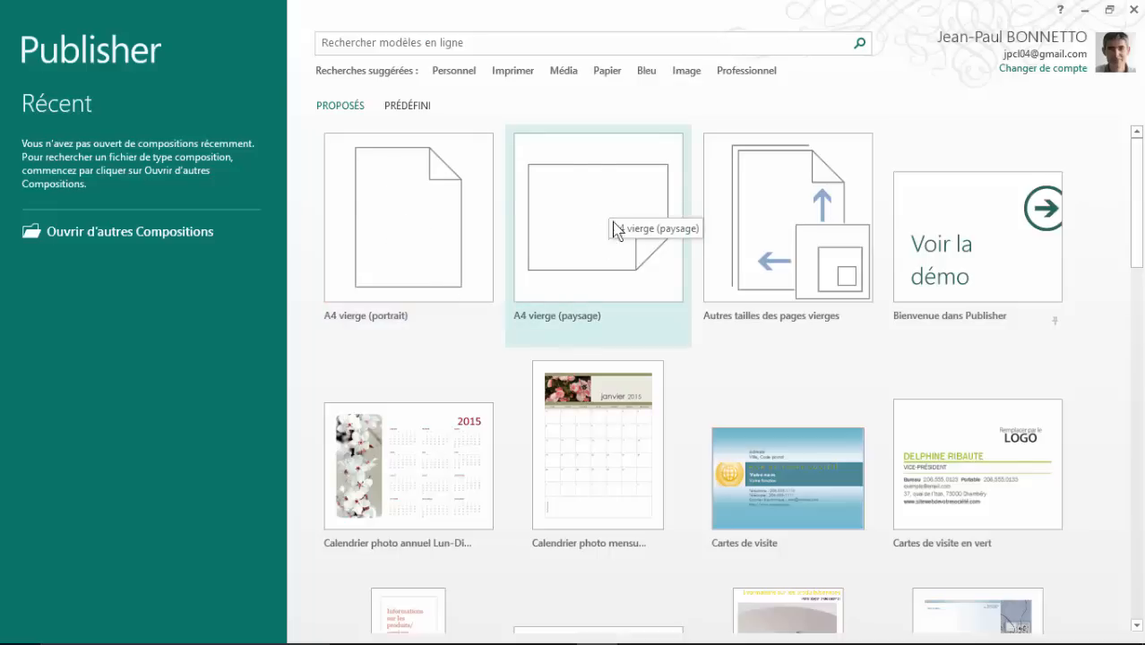
Create a blank A4 (Portrait) 21 x 29,7 cm publication from the other blank page sizes and dismiss the Office update notice.
click(794, 234)
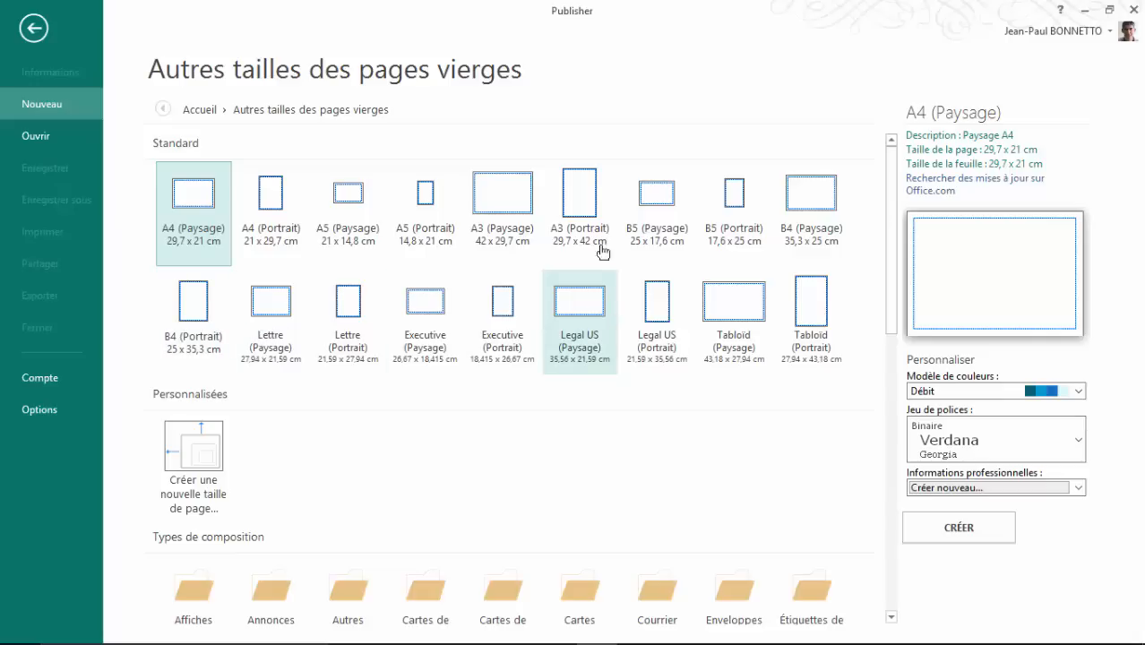
click(274, 195)
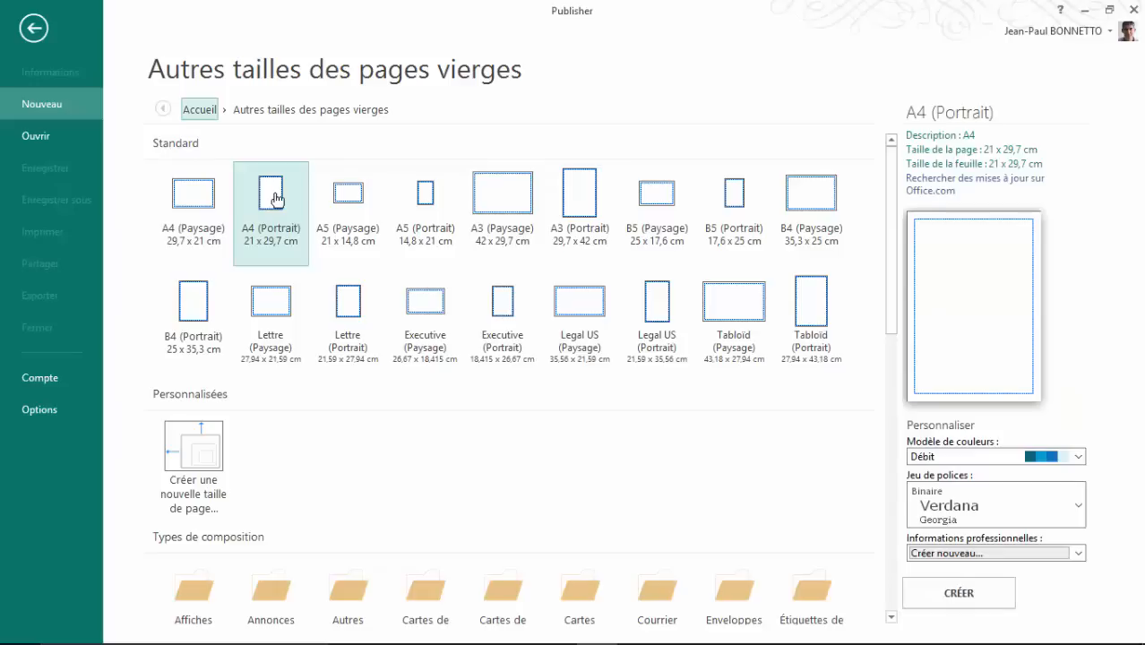
click(956, 593)
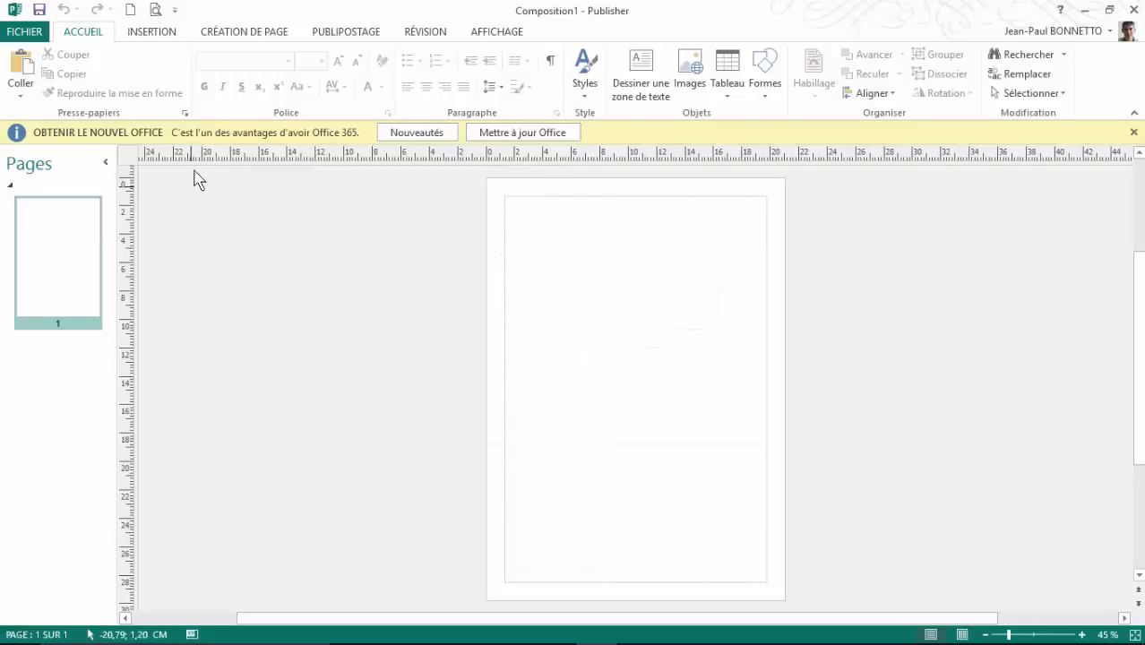
click(1133, 134)
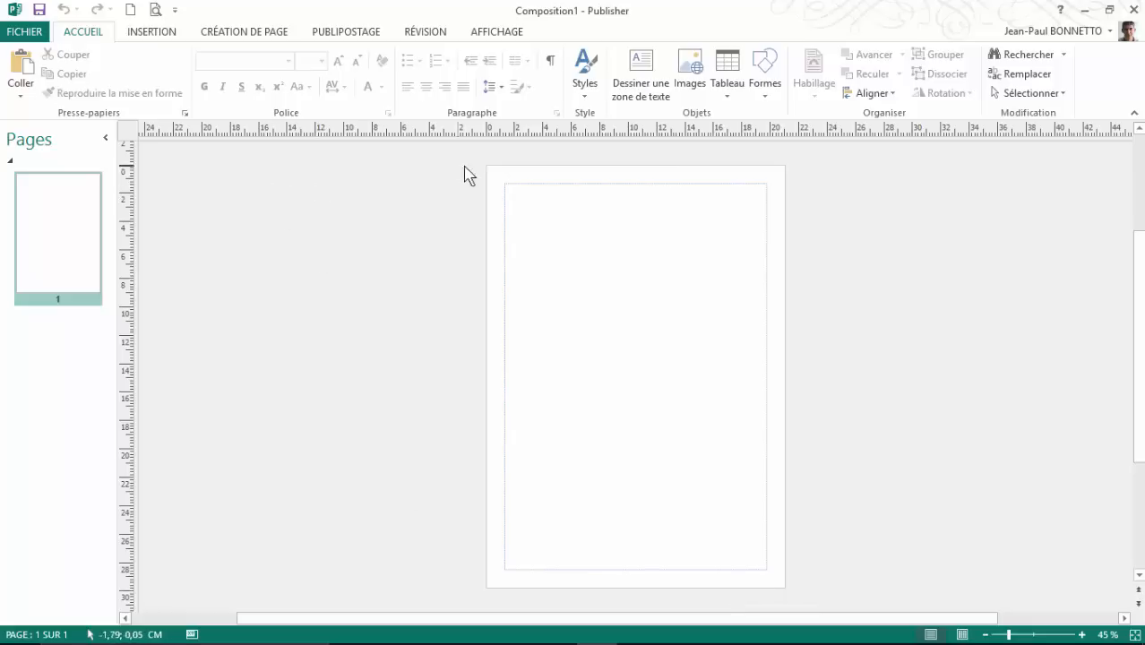
Set the page margins to Aucune, 0 cm on every side.
click(259, 36)
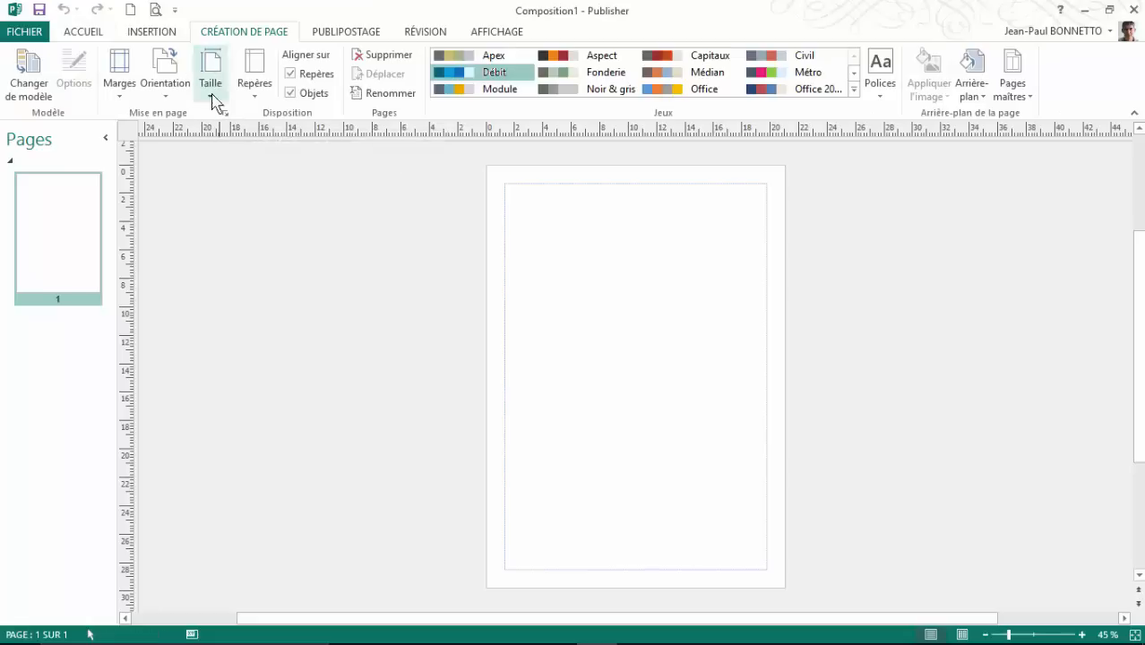
click(120, 94)
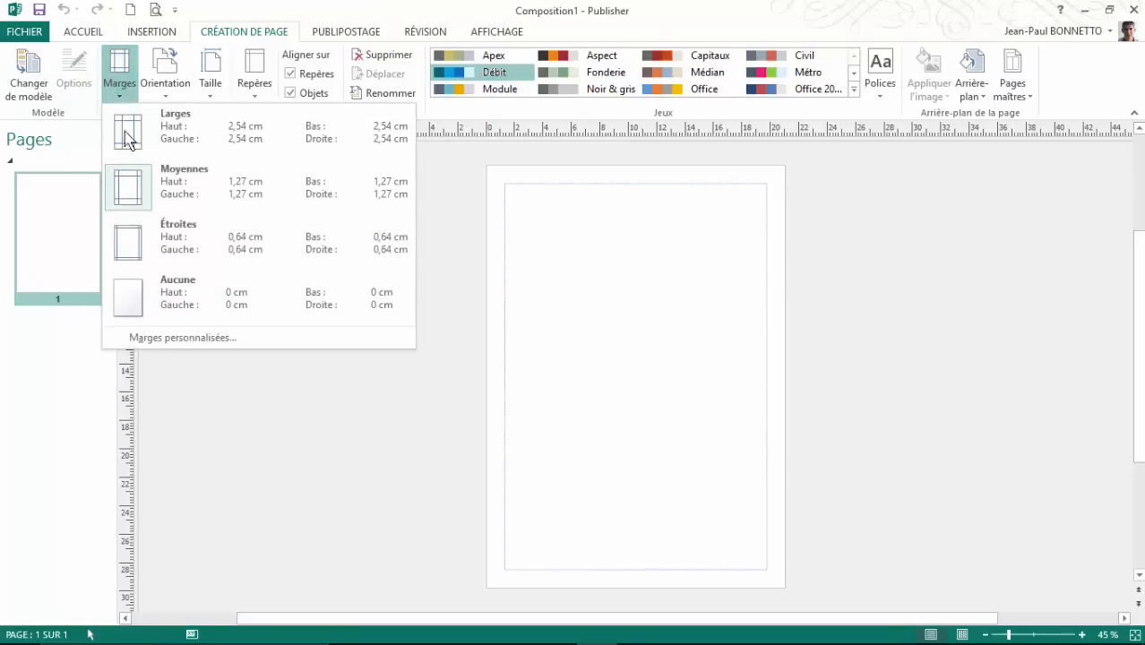
click(134, 302)
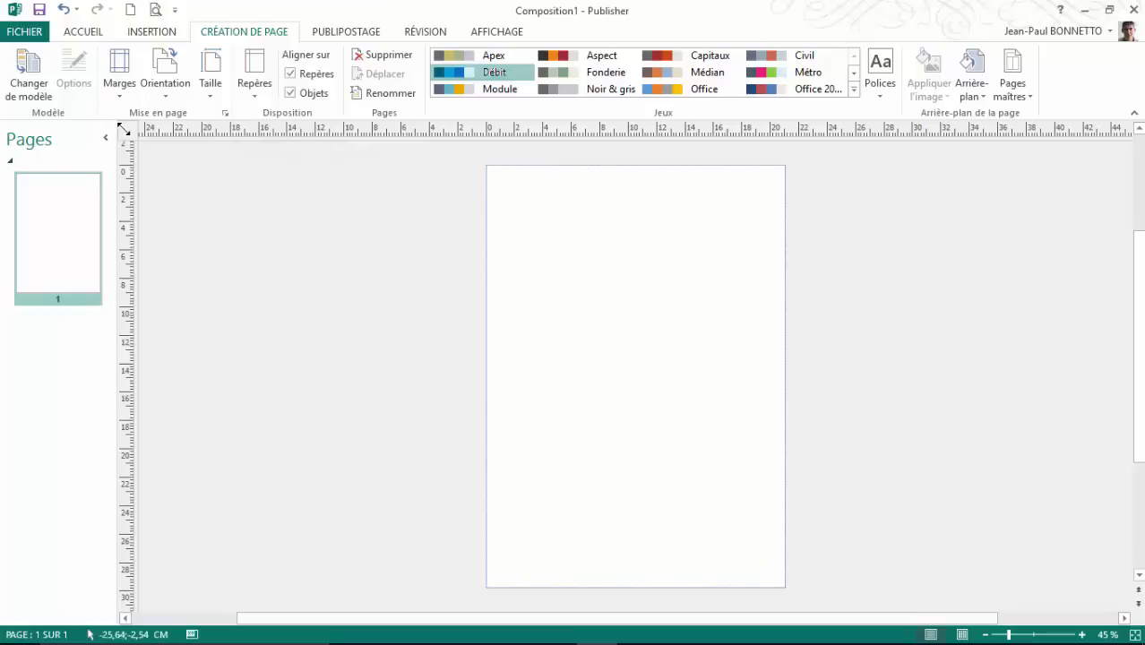
Move both rulers onto the page, shift them sideways in a close-up view, and return them to the workspace edges.
drag(125, 130, 540, 206)
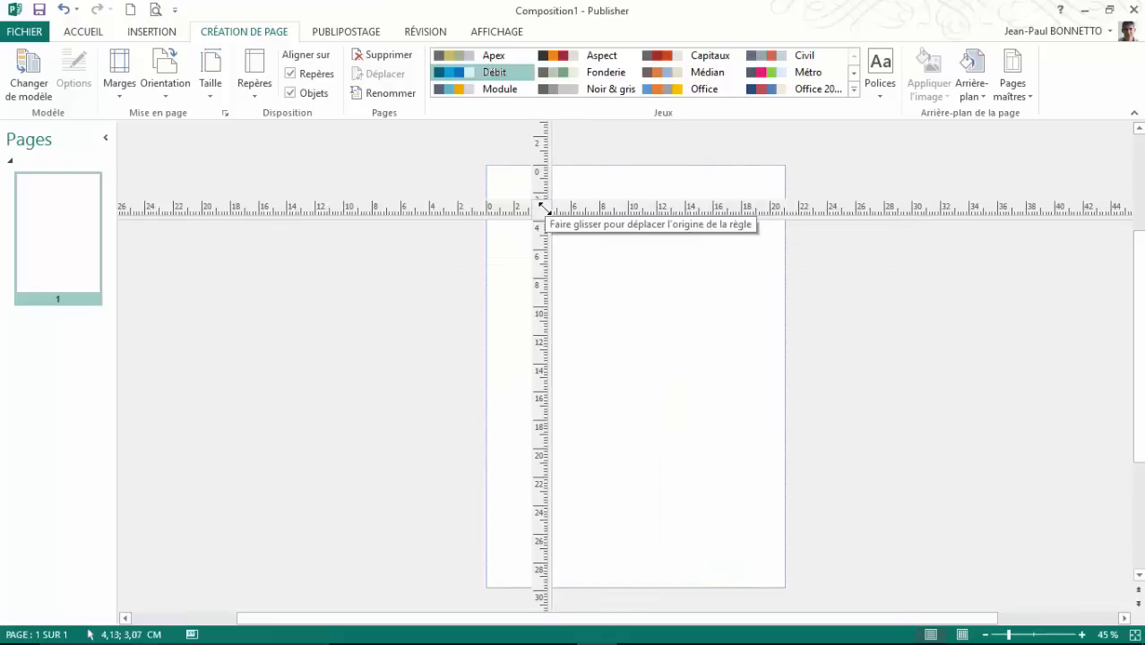
scroll(542, 209, up, 5)
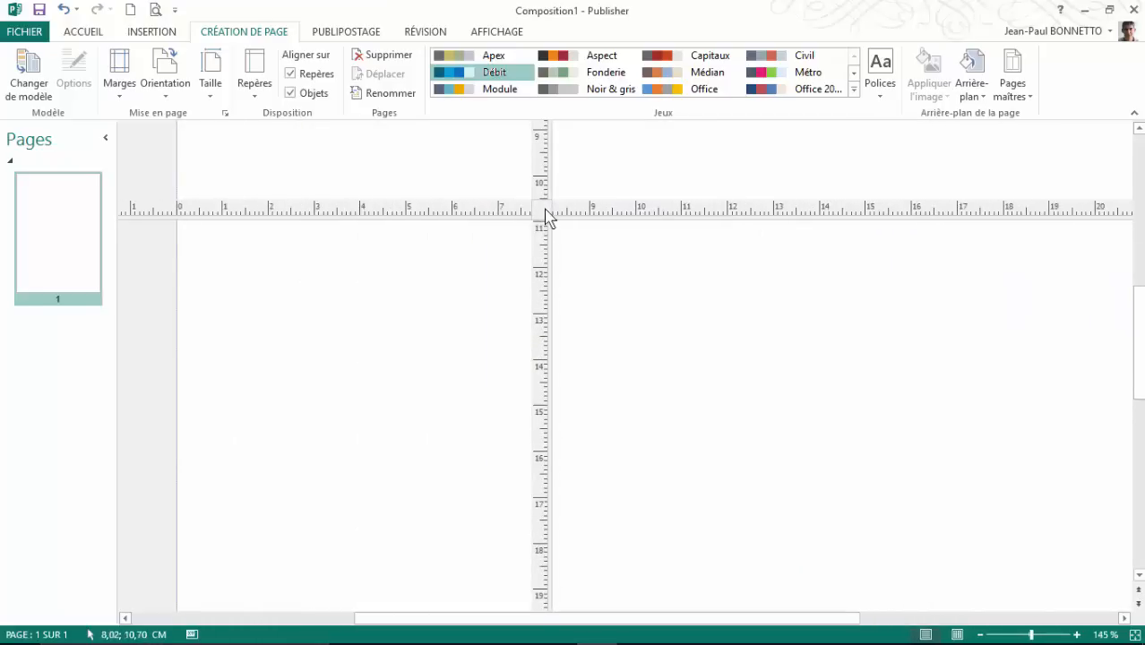
drag(542, 208, 313, 218)
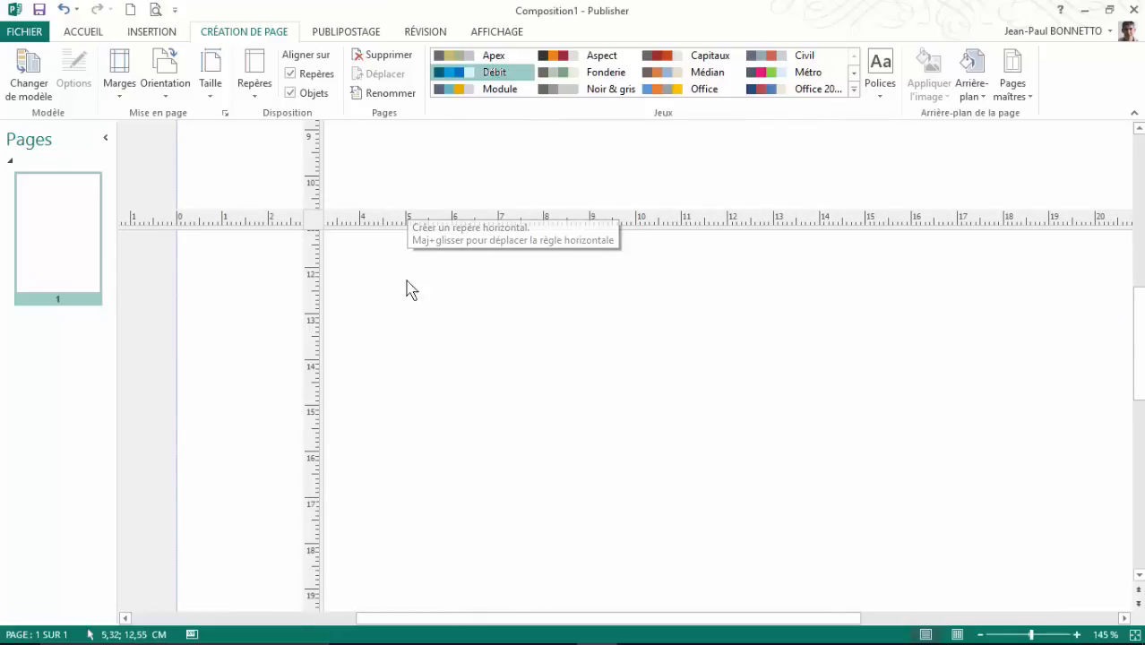
scroll(288, 220, down, 5)
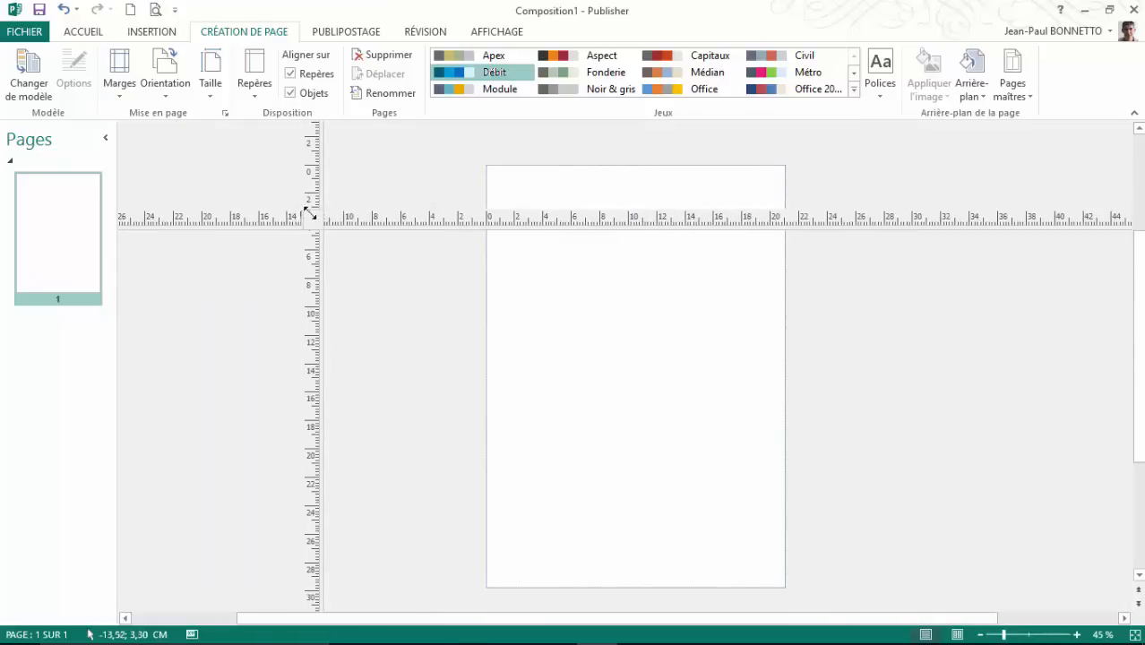
drag(314, 218, 127, 127)
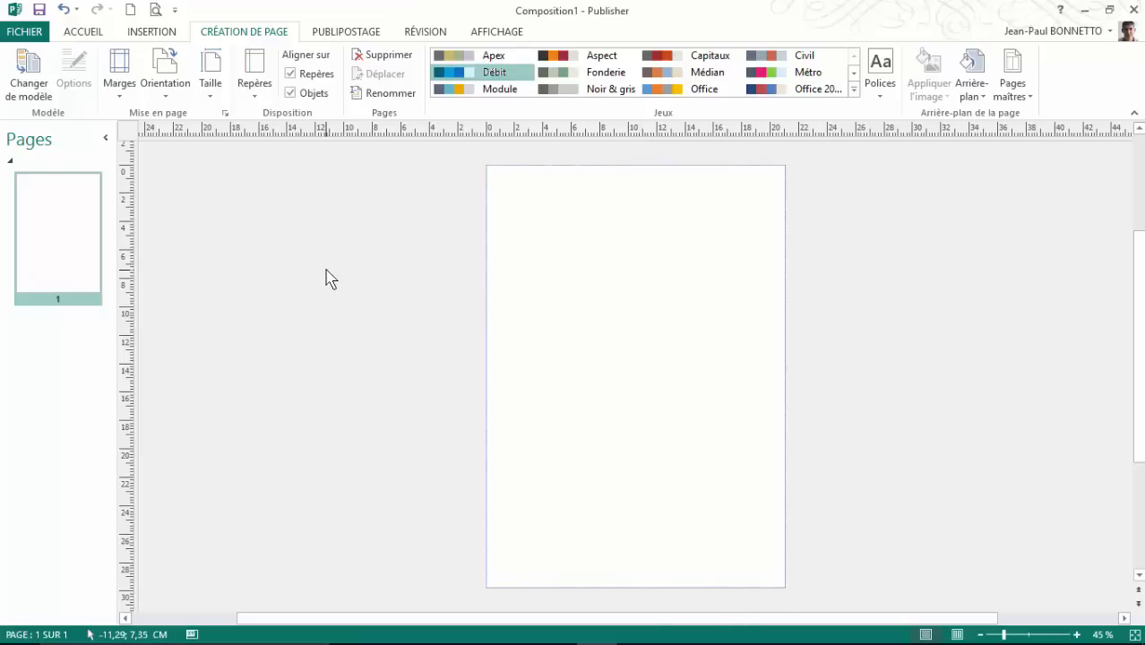
Insert the picture file "Bulletin d'information" from the Images folder.
click(152, 33)
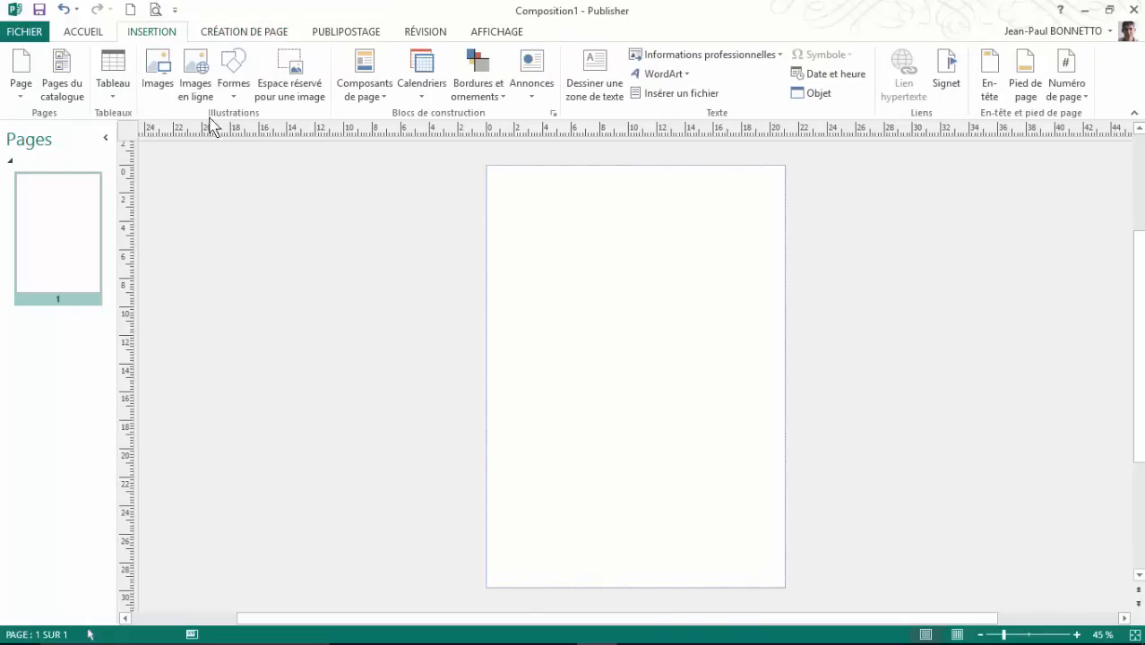
click(158, 72)
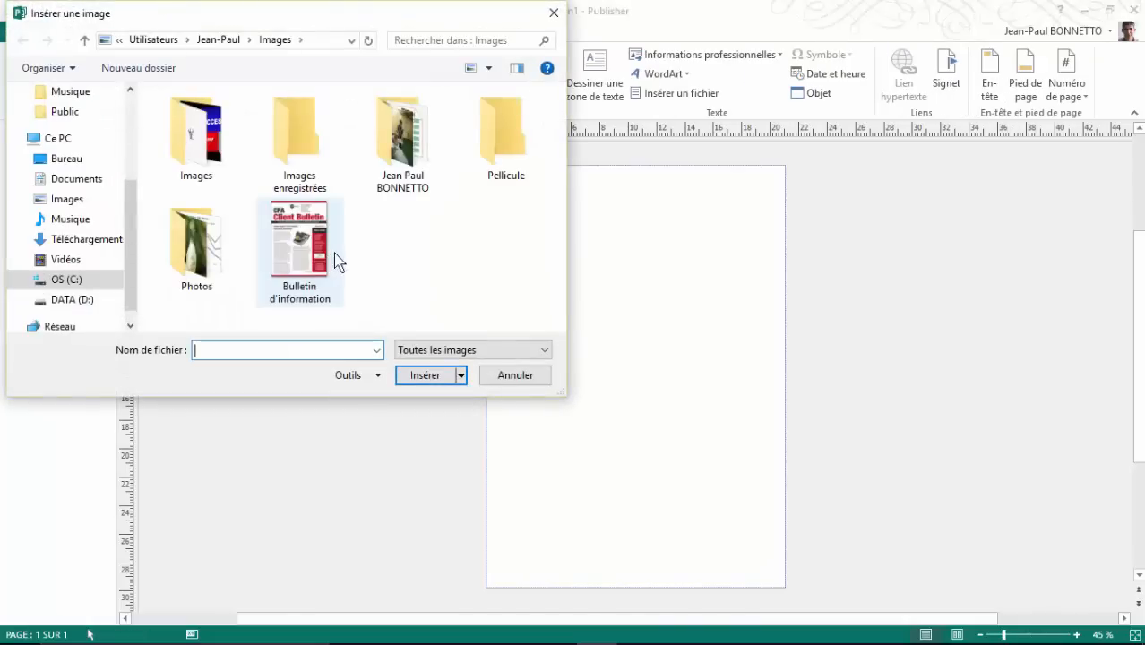
click(289, 252)
click(438, 387)
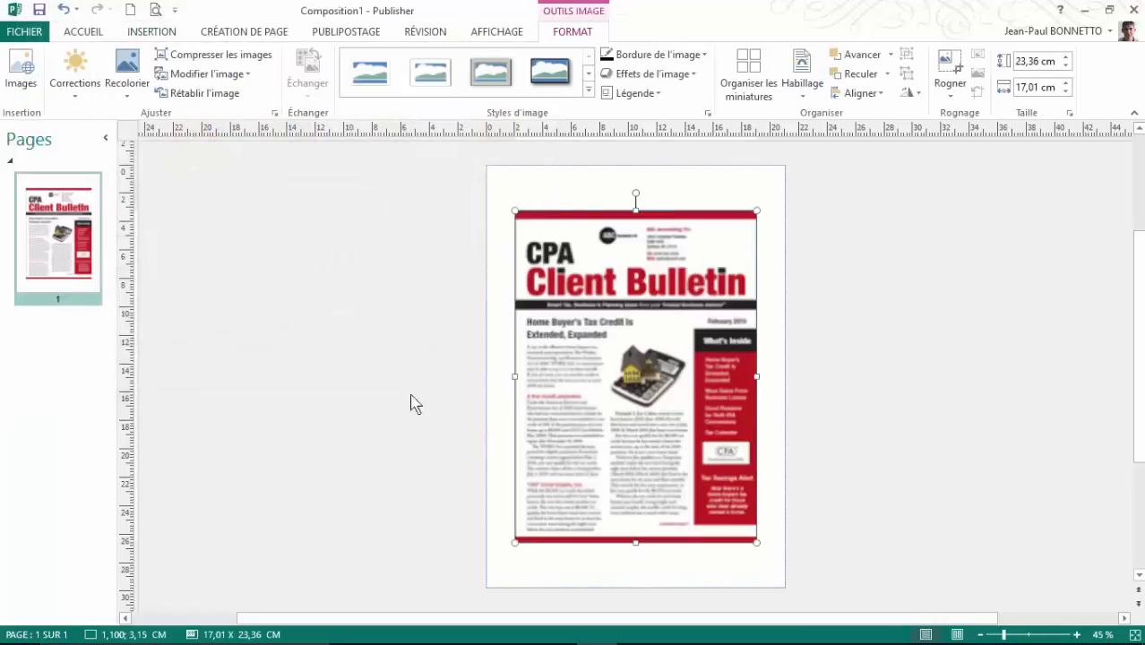
Place the bulletin picture beside the page, level with its top edge, and enlarge it to about 18.3 x 25.1 cm.
drag(618, 332, 339, 297)
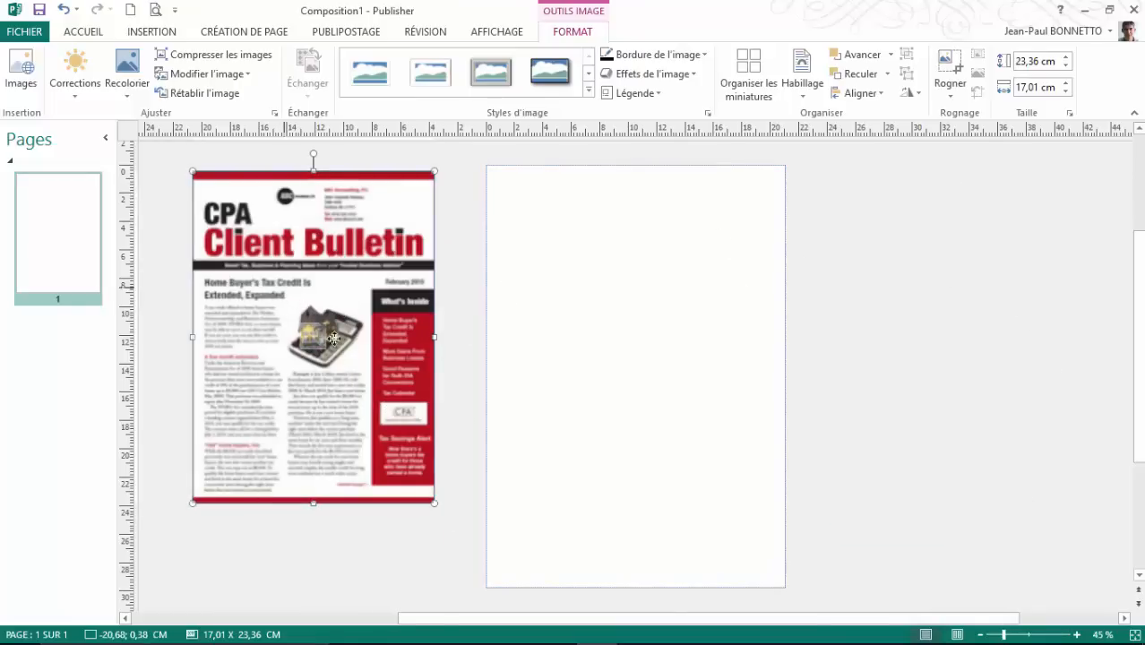
drag(333, 338, 292, 288)
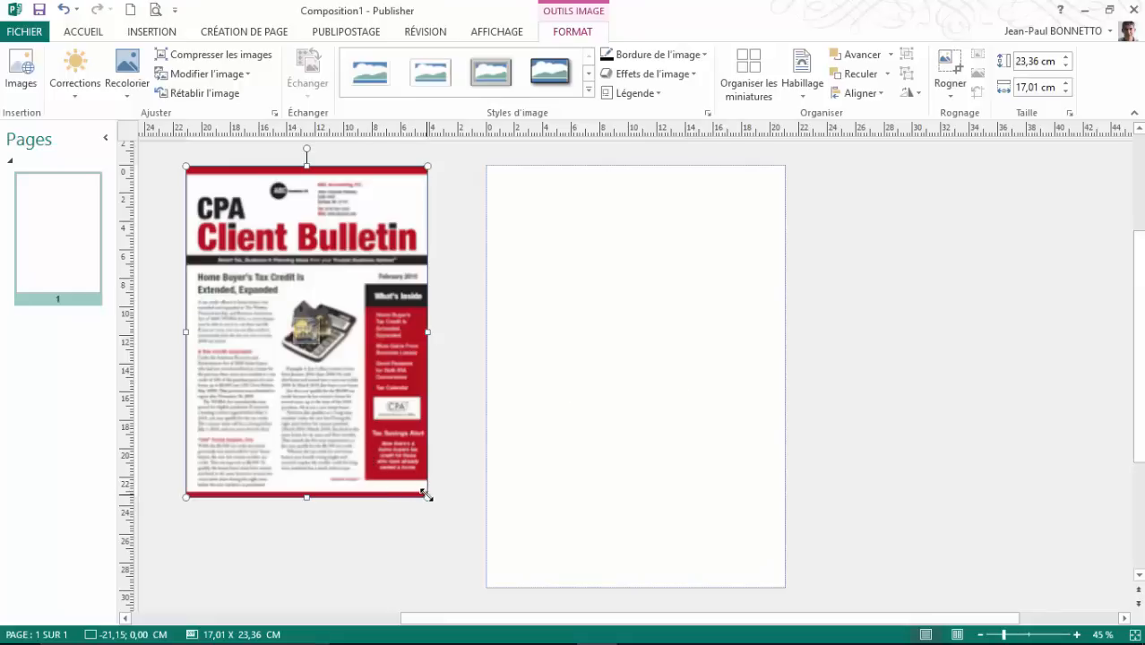
drag(429, 495, 445, 521)
drag(377, 426, 348, 425)
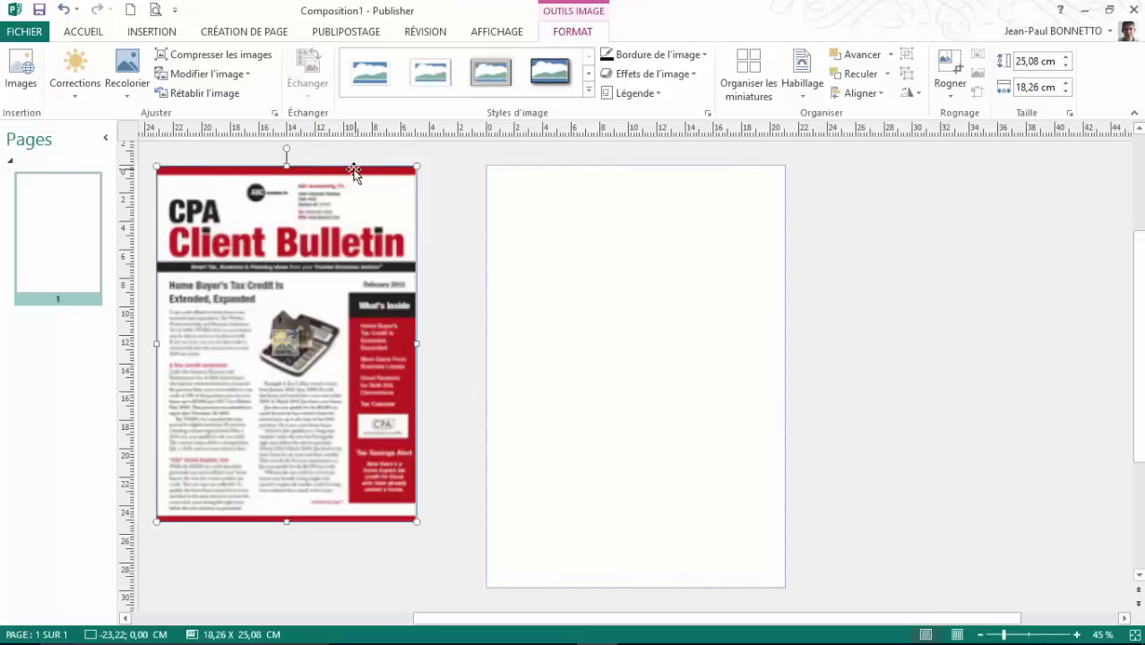
Draw a rectangle about 21 cm wide and 0.96 cm high across the top edge of the blank page.
click(151, 32)
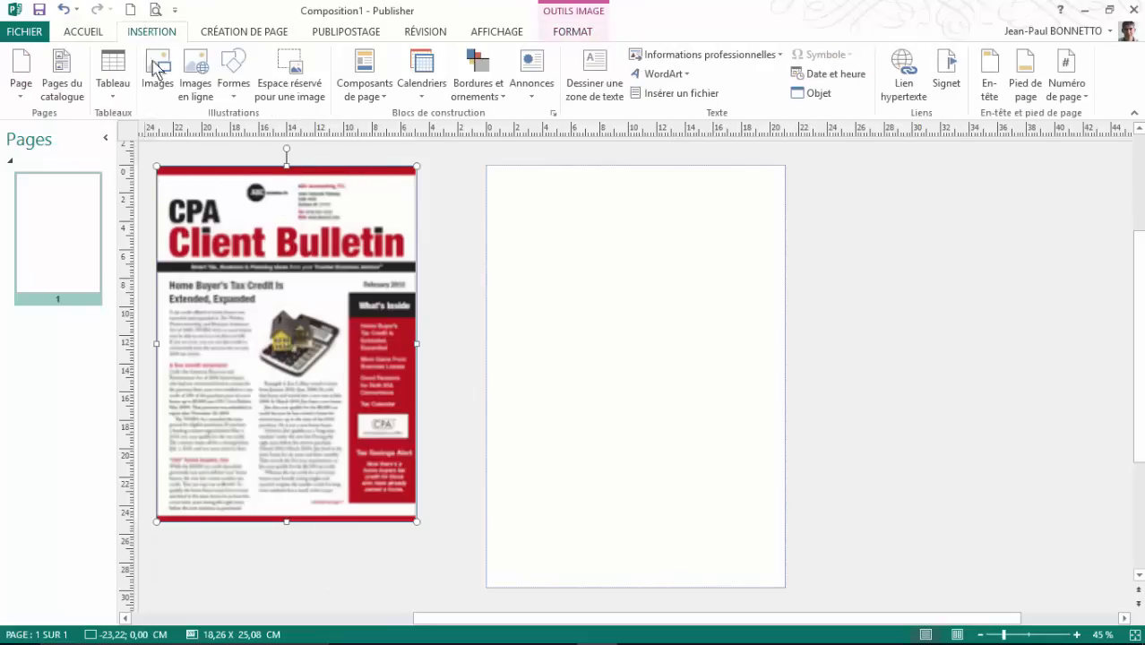
click(236, 97)
click(275, 132)
mouse_move(486, 164)
mouse_down()
mouse_move(529, 181)
mouse_move(784, 180)
mouse_up()
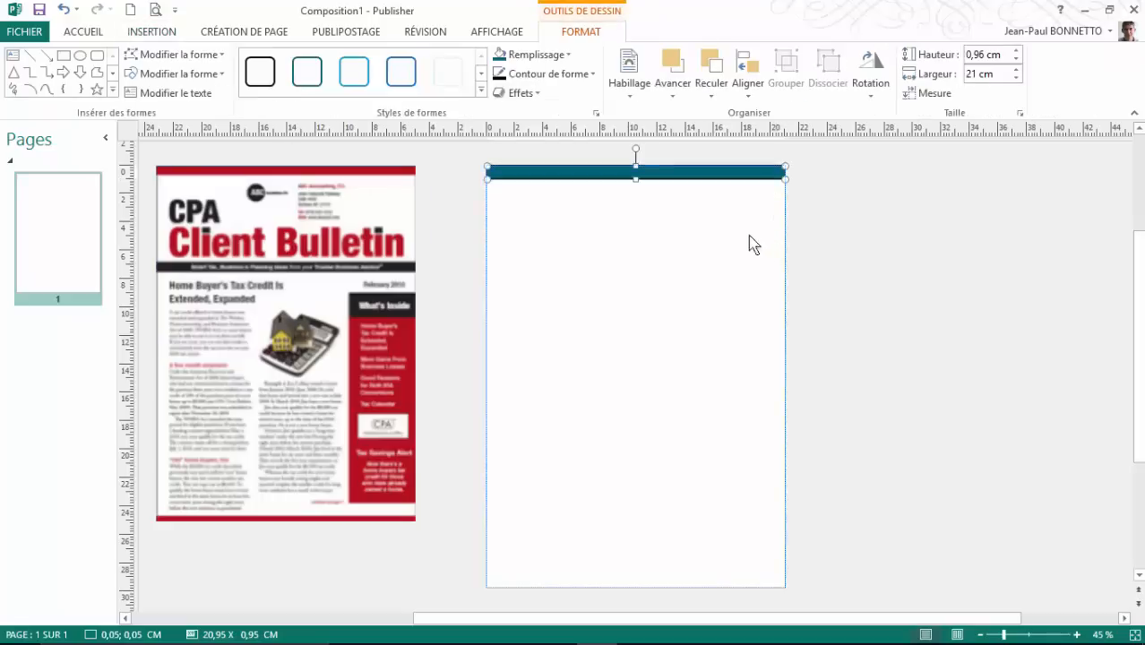
Fill the top bar with the standard dark red, remove its outline, and deselect it.
click(570, 55)
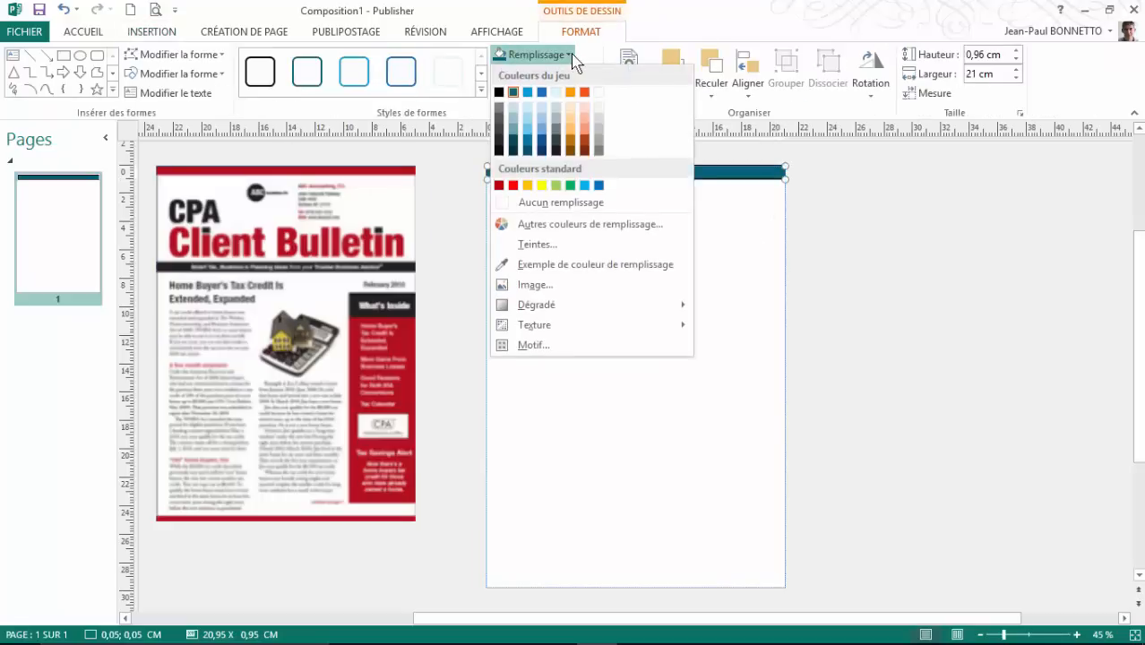
click(499, 185)
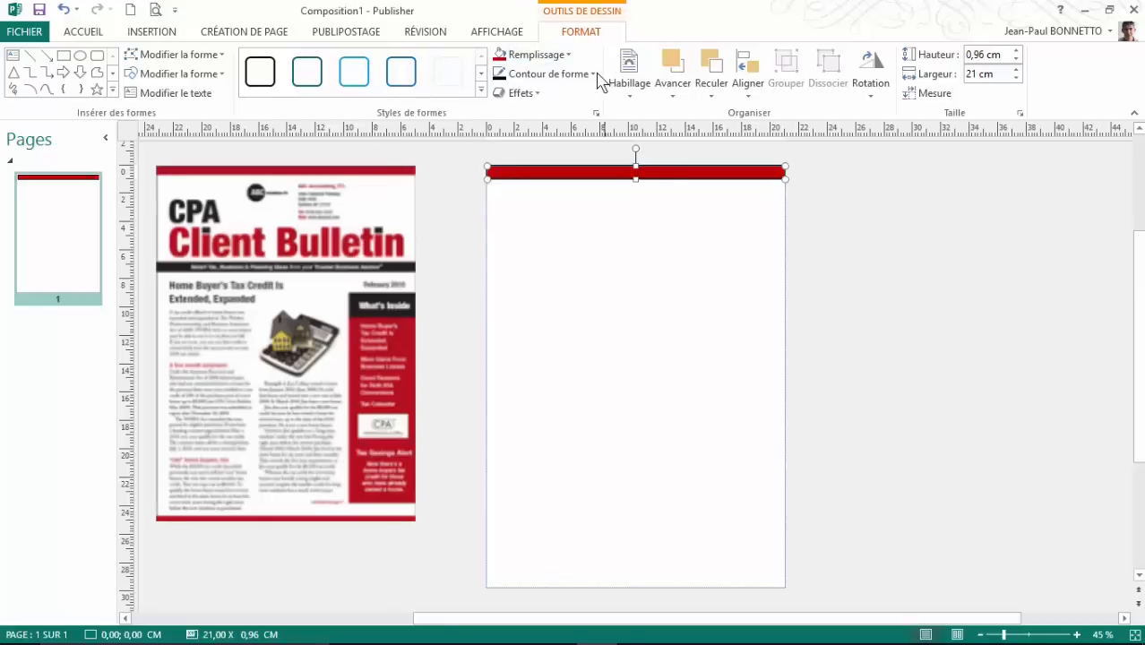
click(593, 74)
click(532, 220)
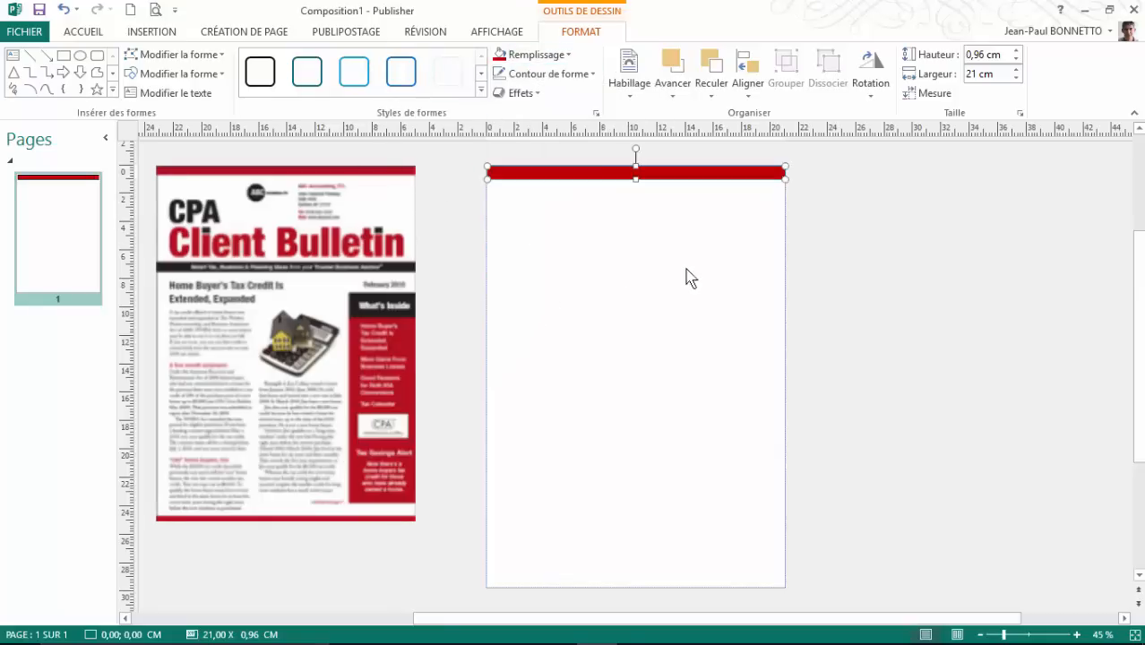
scroll(467, 231, up, 6)
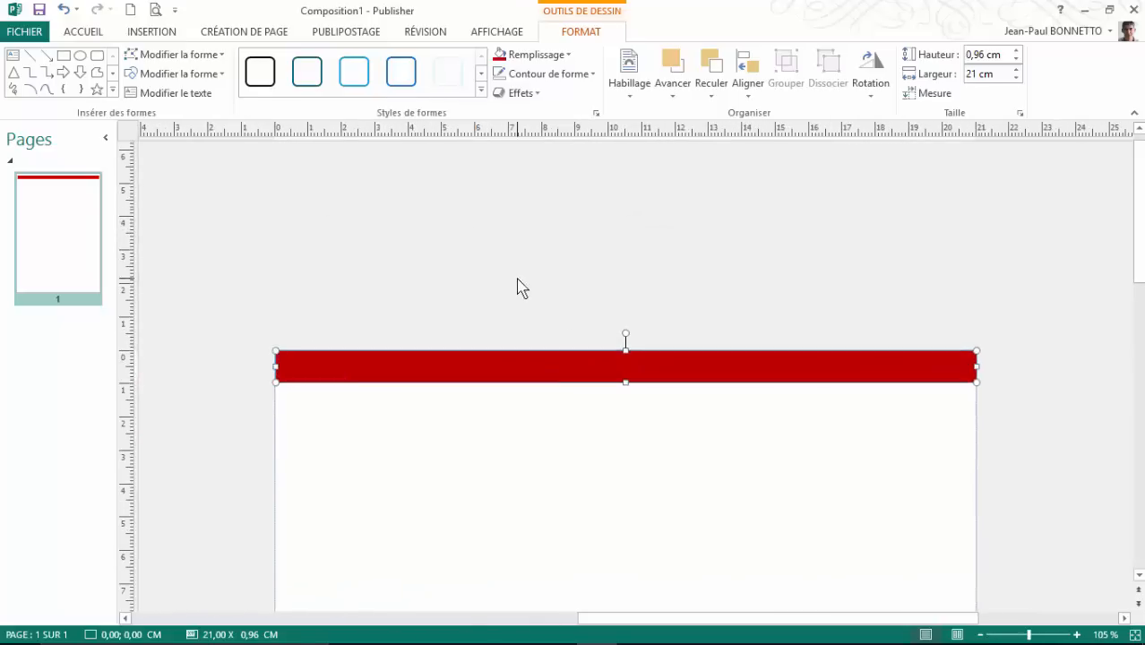
click(546, 295)
Duplicate the dark red top bar and align the copy with the bottom edge of the page.
scroll(565, 378, down, 3)
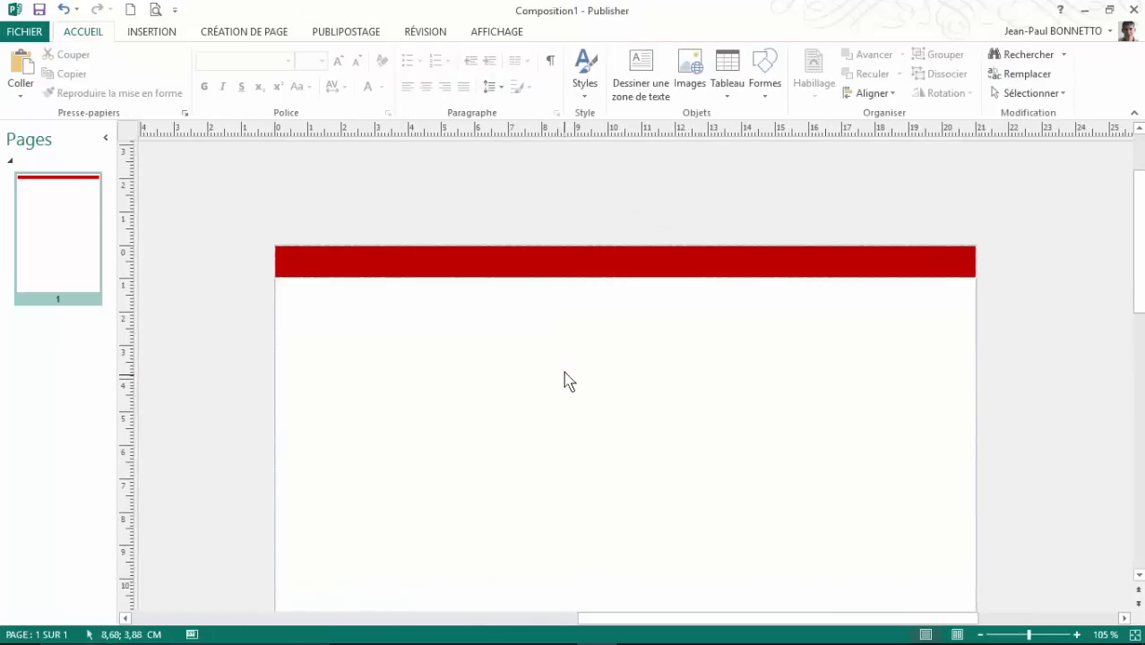
click(586, 263)
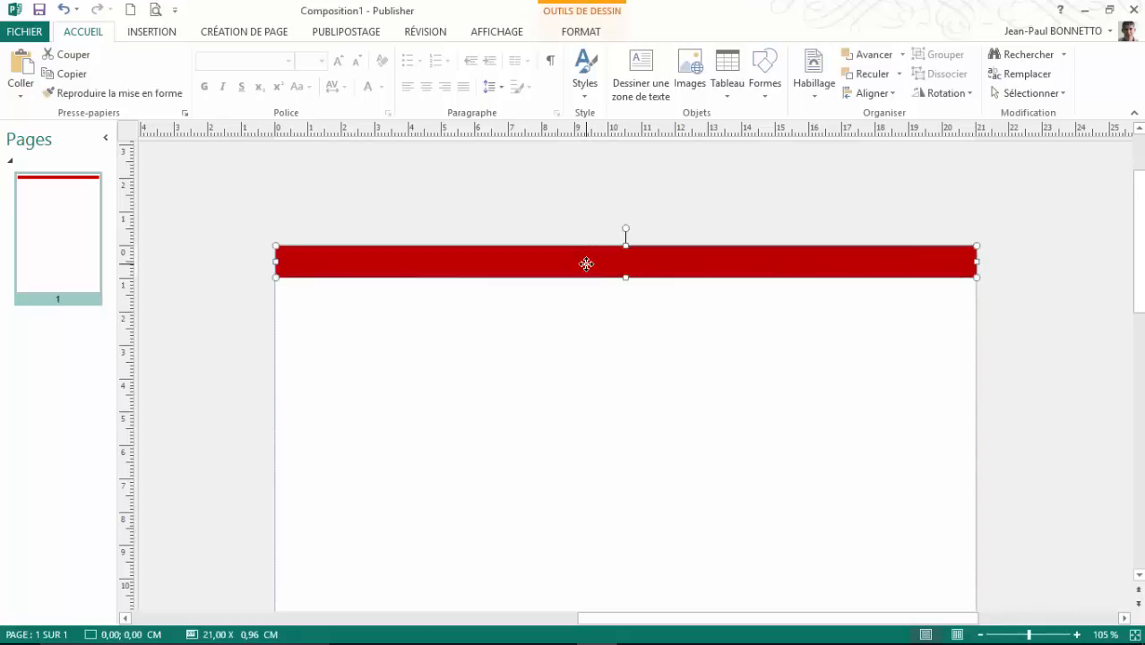
drag(587, 266, 582, 506)
scroll(591, 485, down, 3)
scroll(593, 466, down, 3)
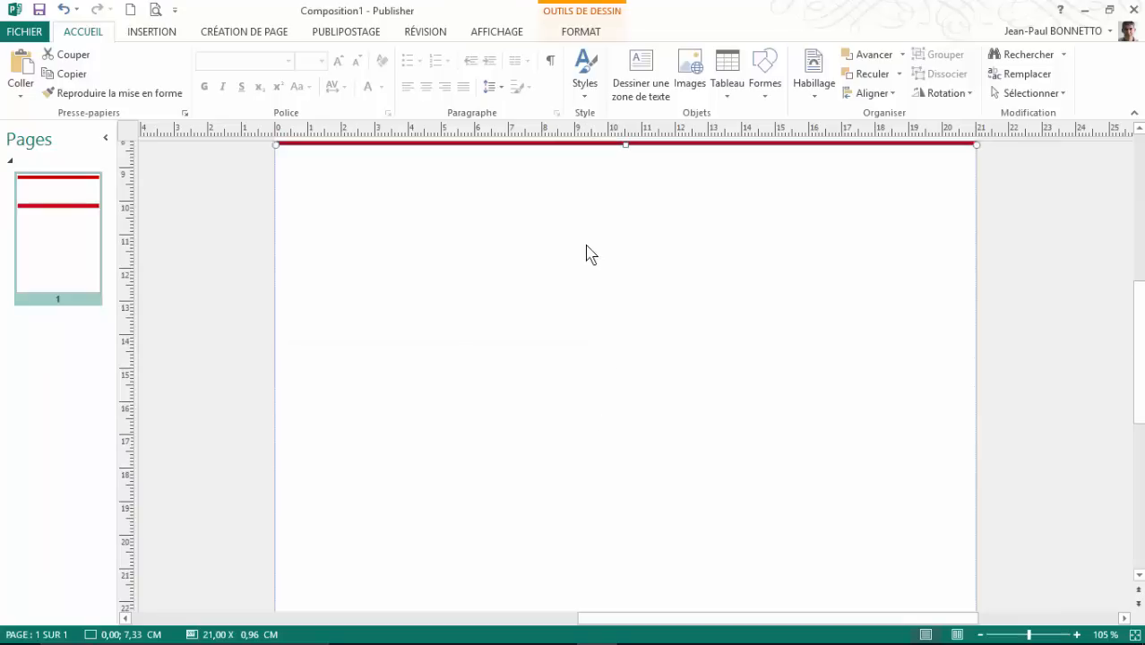
scroll(575, 238, down, 3)
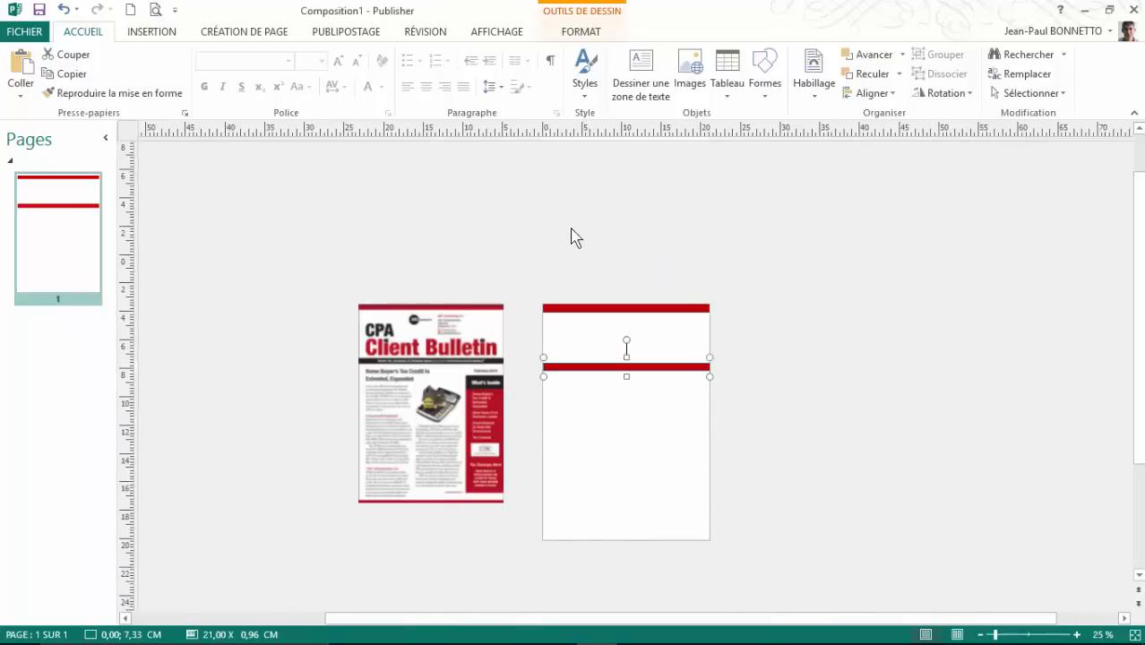
drag(597, 373, 596, 596)
click(623, 430)
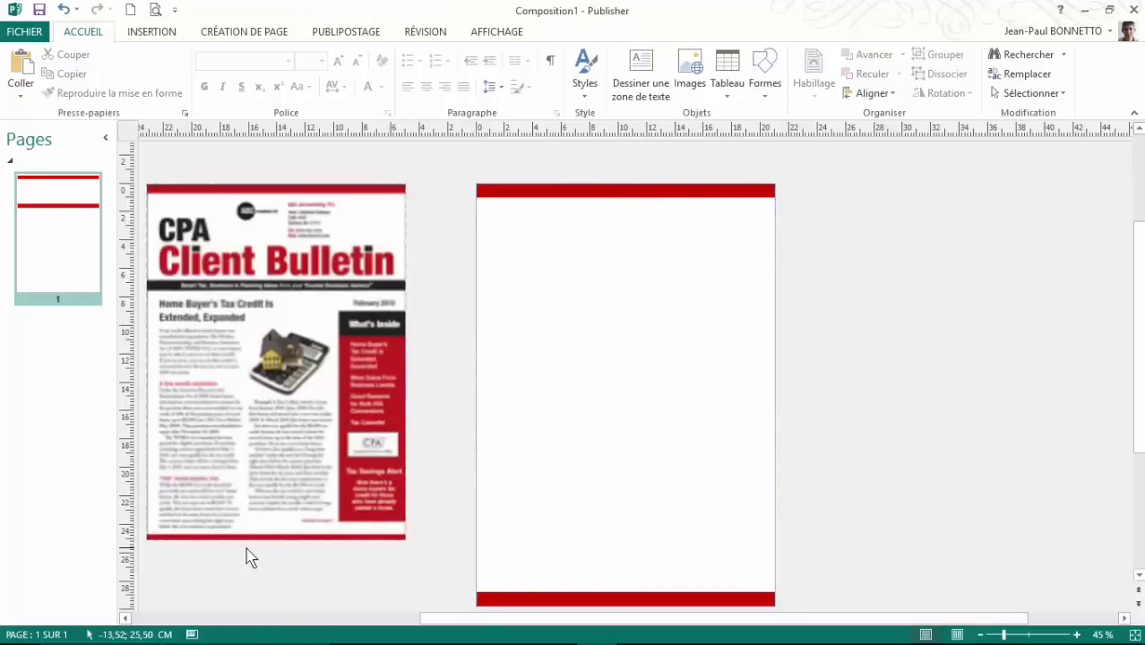
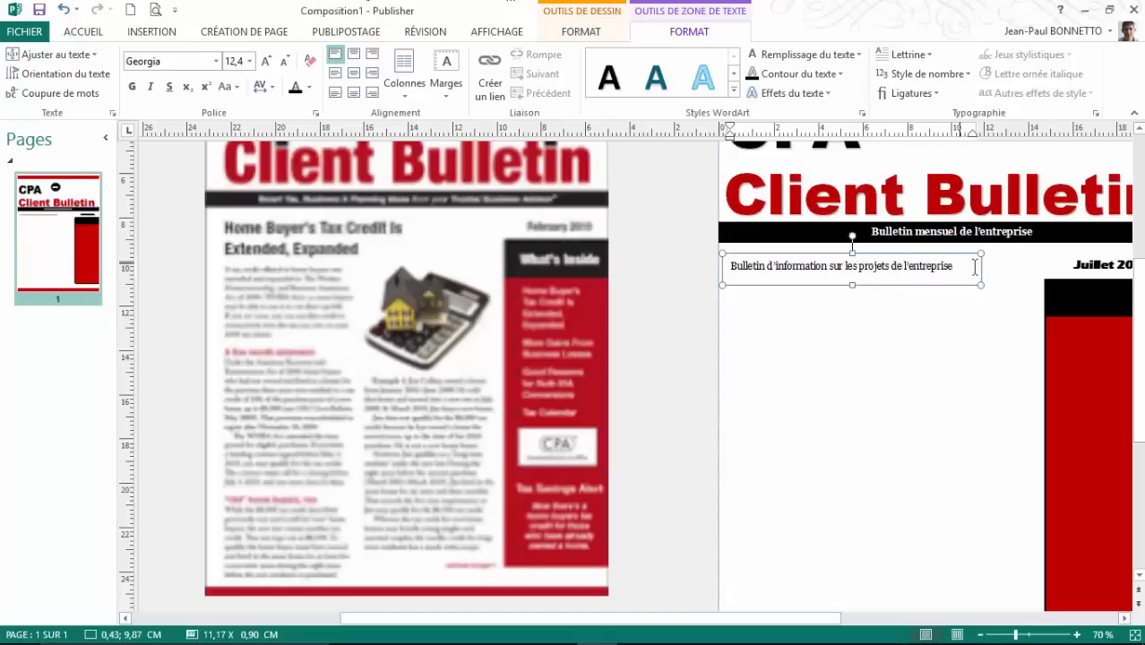
Make the heading "Bulletin d'information sur les projets de l'entreprise" bold, left-aligned and vertically centred in its text box.
click(892, 283)
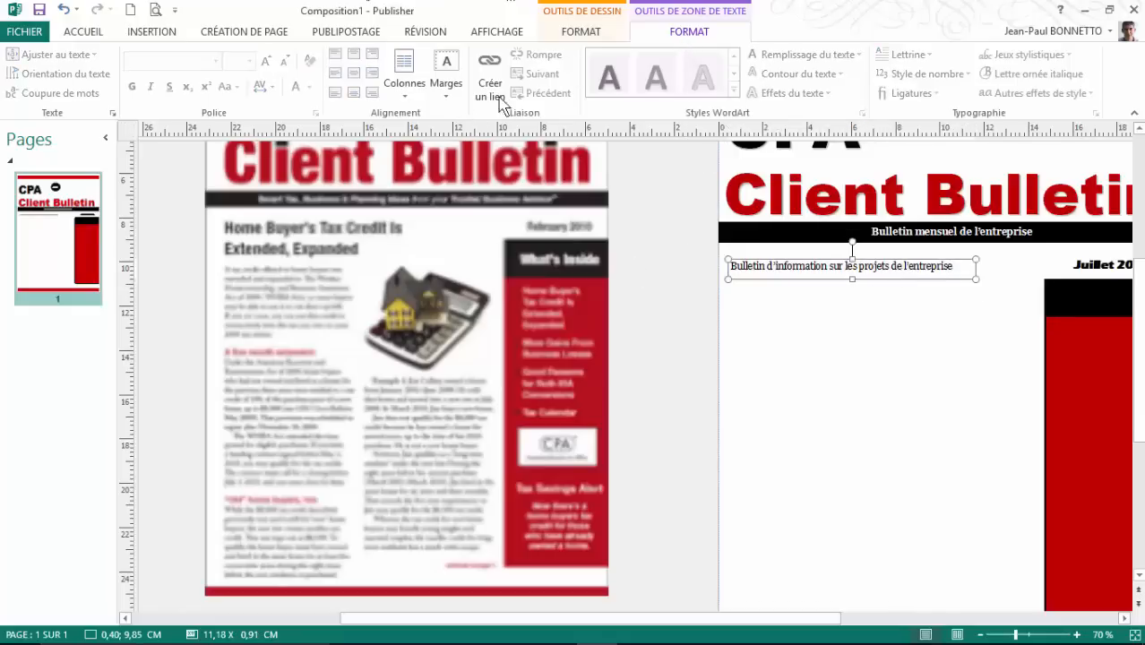
click(968, 267)
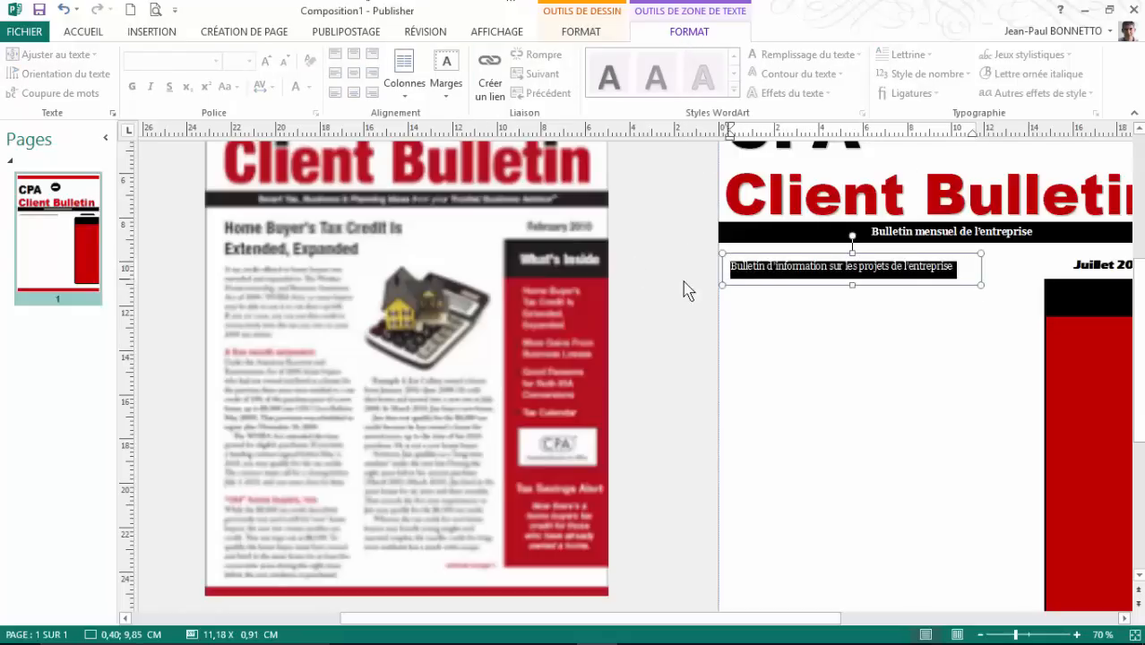
key(ctrl+a)
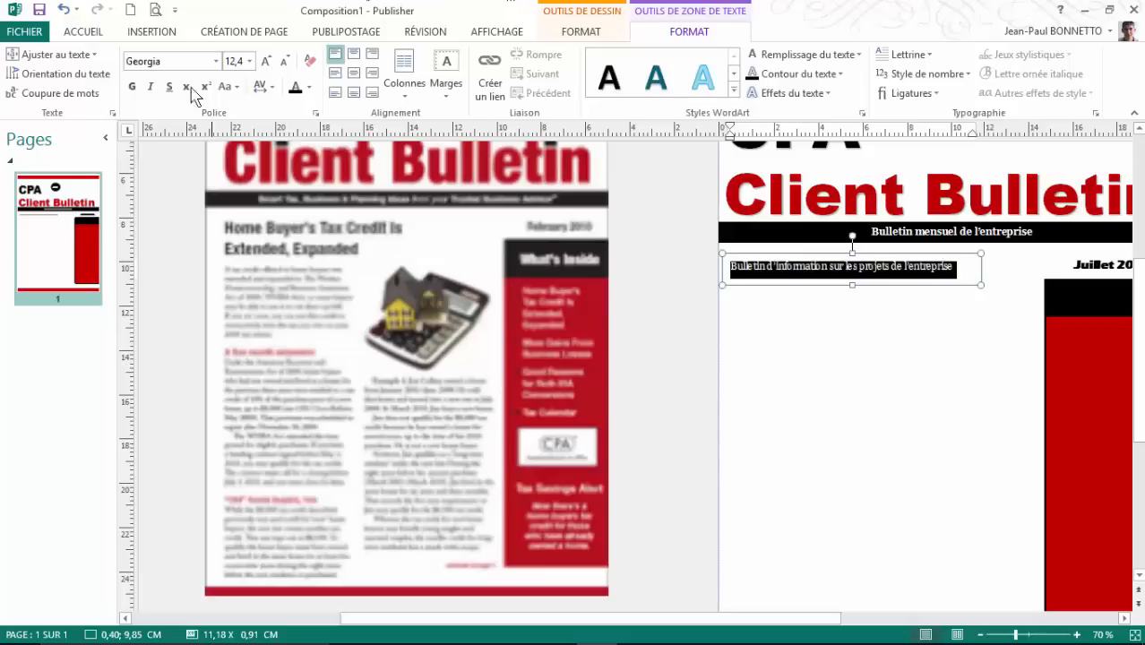
click(334, 73)
click(132, 87)
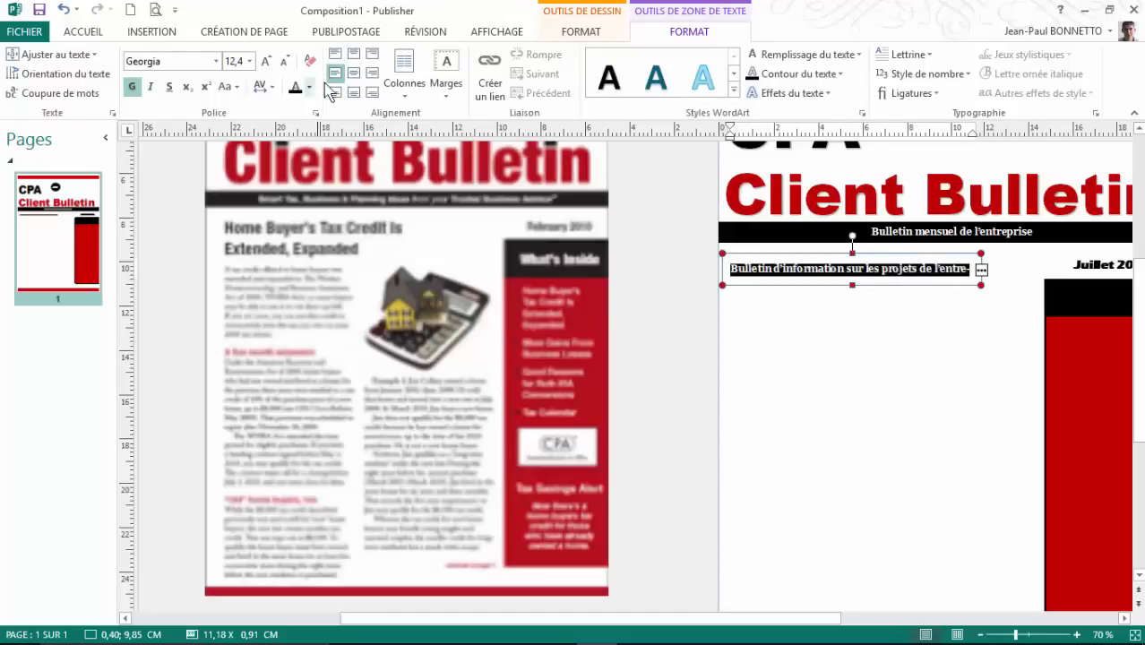
Enlarge the heading text to 18 pt and extend its text box downwards to a height of about 2.58 cm.
click(266, 63)
click(266, 62)
click(266, 62)
click(266, 62)
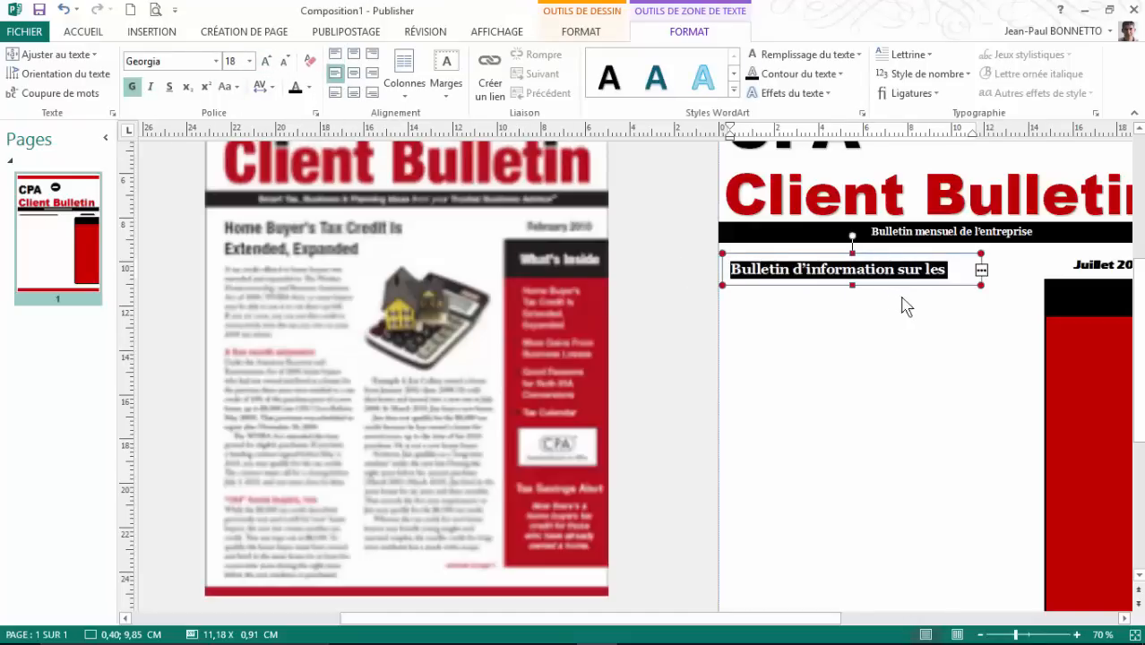
drag(851, 281, 854, 324)
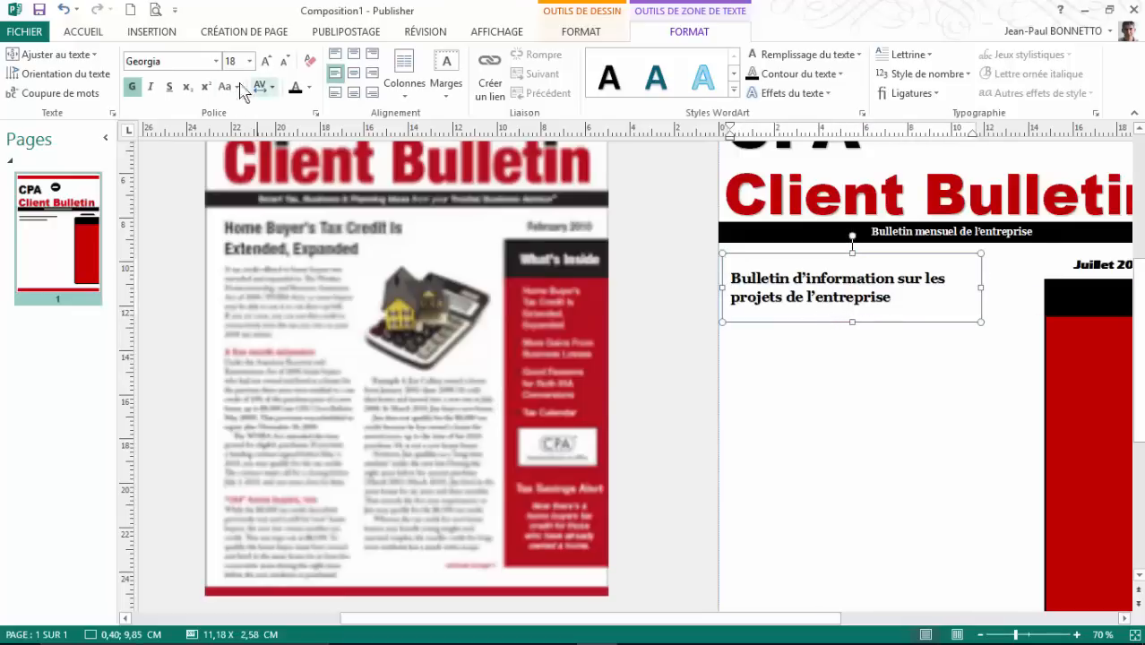
Set the heading's font to Eras Bold ITC, increase its size by one increment, and deselect the text box.
click(913, 296)
key(ctrl+a)
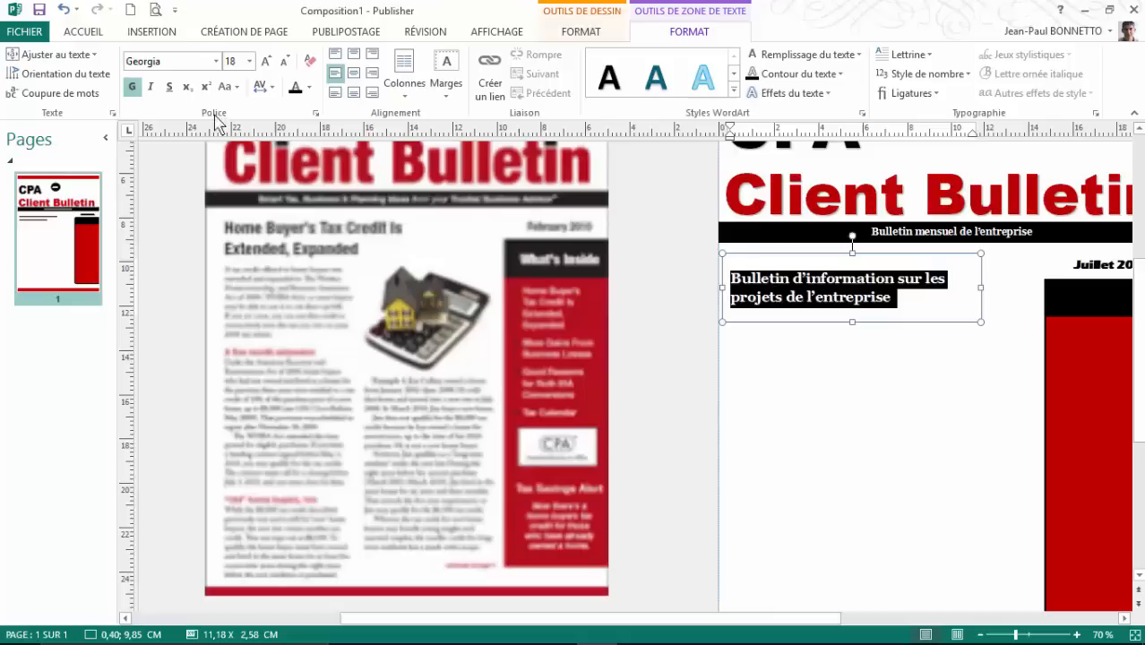
click(215, 60)
click(177, 123)
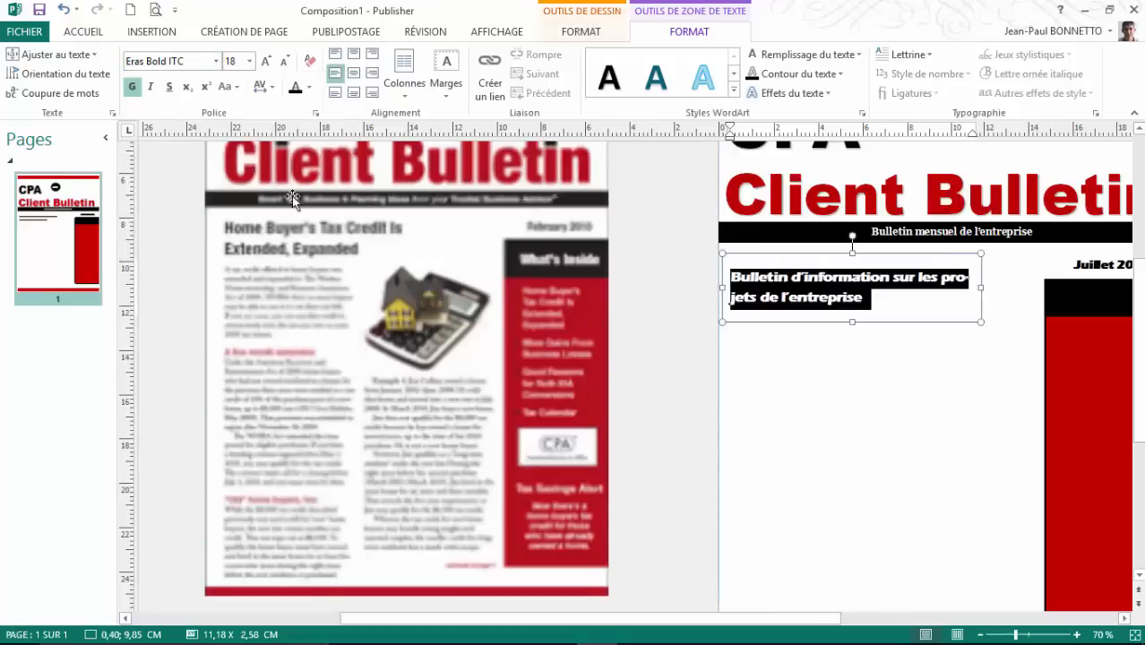
click(267, 63)
click(817, 388)
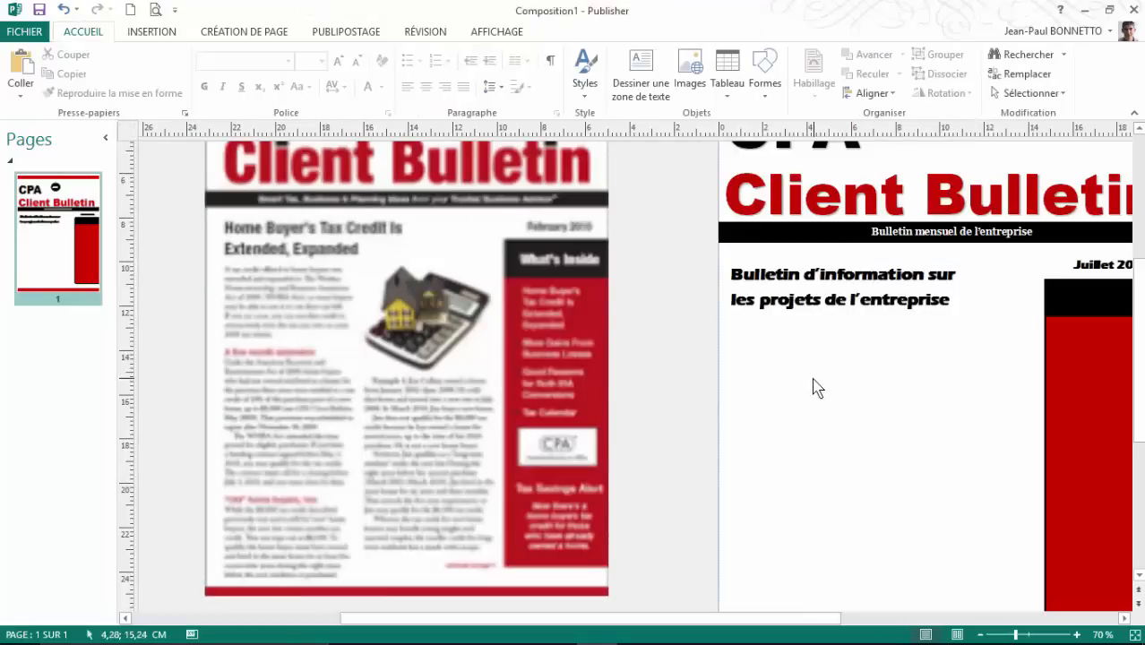
Draw a text box about 13.38 x 15.27 cm below the heading, beside the red side panel.
scroll(779, 358, down, 1)
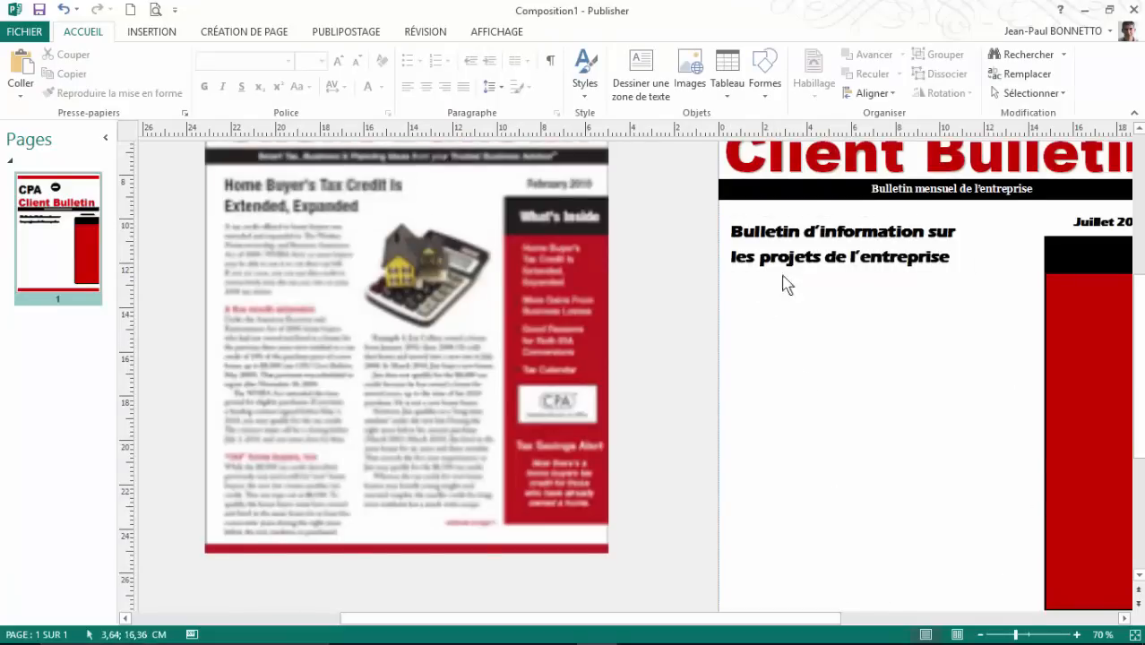
click(643, 77)
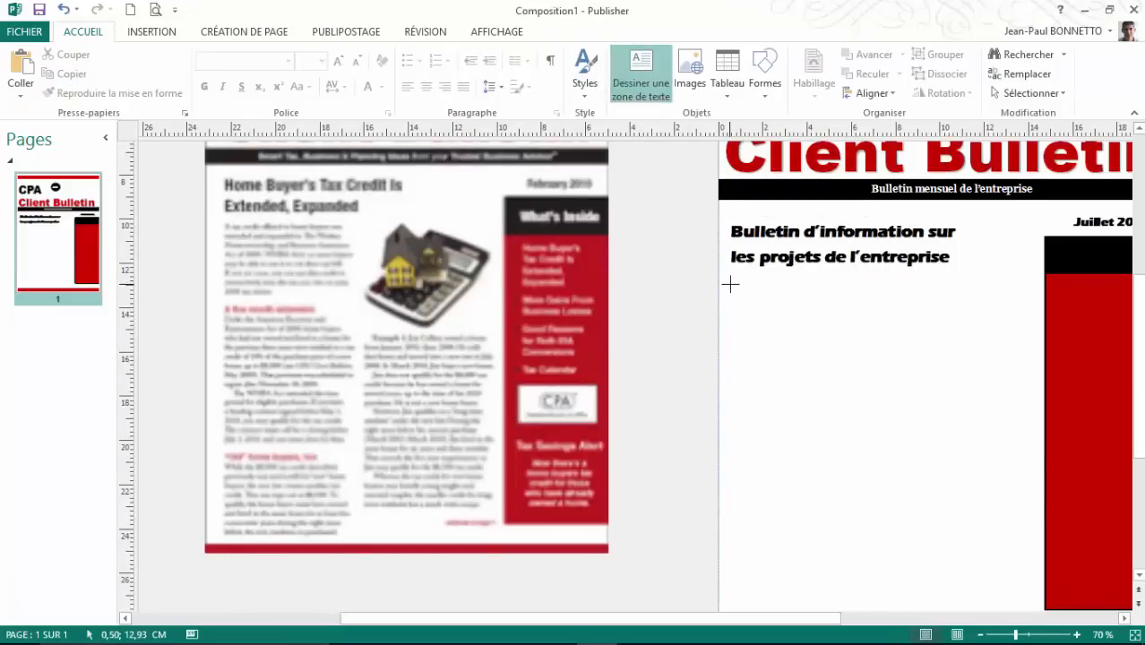
mouse_move(730, 284)
mouse_down()
mouse_move(986, 315)
mouse_move(1013, 478)
mouse_move(1018, 606)
mouse_move(1013, 551)
mouse_move(1030, 566)
mouse_up()
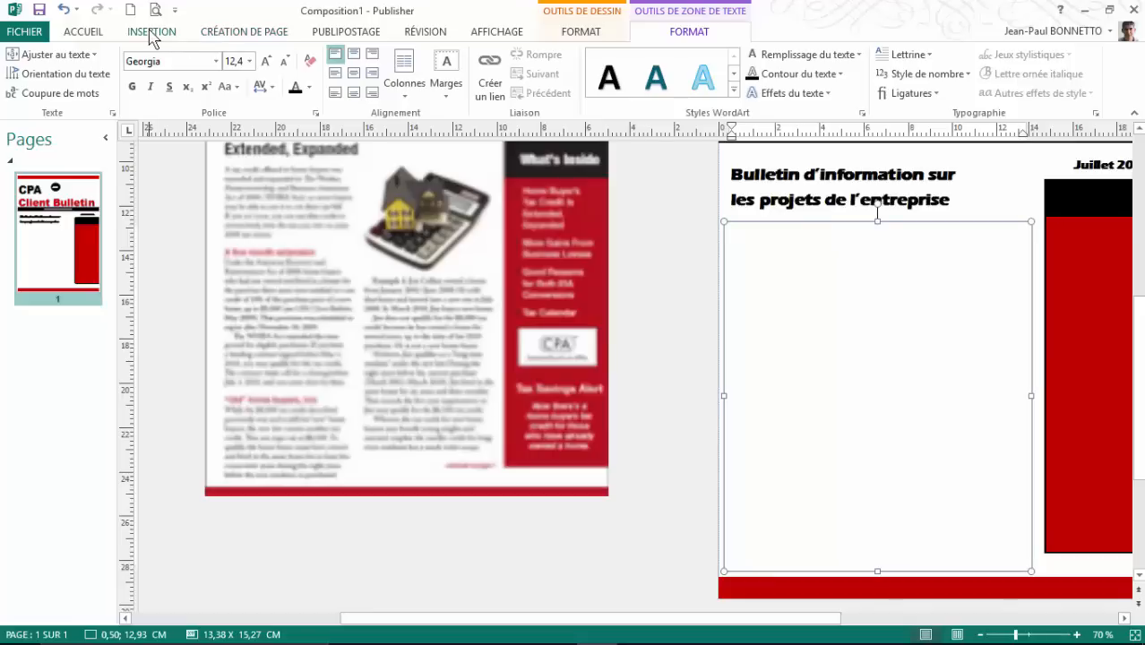
Switch to Chrome, search for "lorem ipsum", and generate five paragraphs of filler text on faux-texte.com.
mouse_move(447, 641)
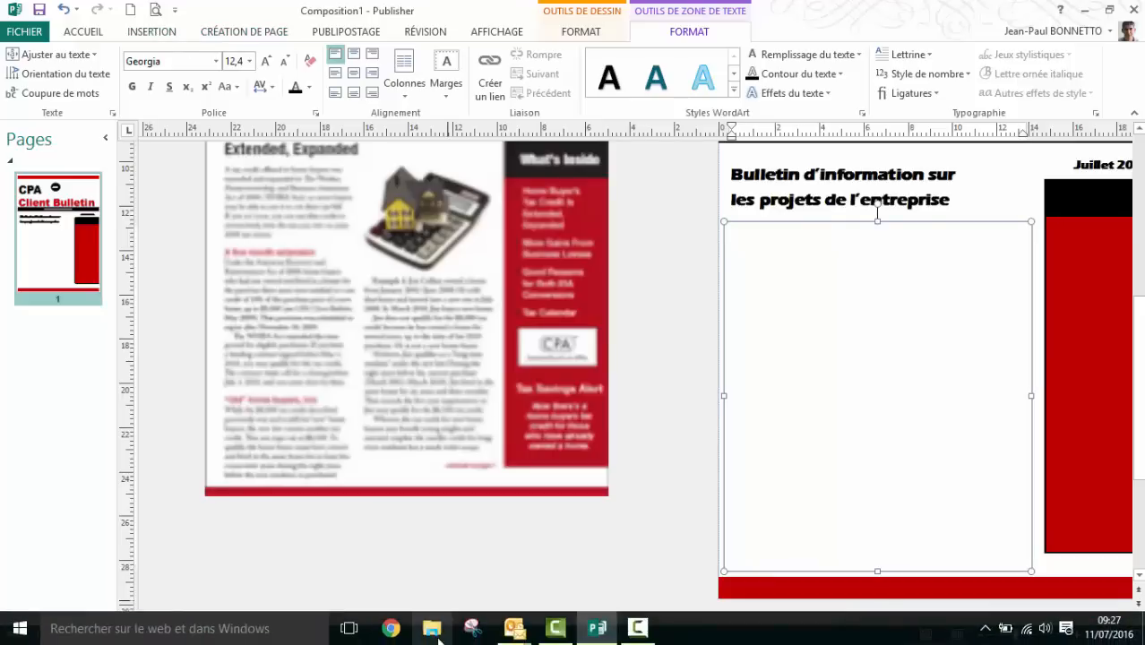
click(390, 630)
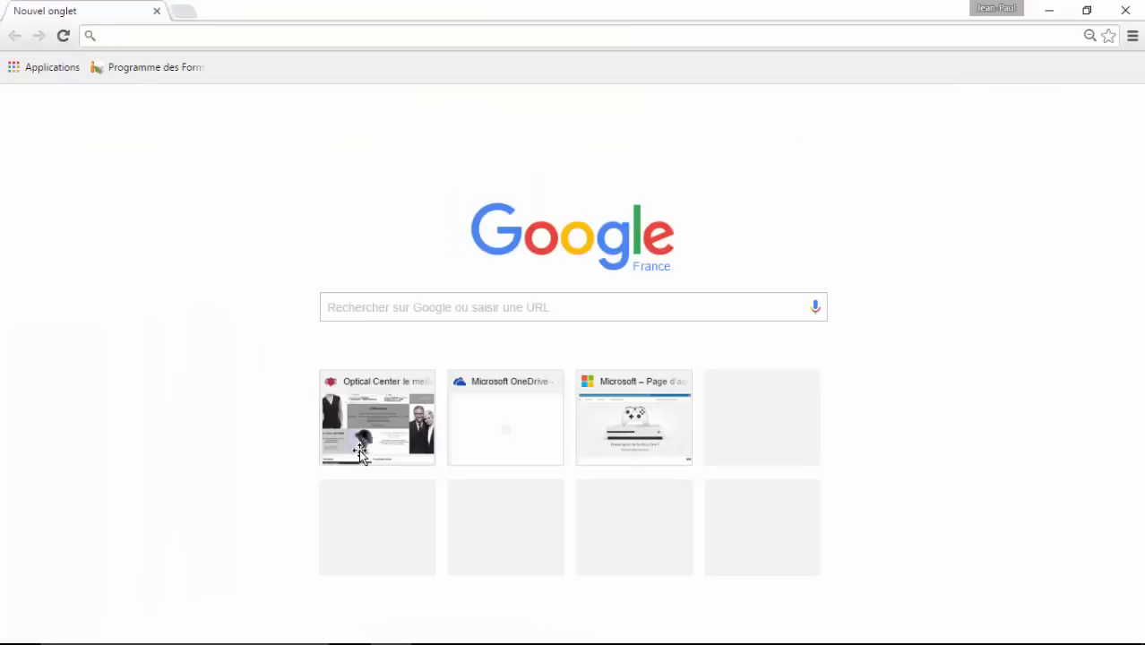
click(347, 306)
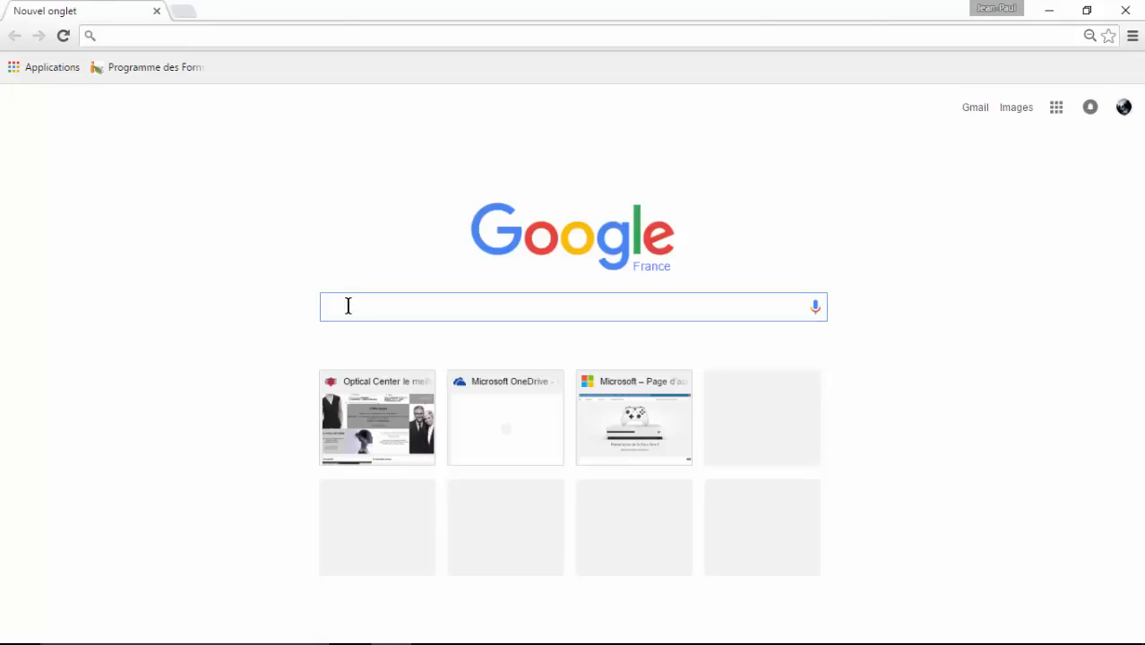
text(LOREM)
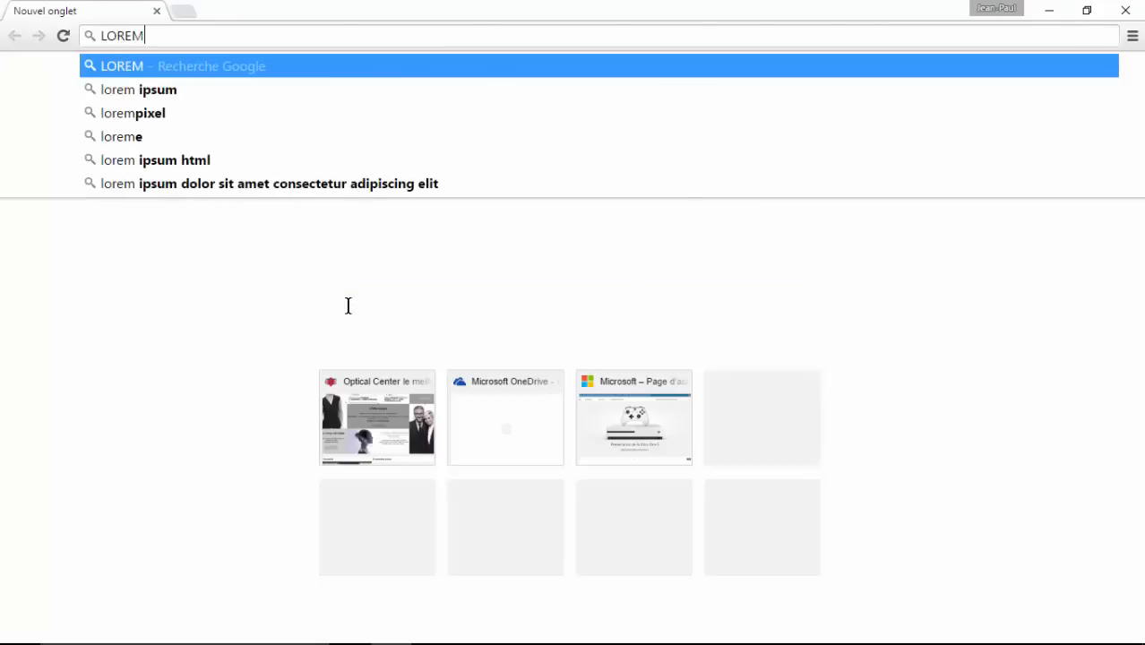
click(172, 93)
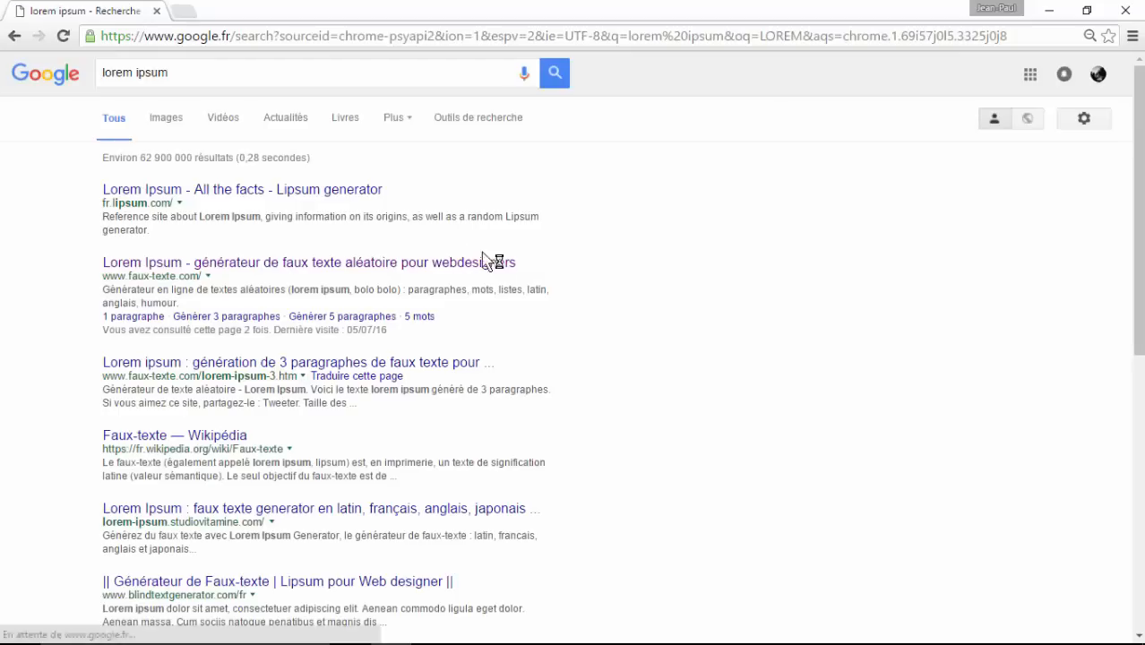
click(385, 318)
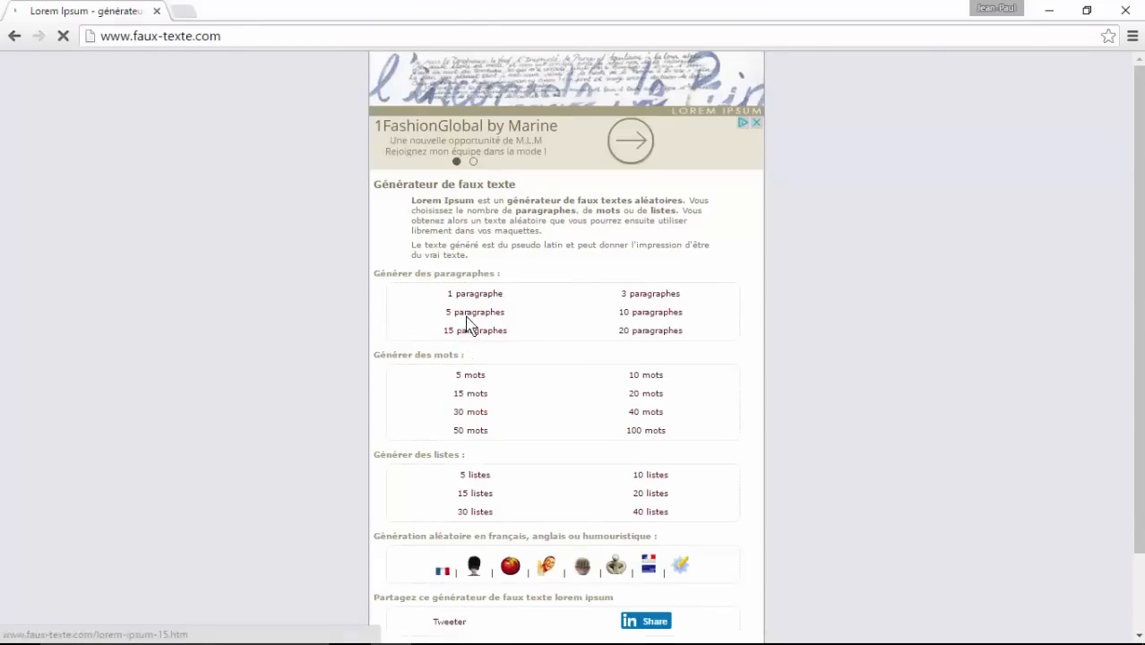
click(465, 313)
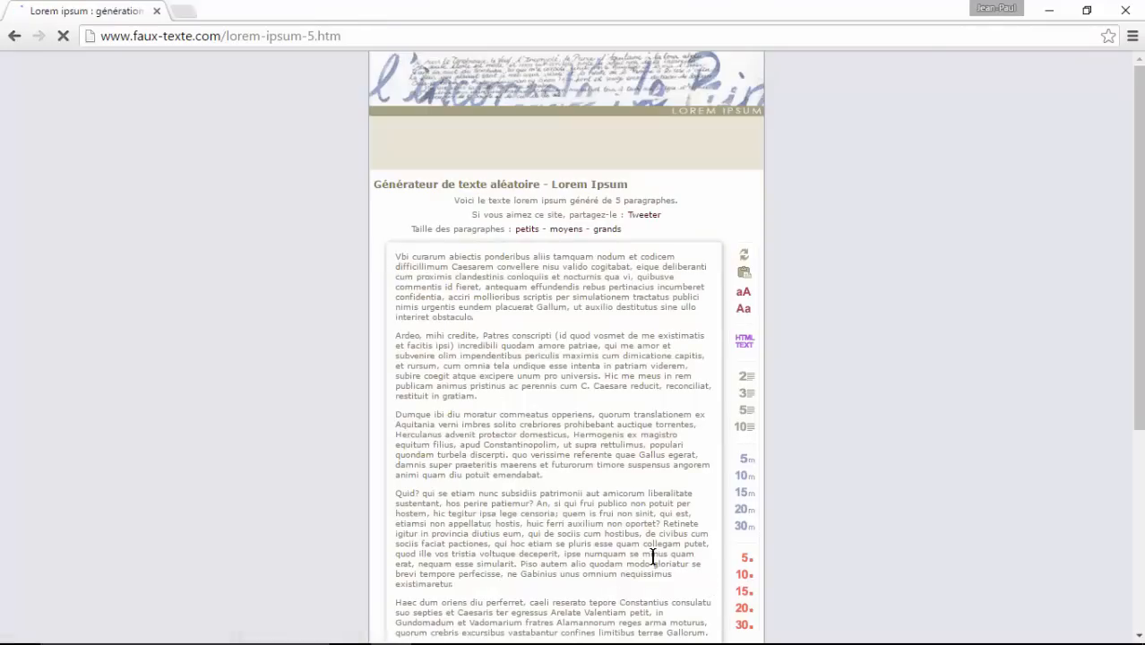
Copy all five generated paragraphs and paste them into the empty text box in Publisher.
scroll(652, 557, down, 1)
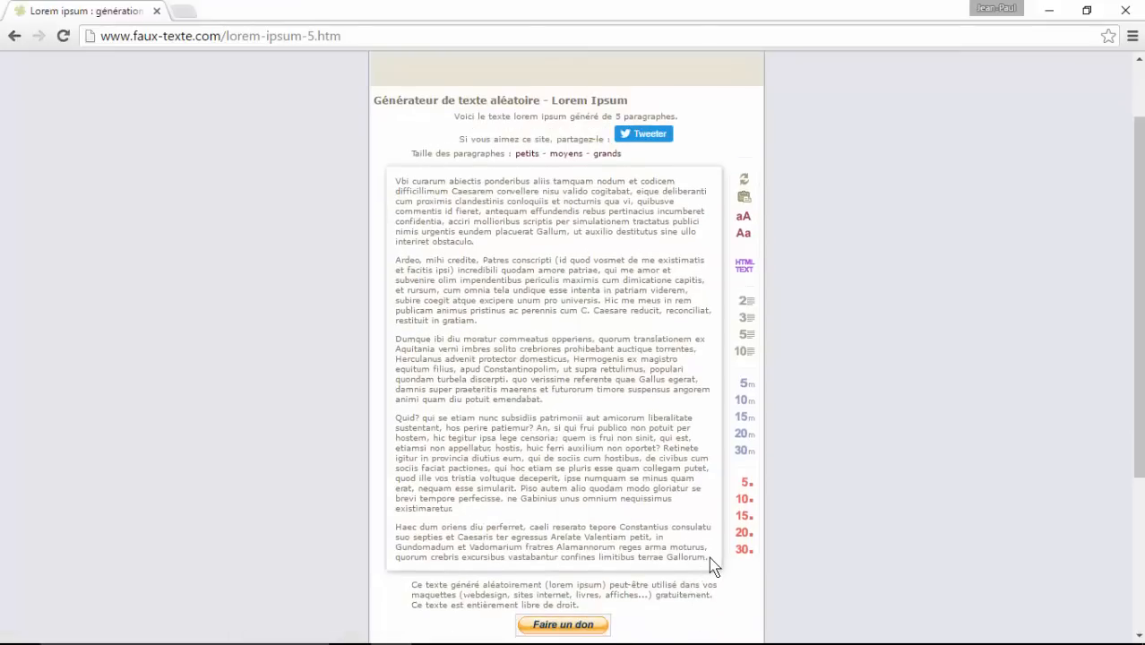
drag(708, 556, 414, 173)
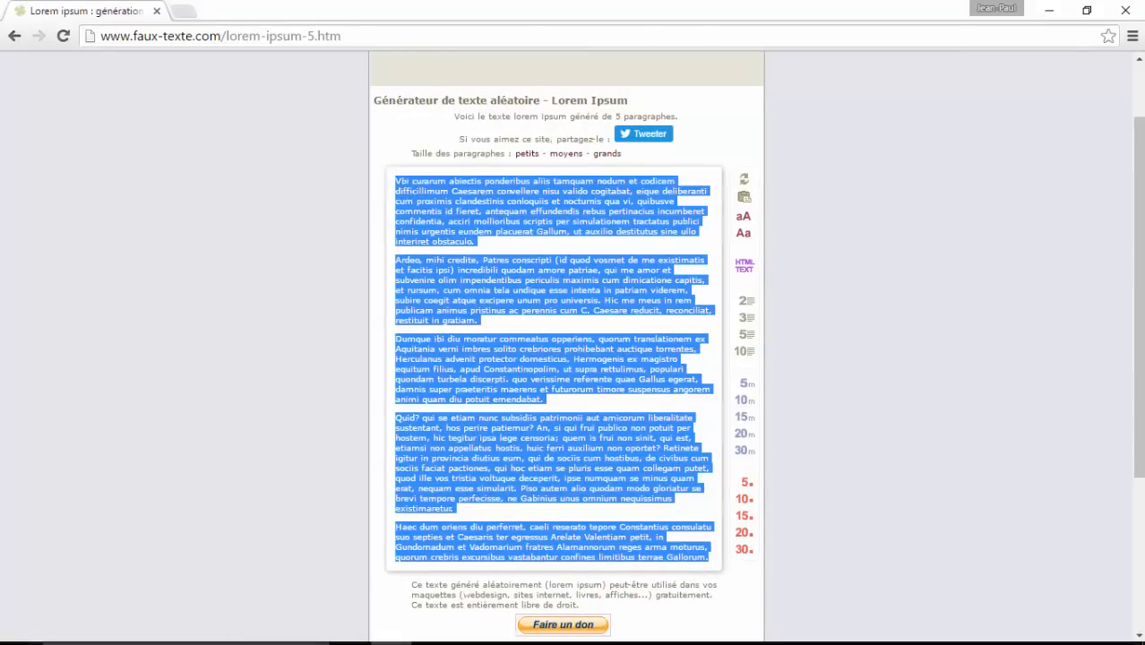
click(598, 628)
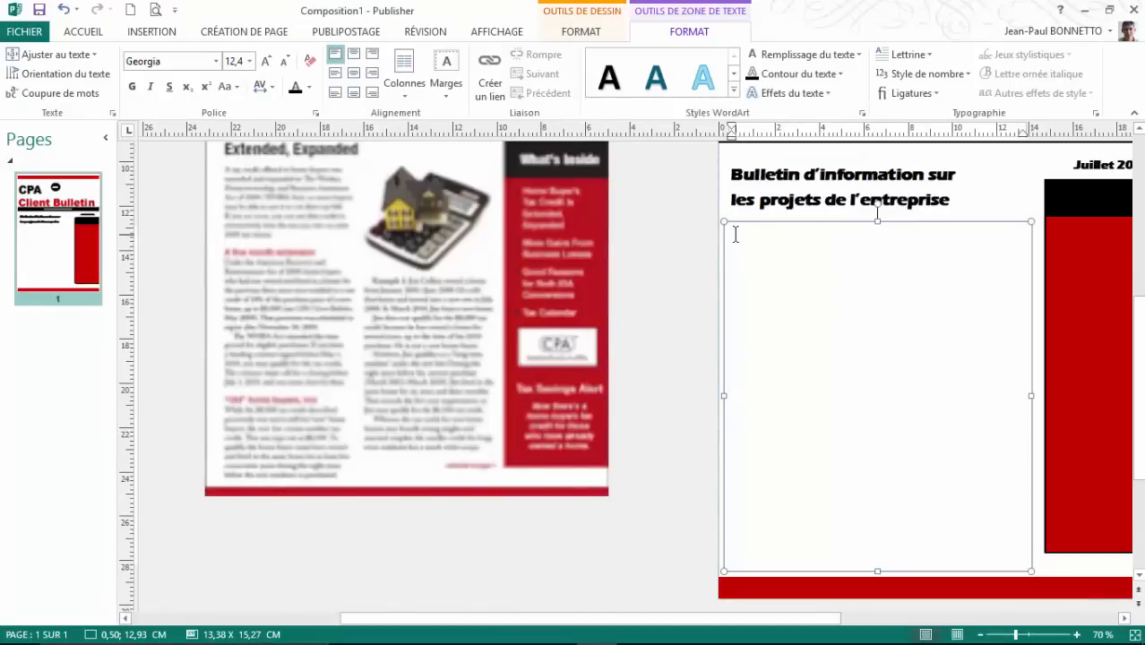
key(ctrl+v)
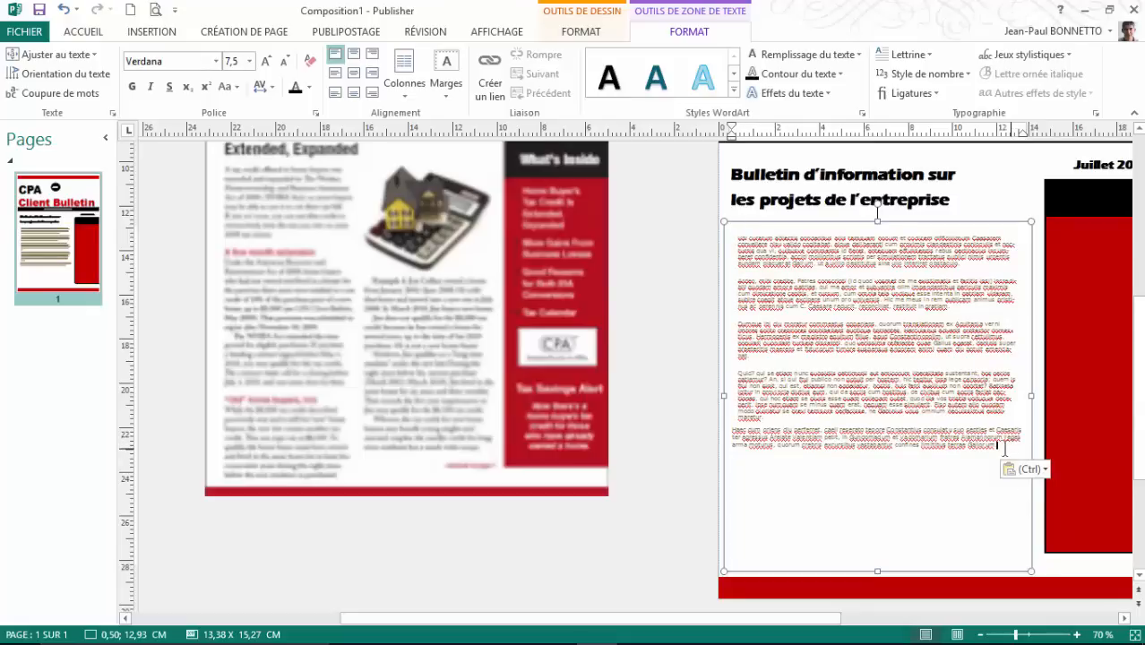
Format all the pasted filler text as black and bold, two size increments larger so that it fits its box.
drag(1003, 448, 724, 235)
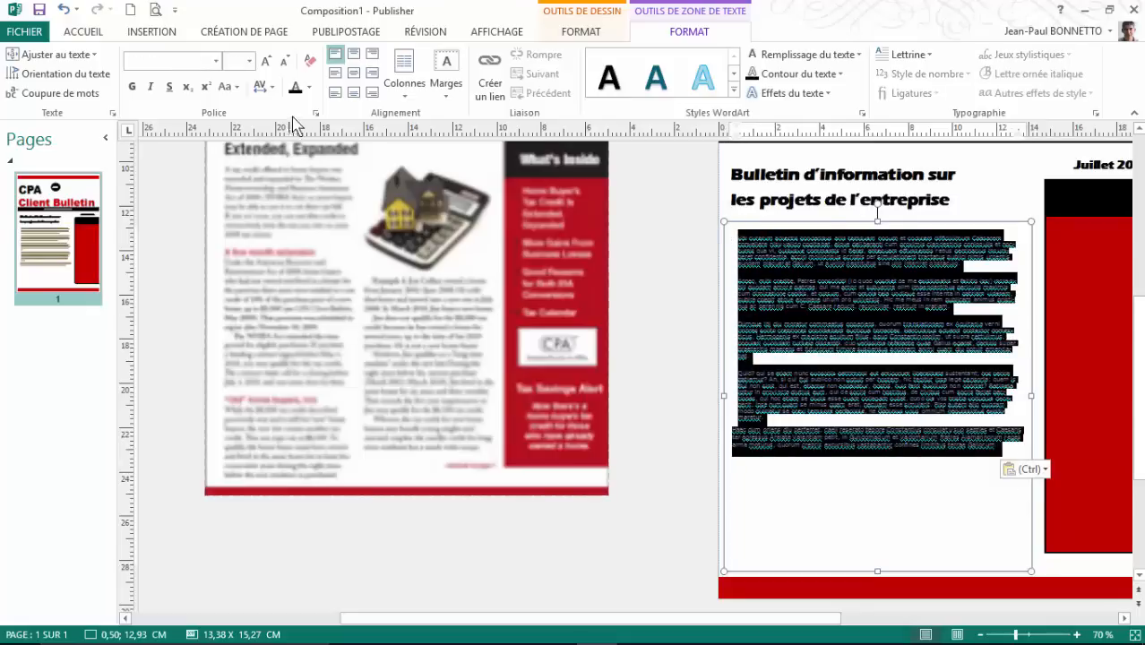
click(295, 88)
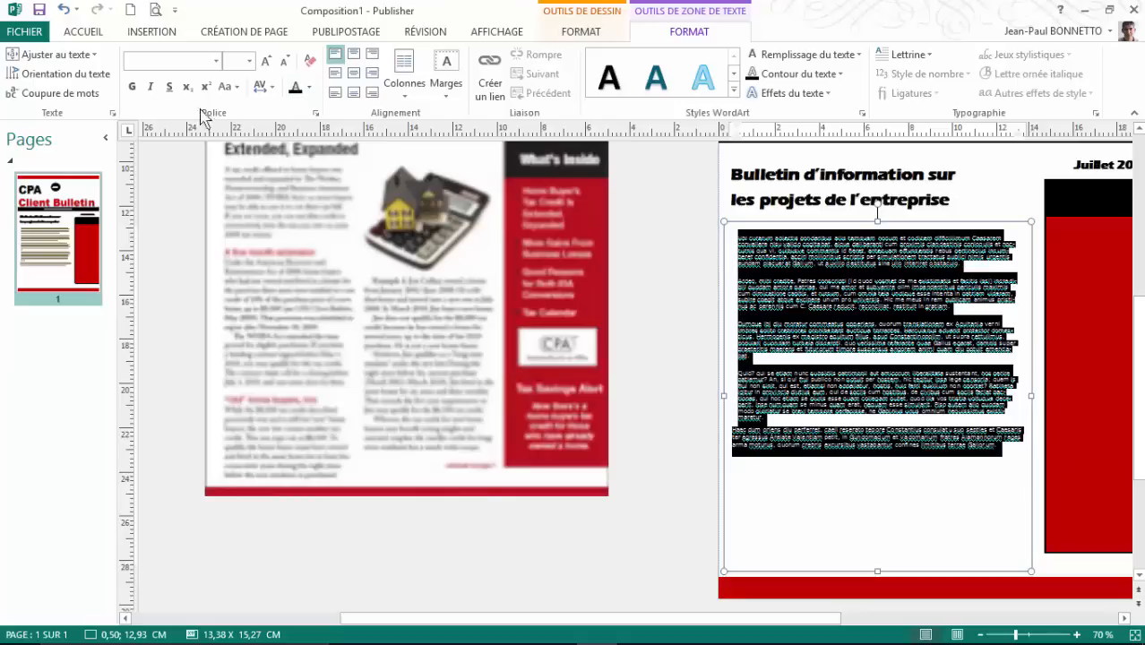
click(133, 86)
click(267, 63)
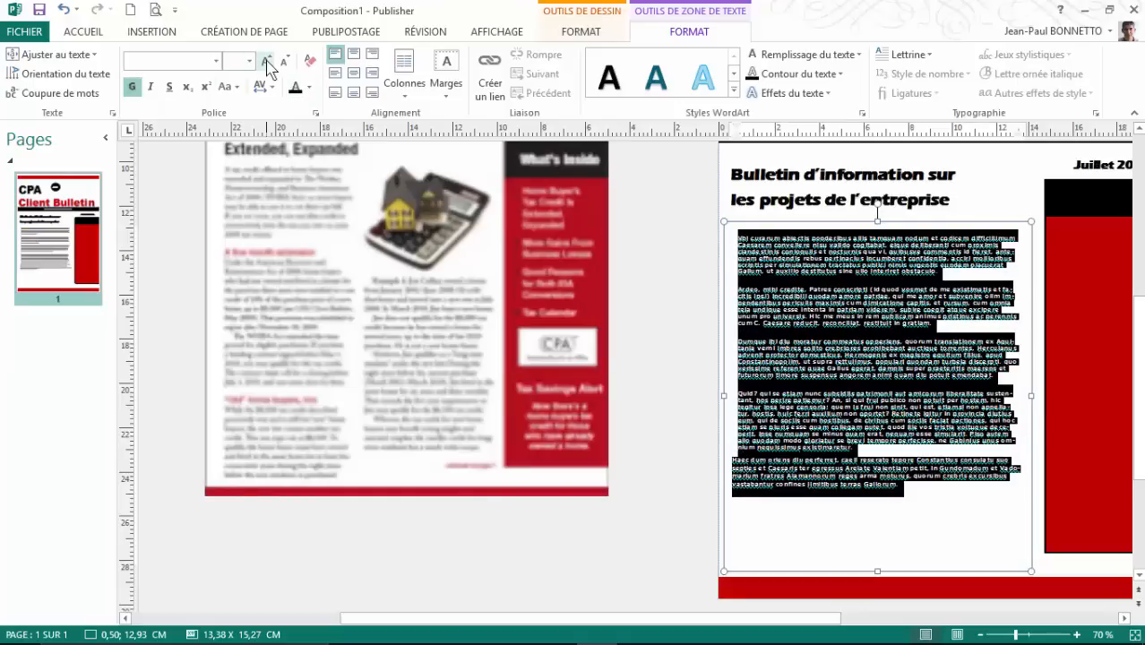
click(267, 63)
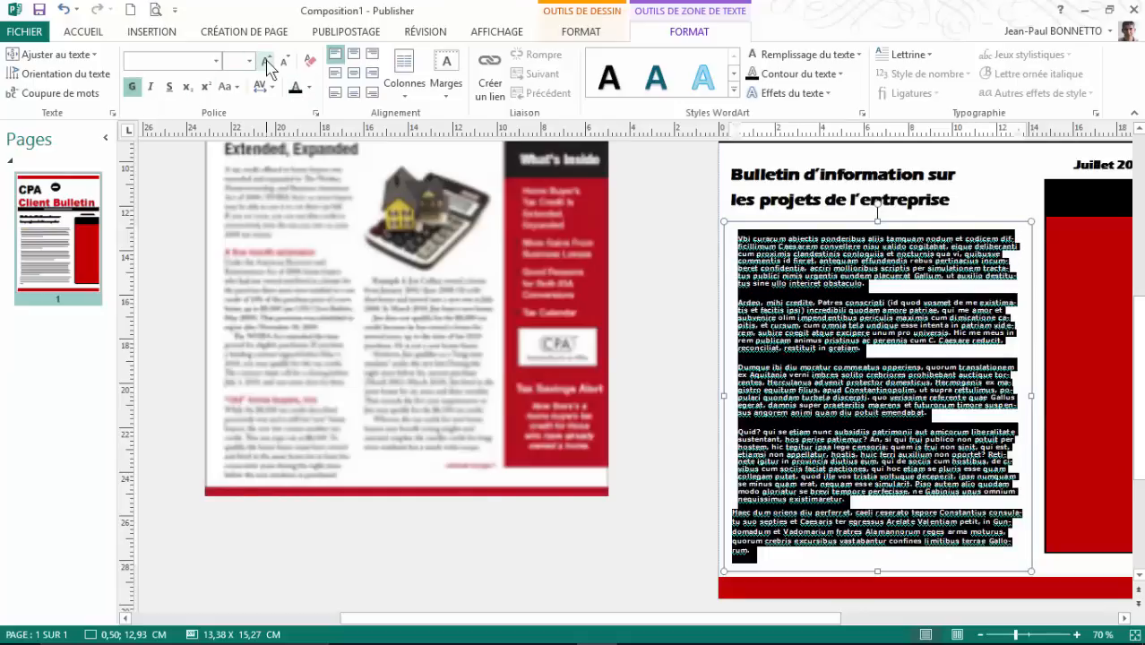
click(267, 63)
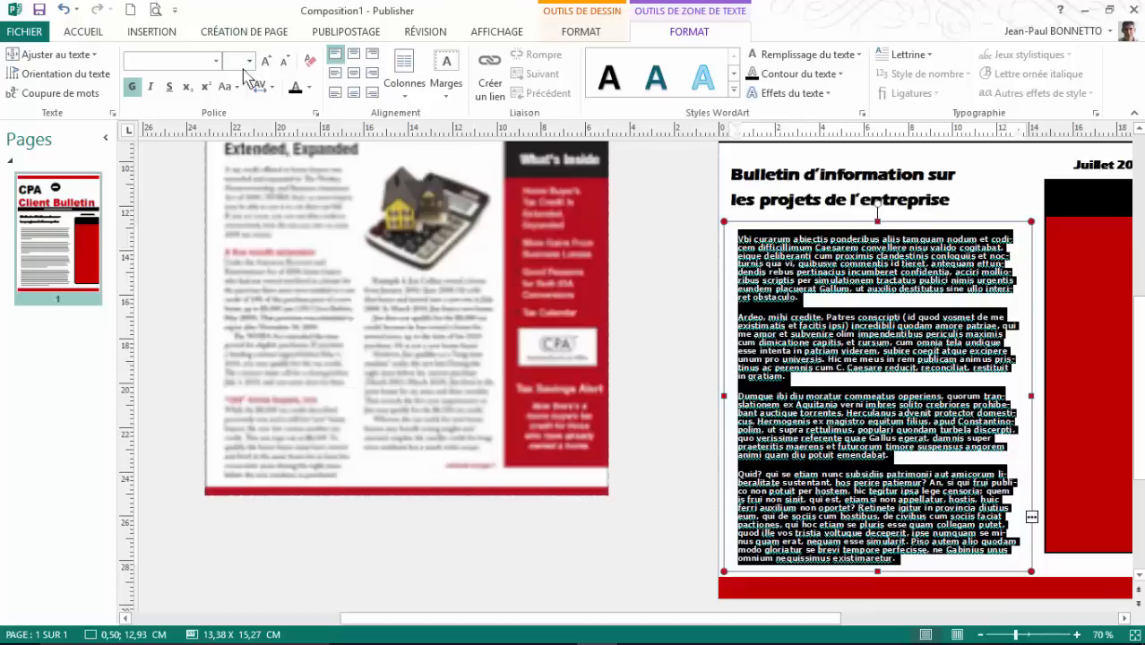
click(286, 63)
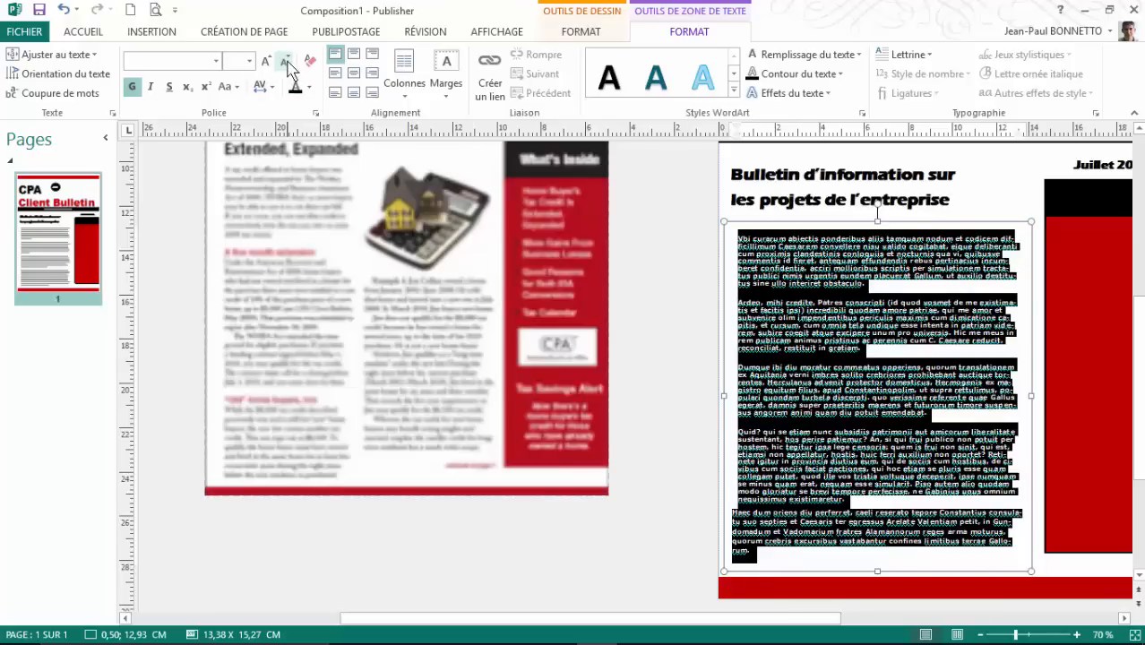
Try the filler article text one size increment smaller and return it to the larger size.
click(287, 64)
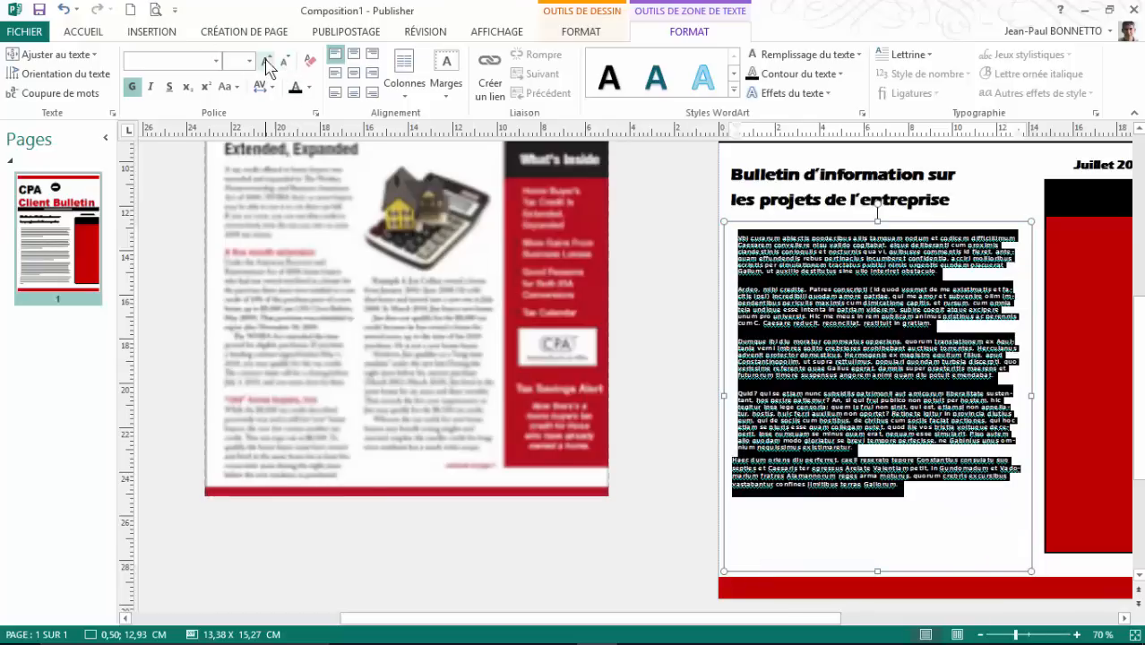
click(267, 64)
click(862, 337)
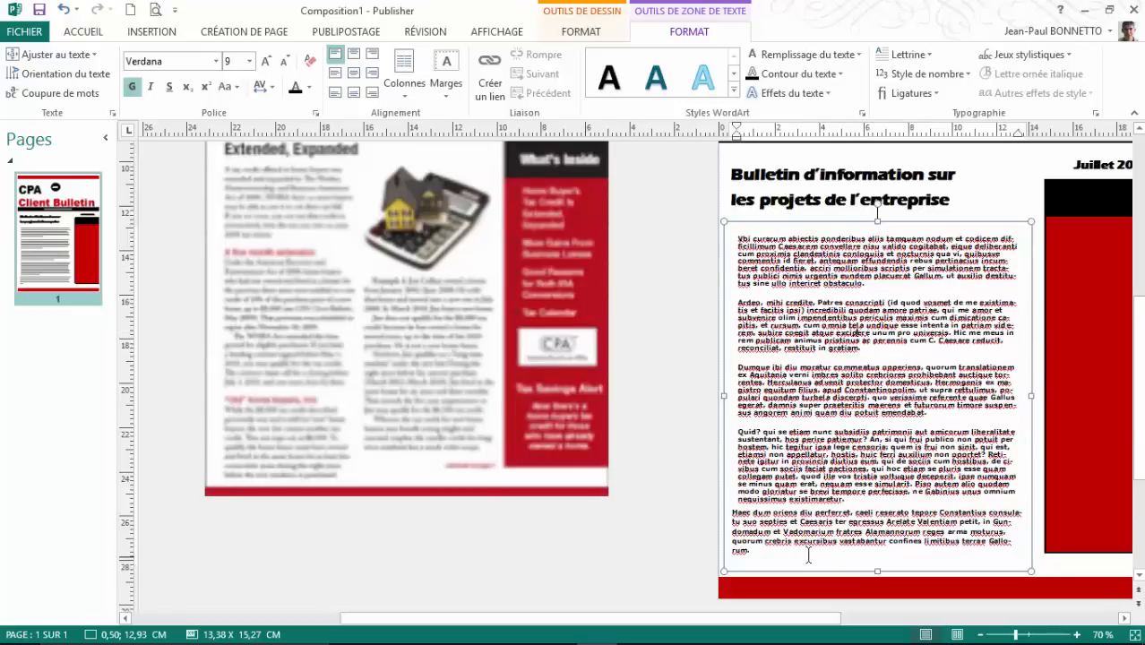
Select all the filler text in the article box and lay it out in two columns.
drag(795, 559, 794, 213)
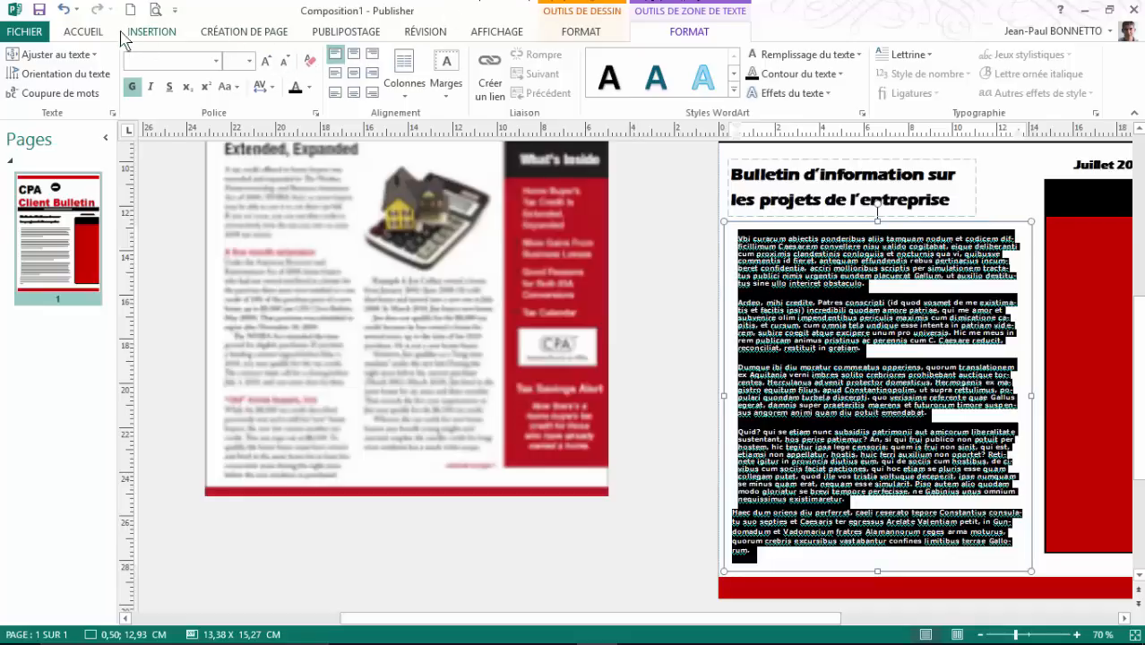
click(82, 32)
click(149, 34)
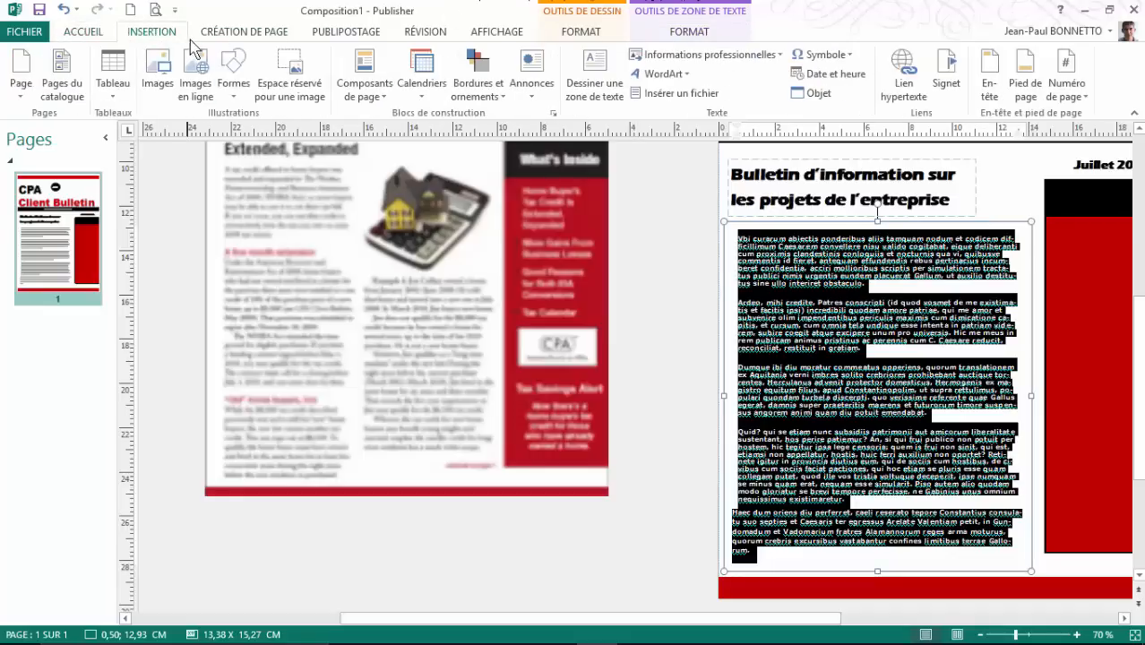
click(242, 33)
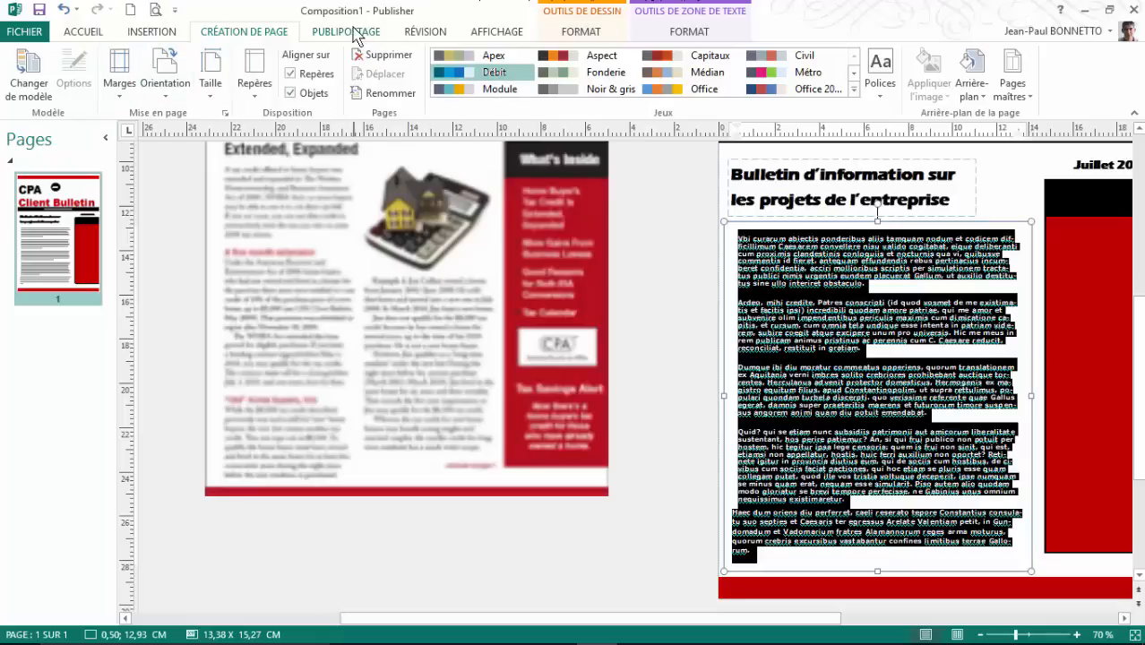
click(681, 32)
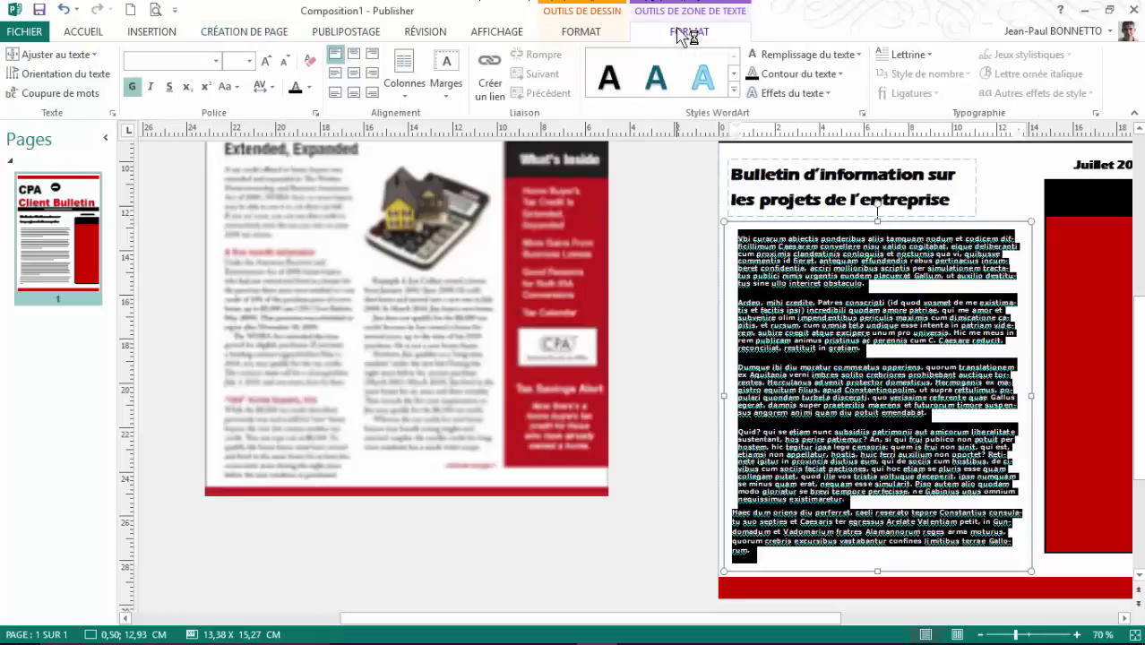
click(401, 90)
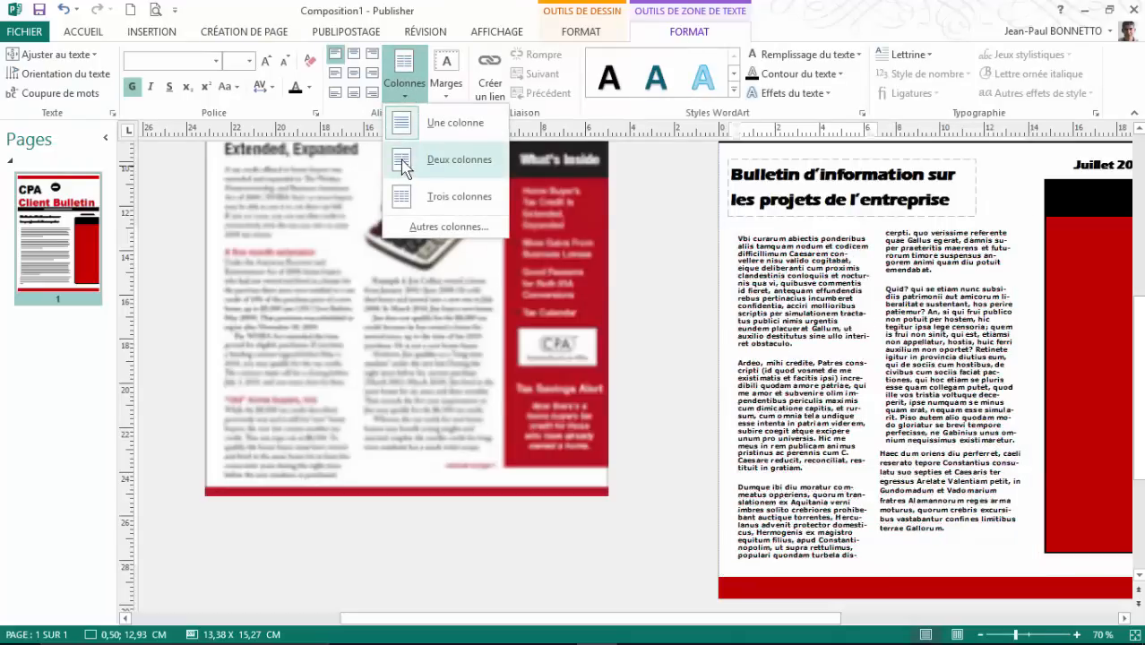
click(402, 160)
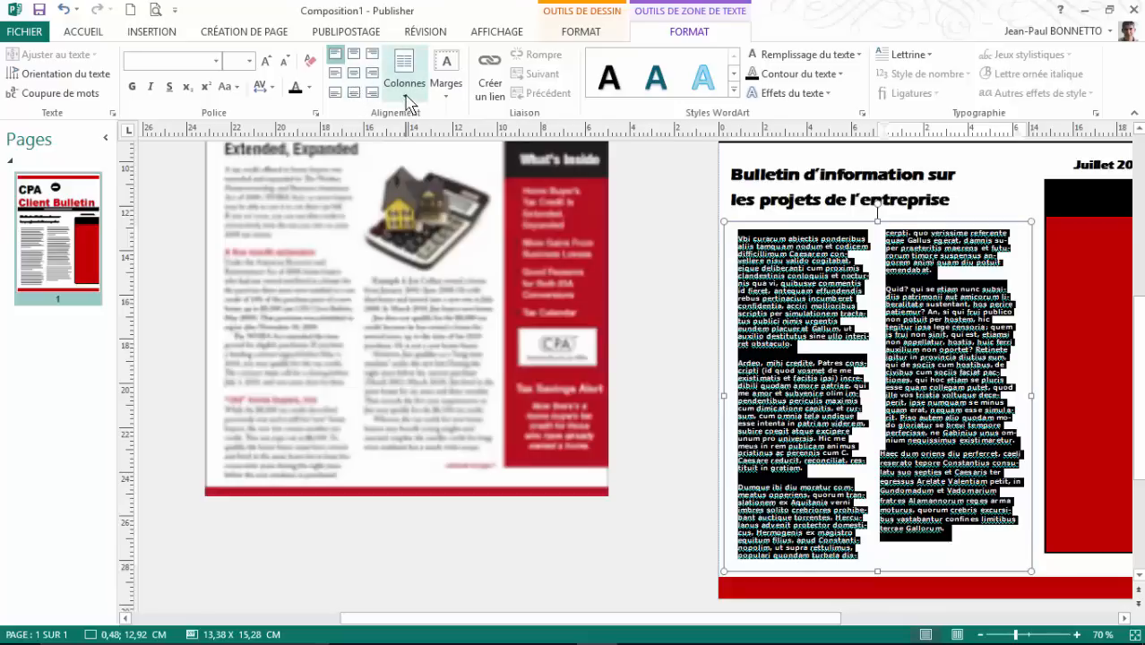
Justify all the text in the two-column article box.
click(79, 32)
click(464, 86)
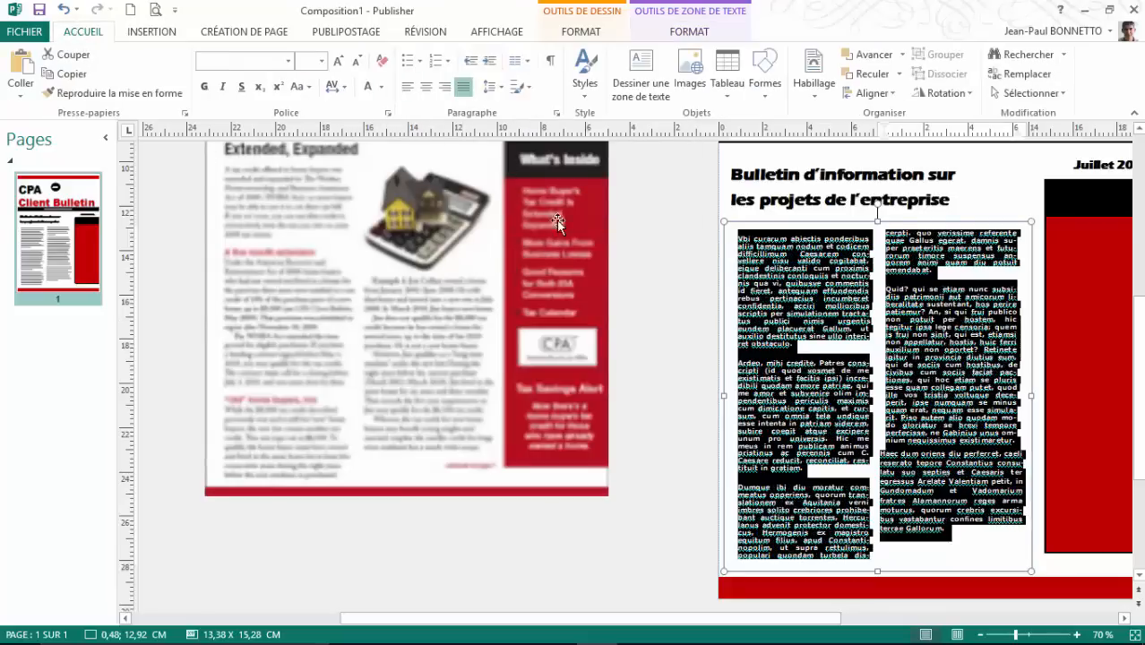
click(957, 462)
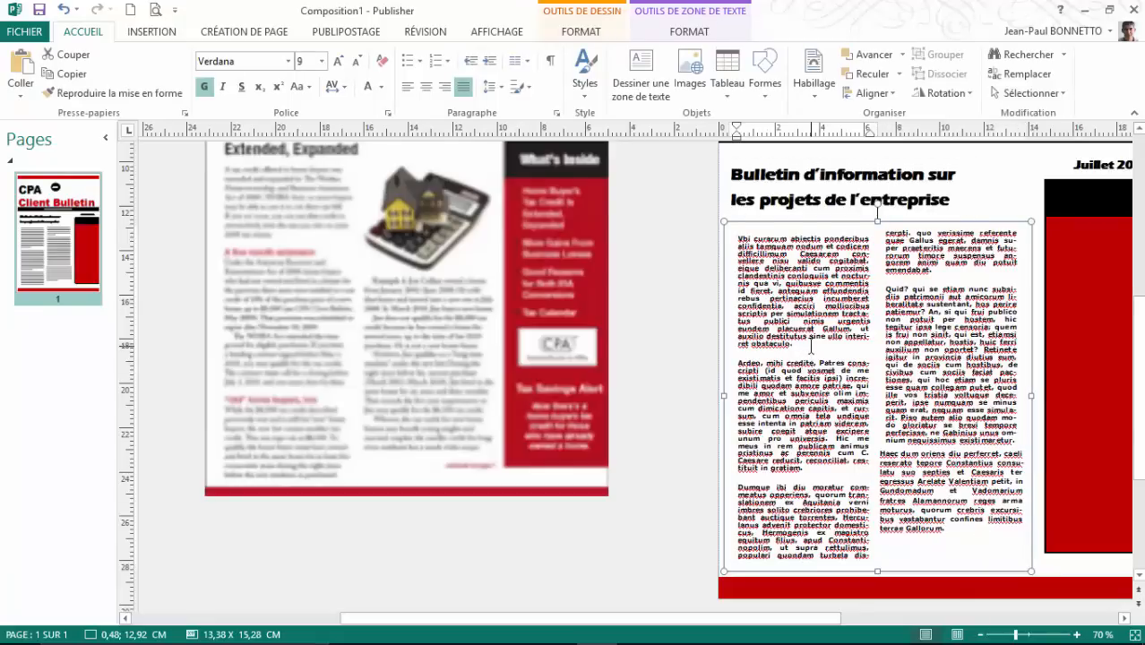
Insert the subheading "Titre principal" between the first and second paragraphs and set its font to Showcard Gothic.
key(Return)
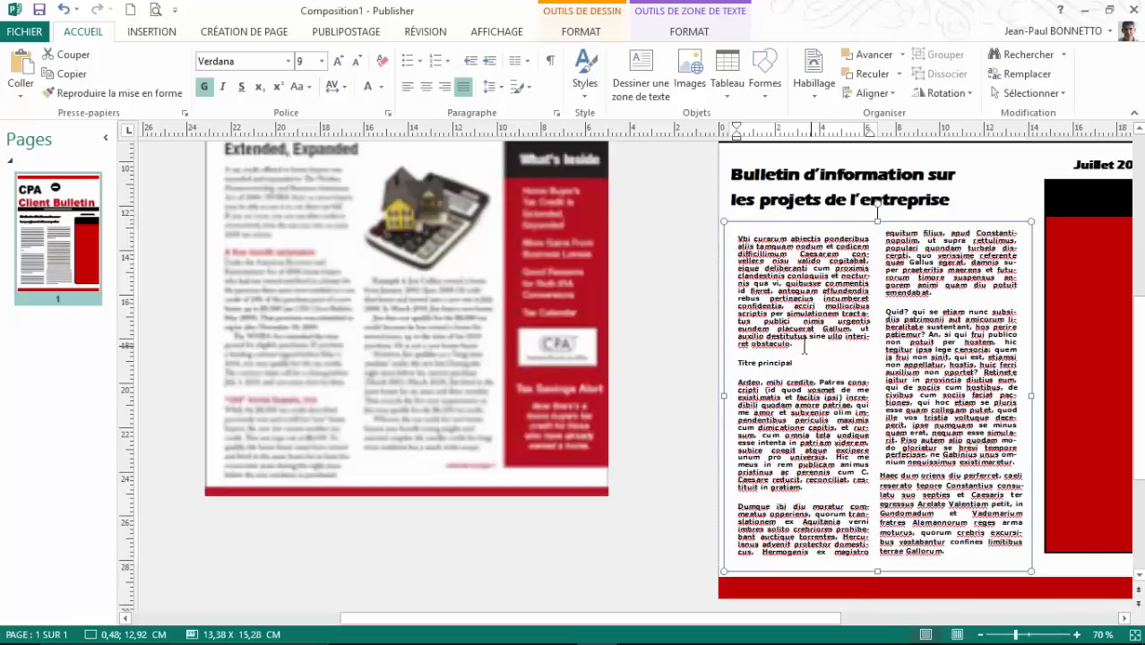
drag(793, 367, 721, 371)
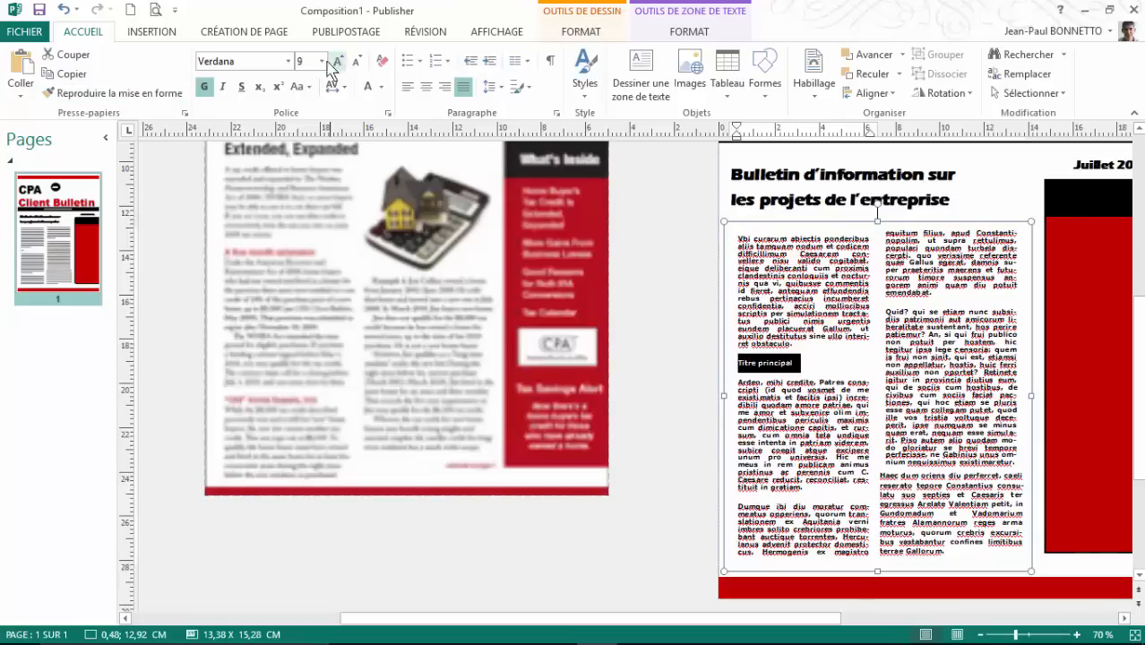
click(287, 61)
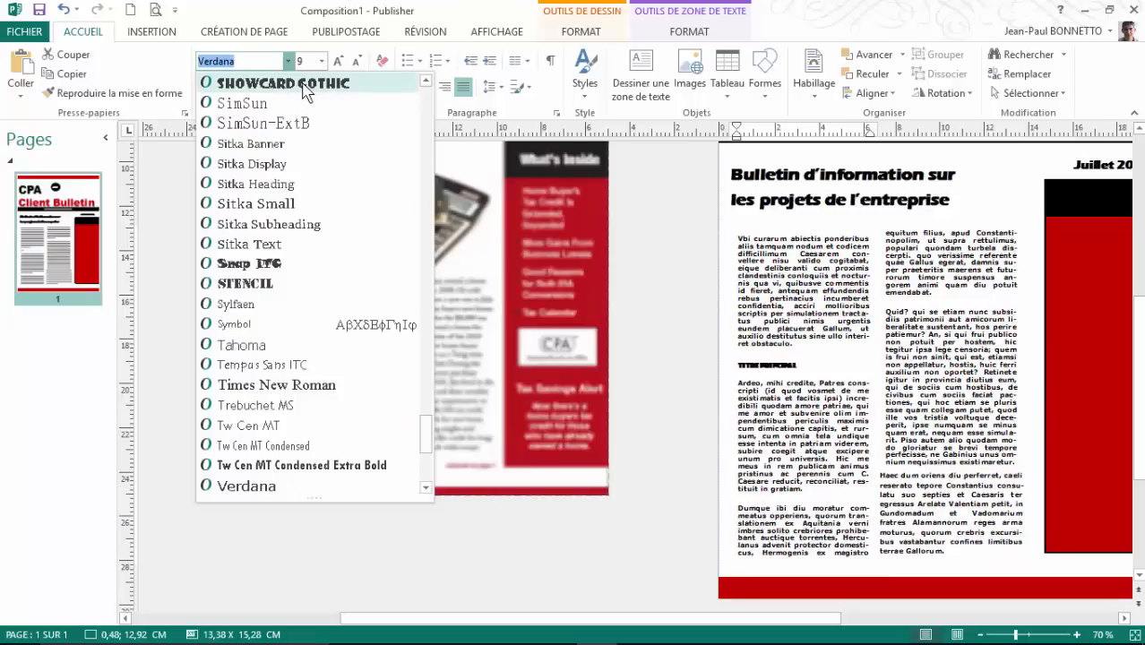
click(285, 83)
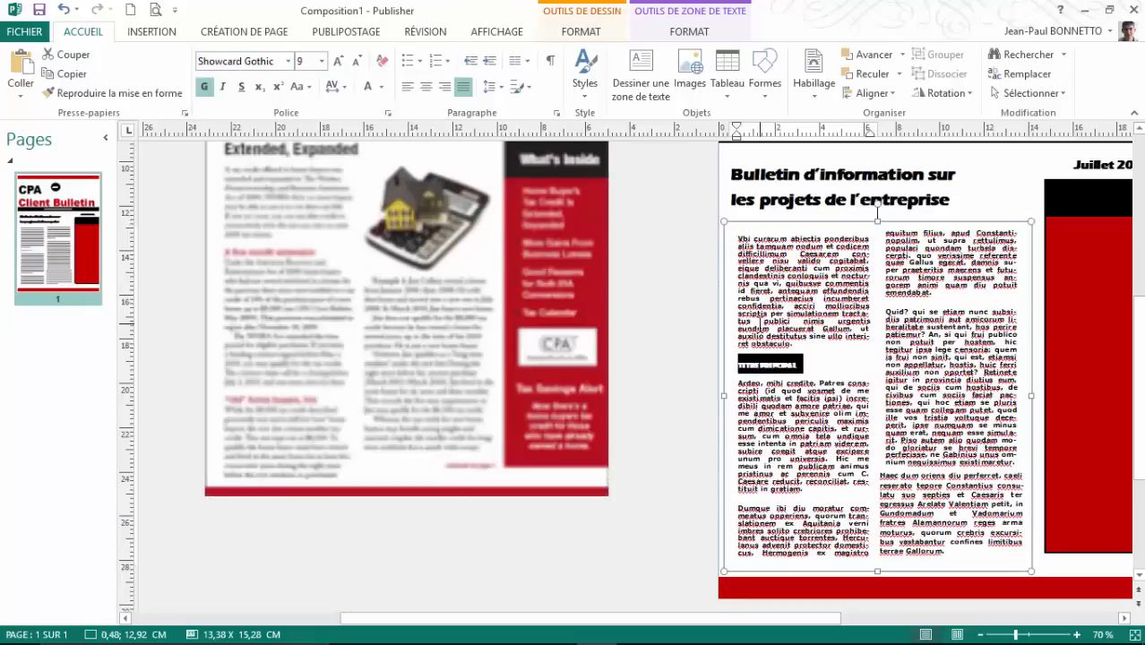
Colour the "Titre principal" subheading red by sampling the fill colour of the red side panel.
scroll(756, 321, down, 3)
scroll(756, 322, up, 3)
scroll(756, 321, down, 2)
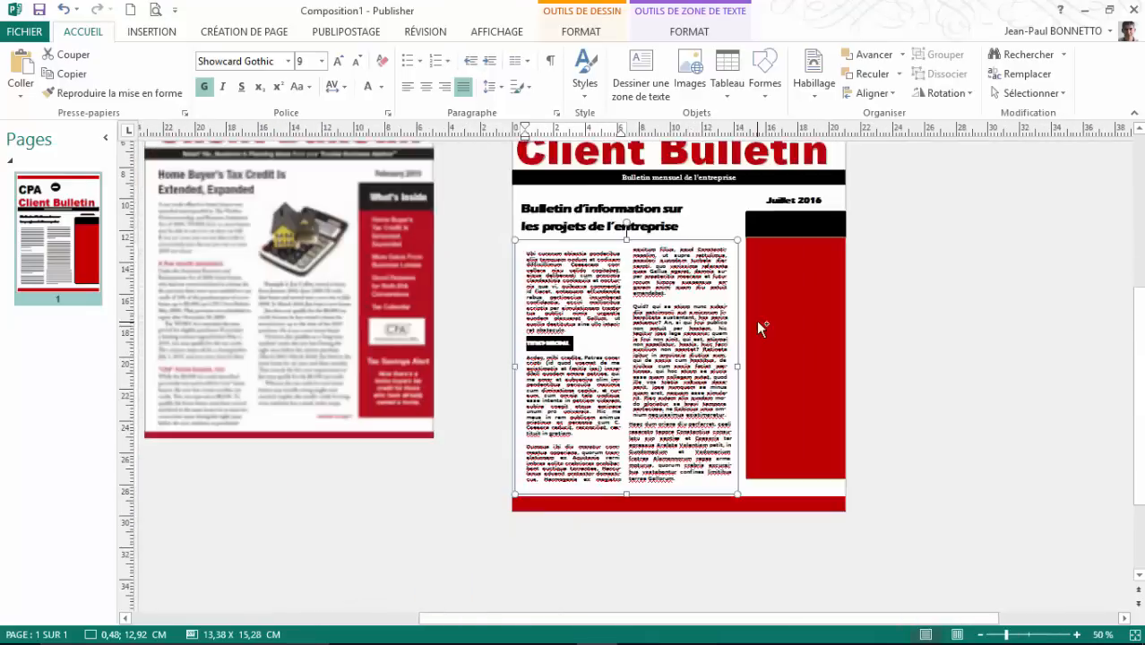
scroll(756, 322, up, 4)
scroll(756, 324, up, 1)
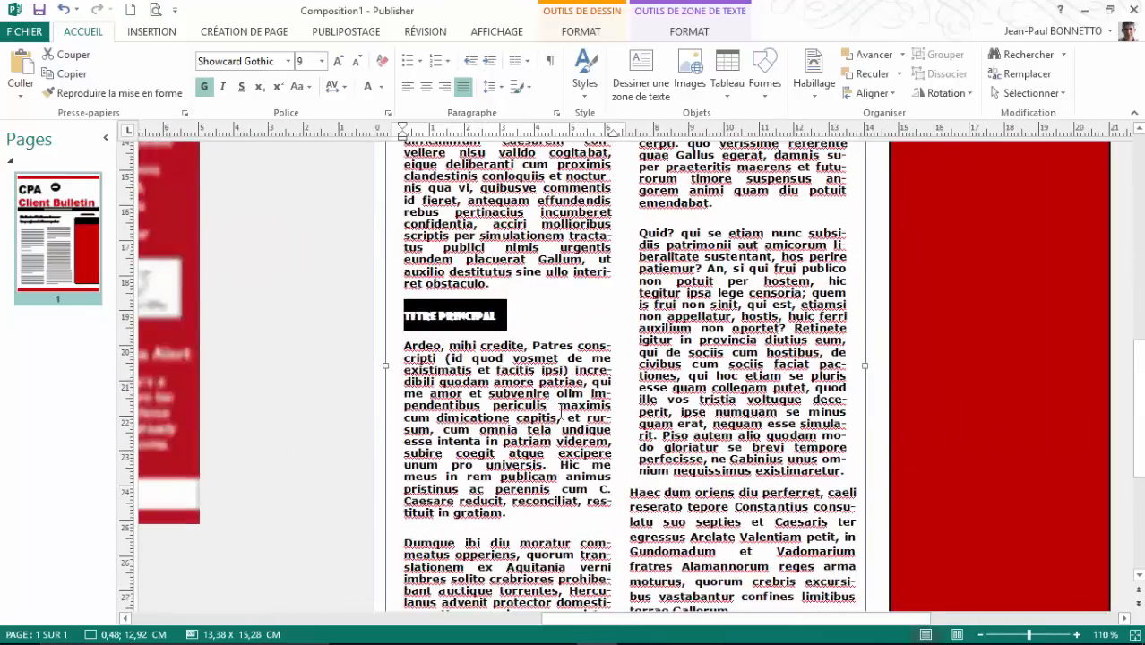
click(580, 358)
drag(502, 316, 404, 315)
click(655, 33)
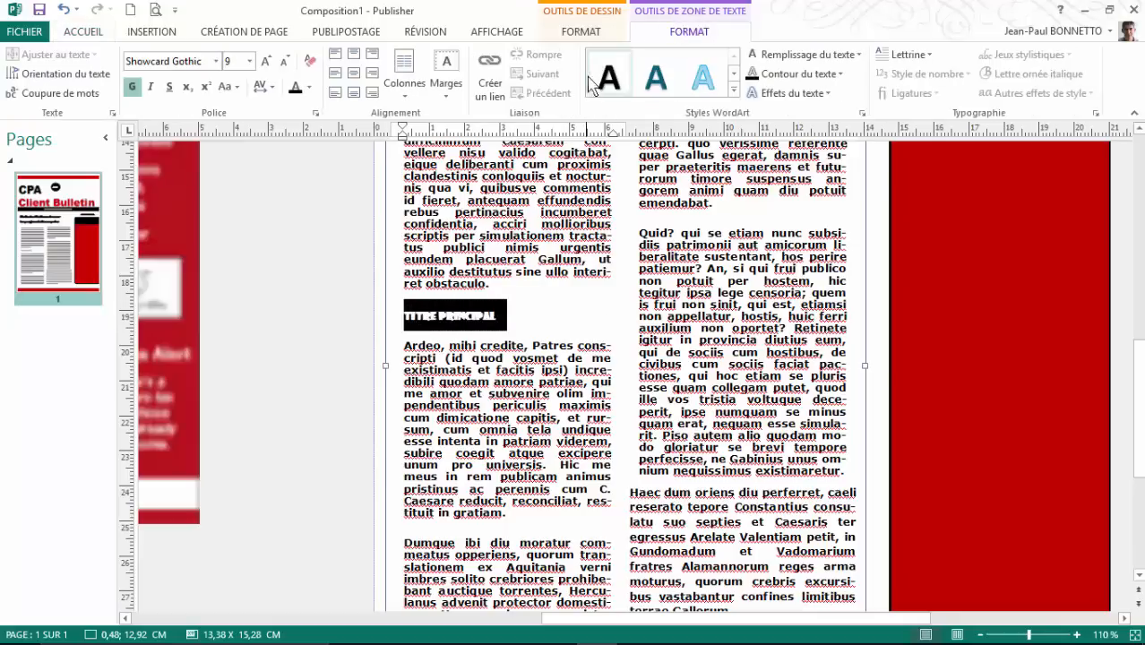
click(857, 56)
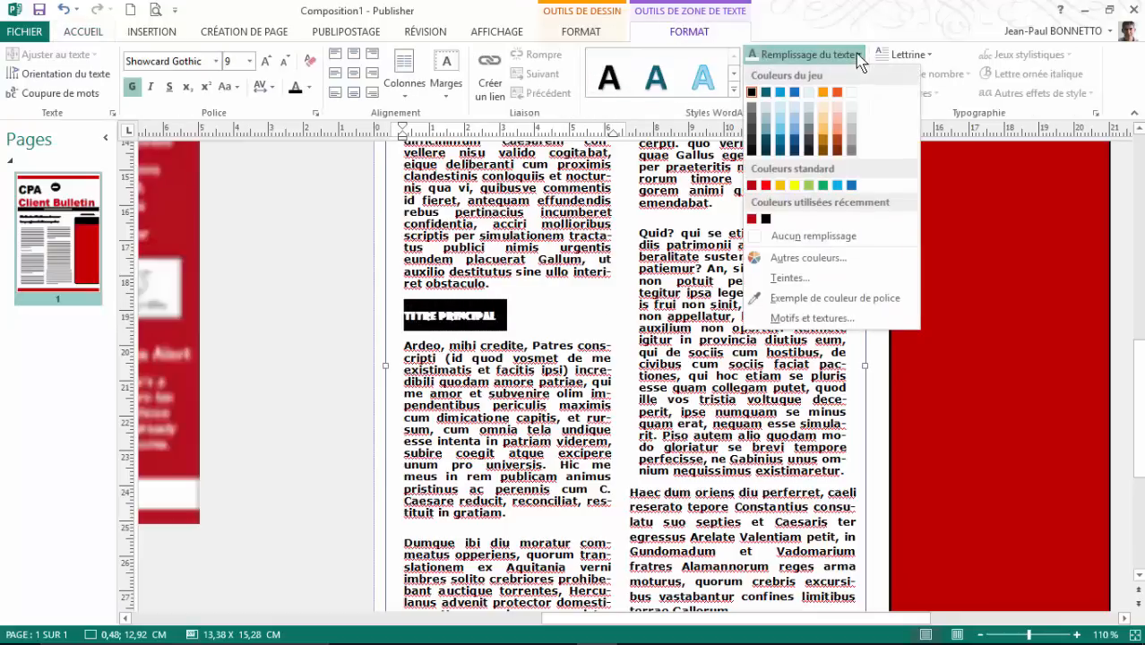
click(835, 297)
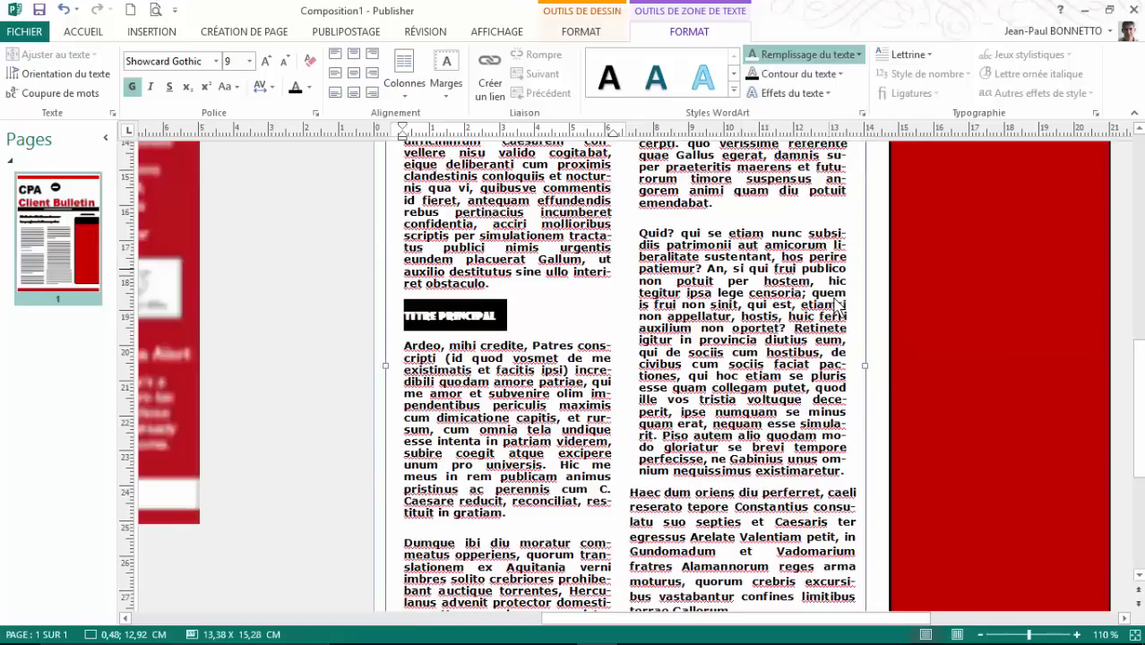
click(985, 291)
click(521, 315)
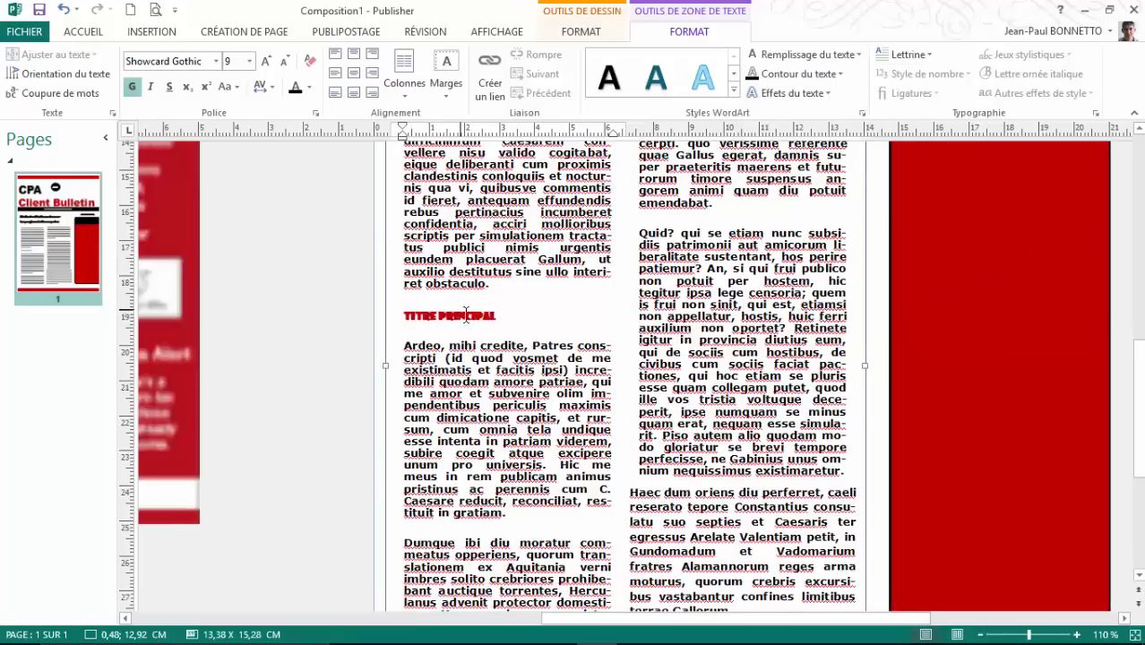
Paste a copy of the red subheading above the third paragraph, remove the extra blank line, and change its wording to "Titre secondaire".
drag(885, 618, 662, 628)
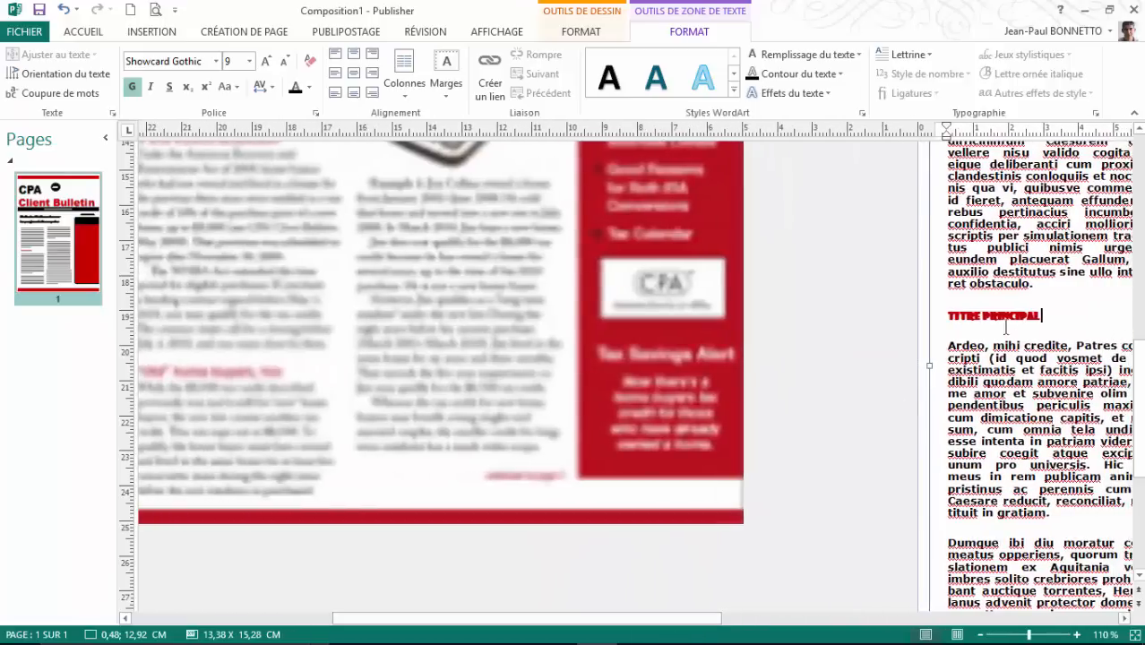
drag(1035, 315, 944, 315)
key(ctrl+c)
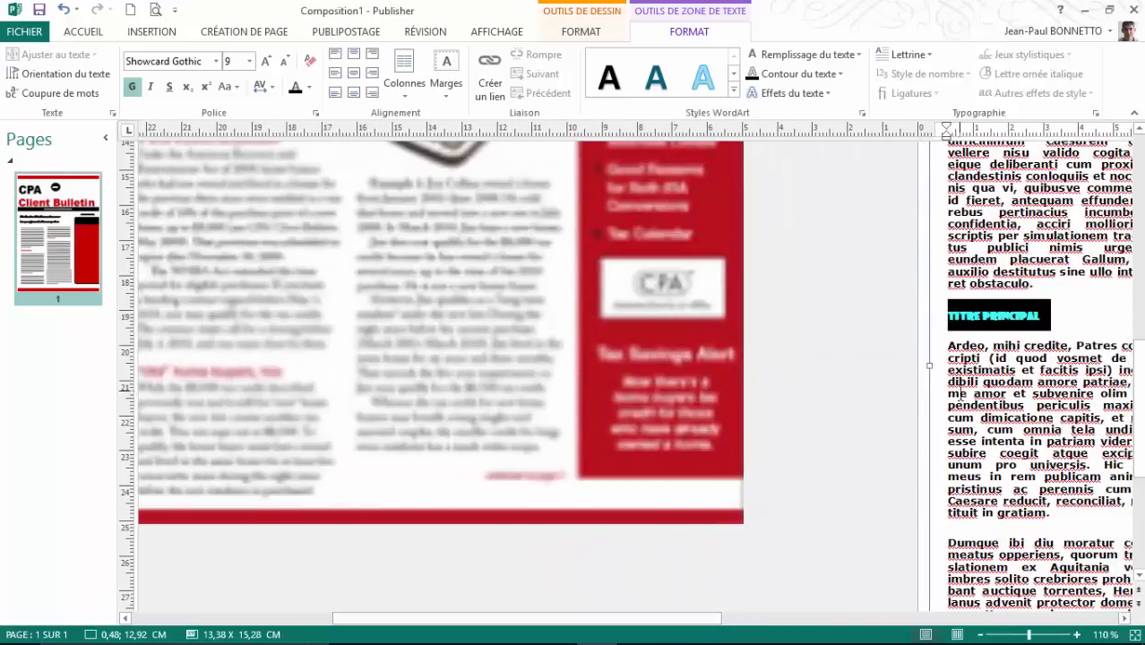
scroll(958, 394, down, 2)
click(1066, 437)
scroll(1071, 434, right, 5)
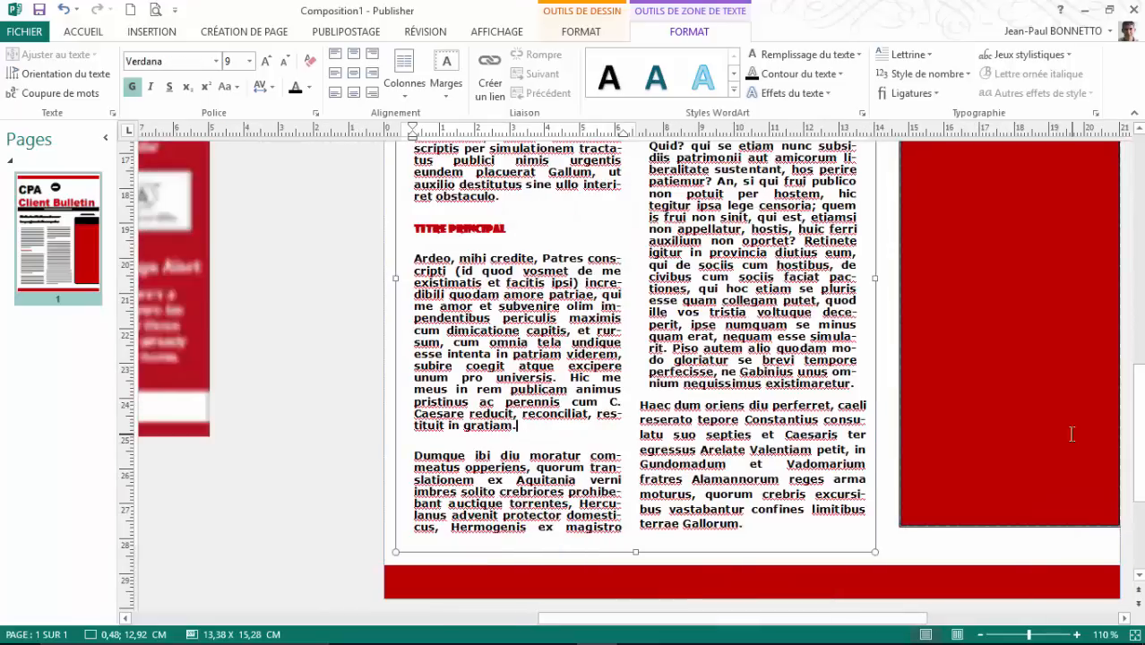
key(Return)
key(ctrl+v)
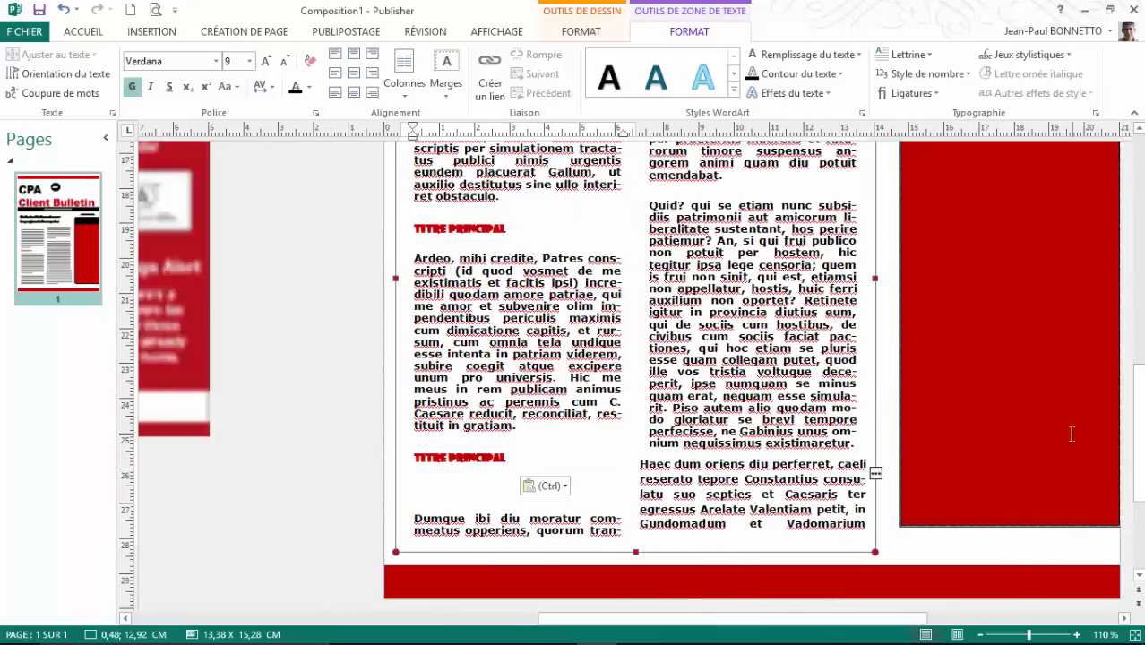
key(Delete)
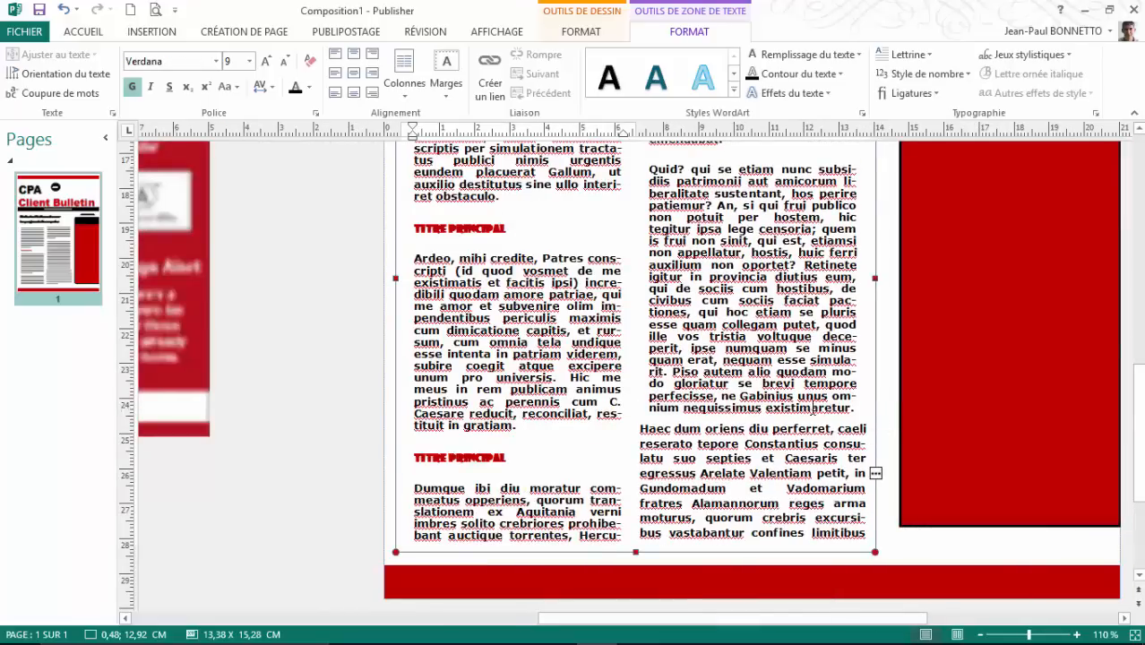
drag(508, 458, 448, 463)
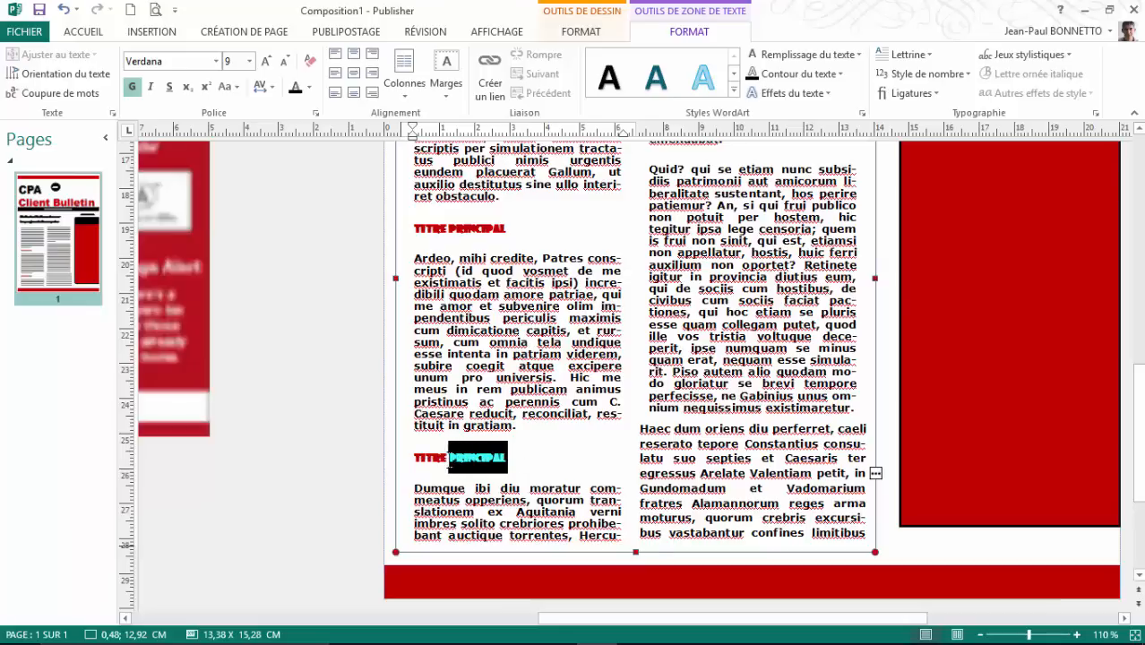
text(P)
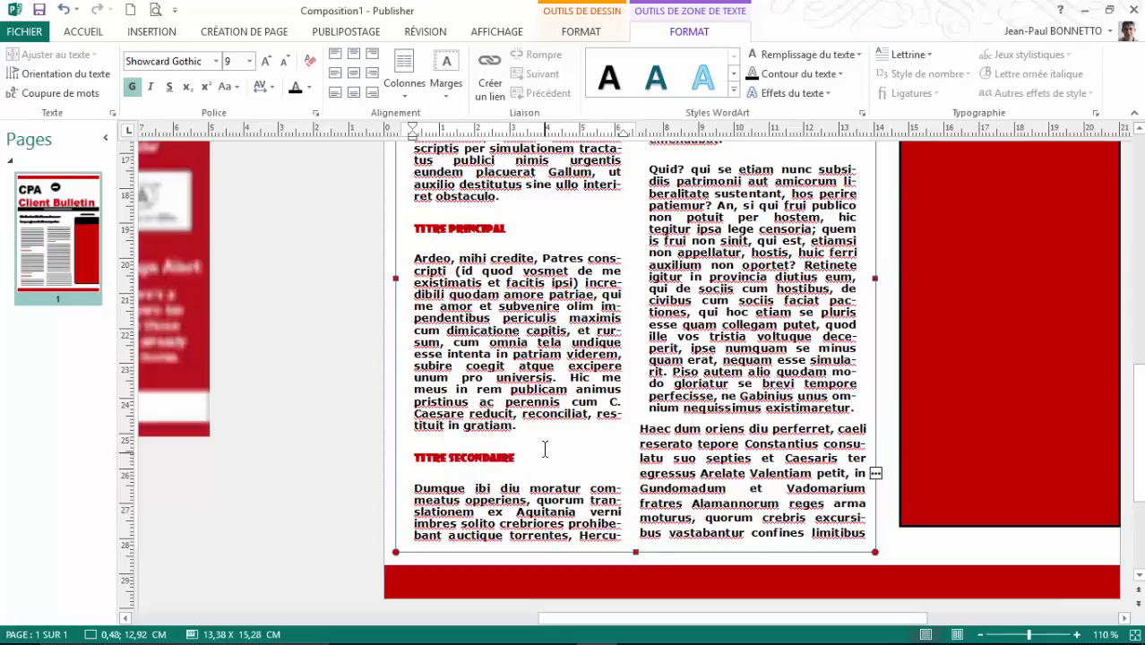
Reduce all the article text, subheadings included, by one size increment so the body text is 8 pt.
scroll(618, 403, up, 2)
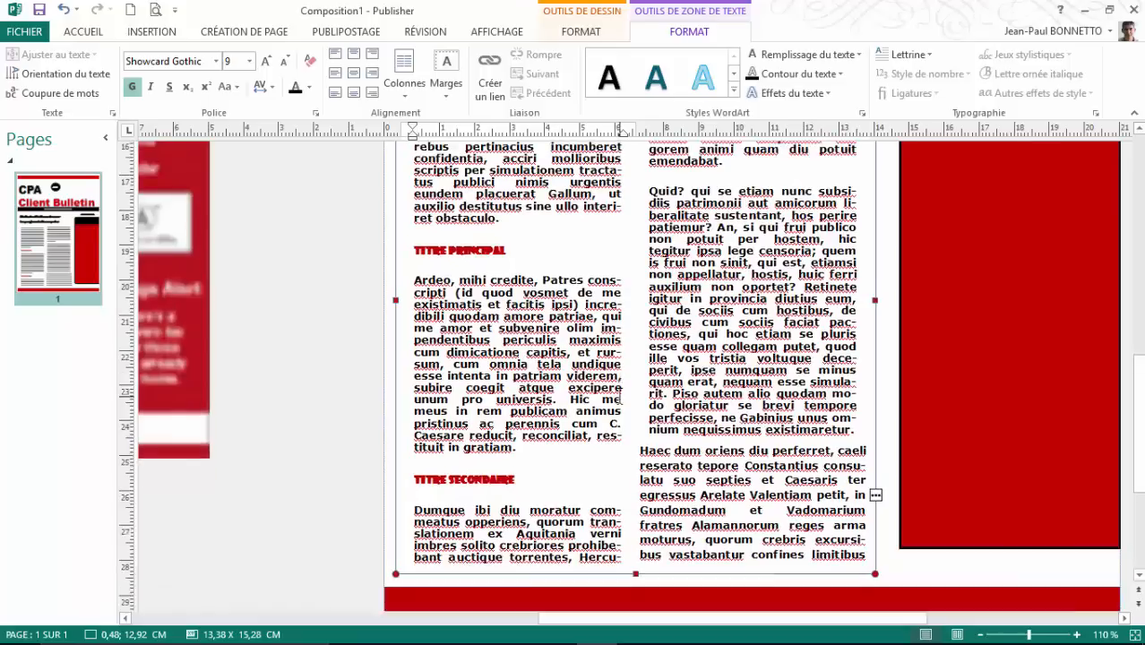
scroll(619, 399, down, 4)
scroll(619, 397, up, 1)
scroll(619, 395, down, 1)
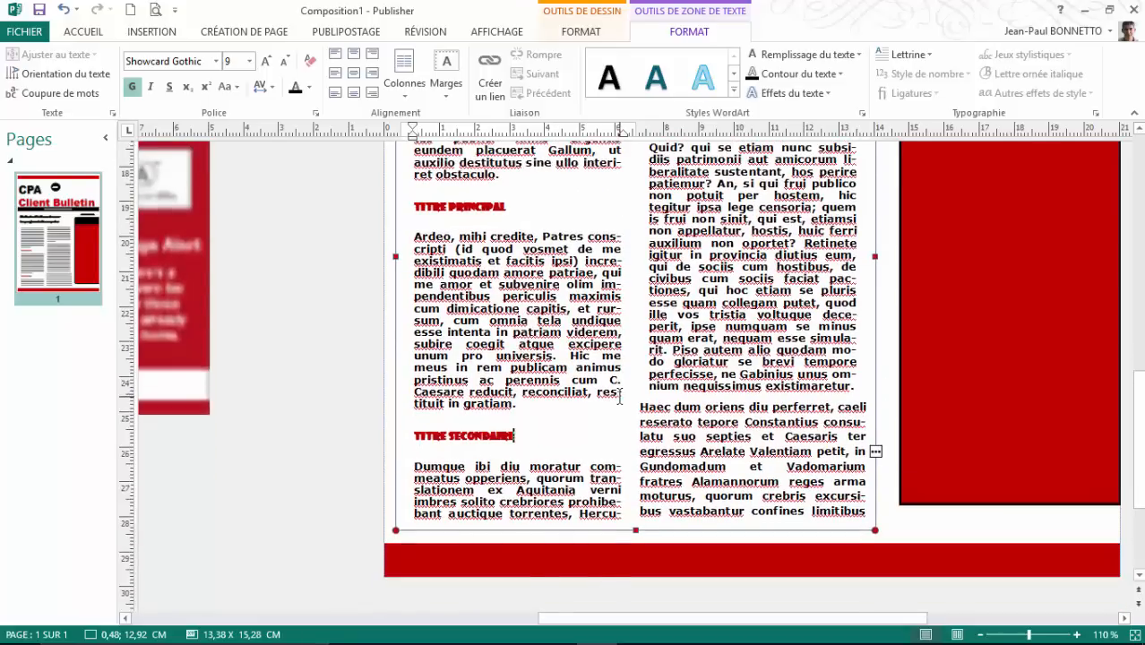
scroll(619, 395, up, 4)
scroll(619, 395, down, 4)
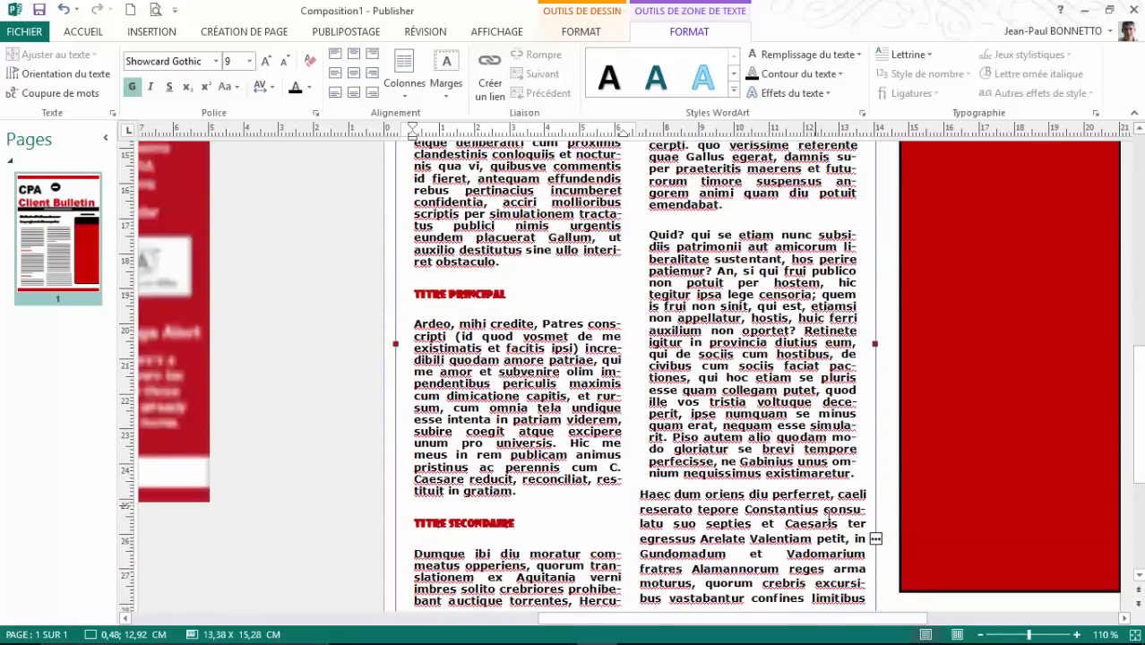
drag(869, 492, 856, 480)
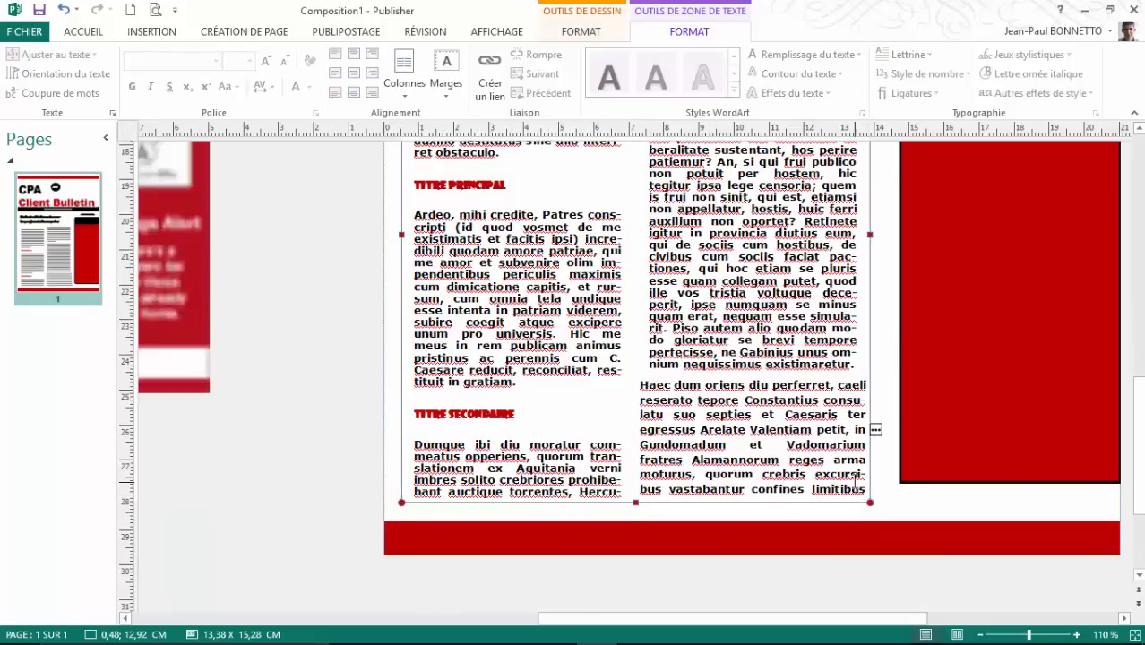
scroll(574, 305, up, 6)
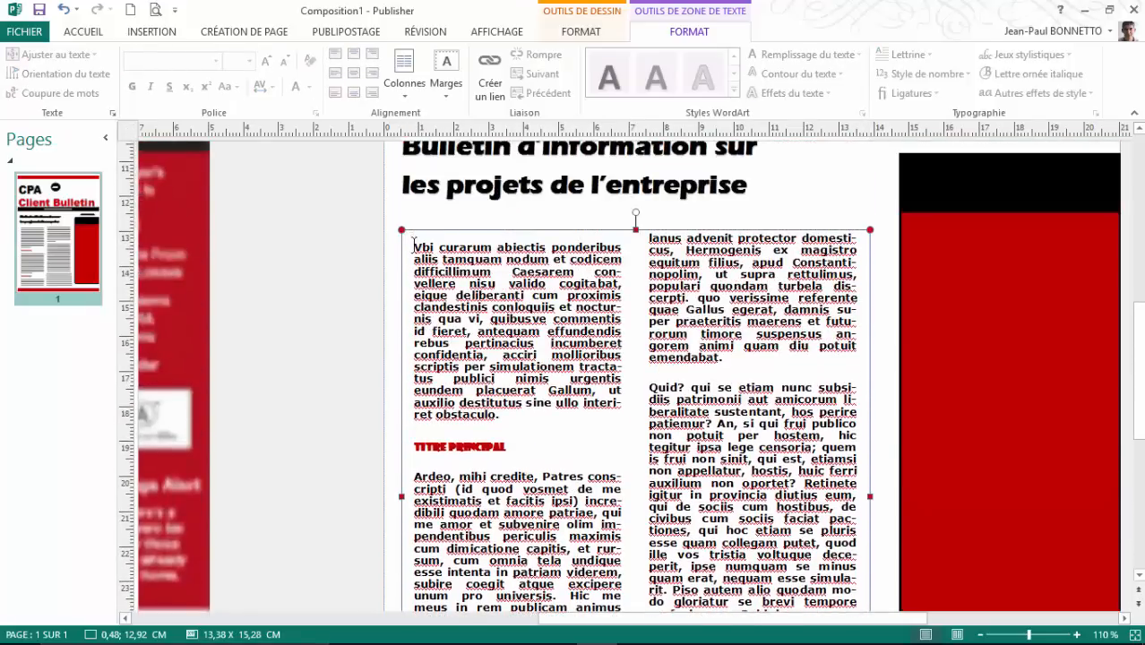
drag(413, 247, 868, 329)
click(284, 62)
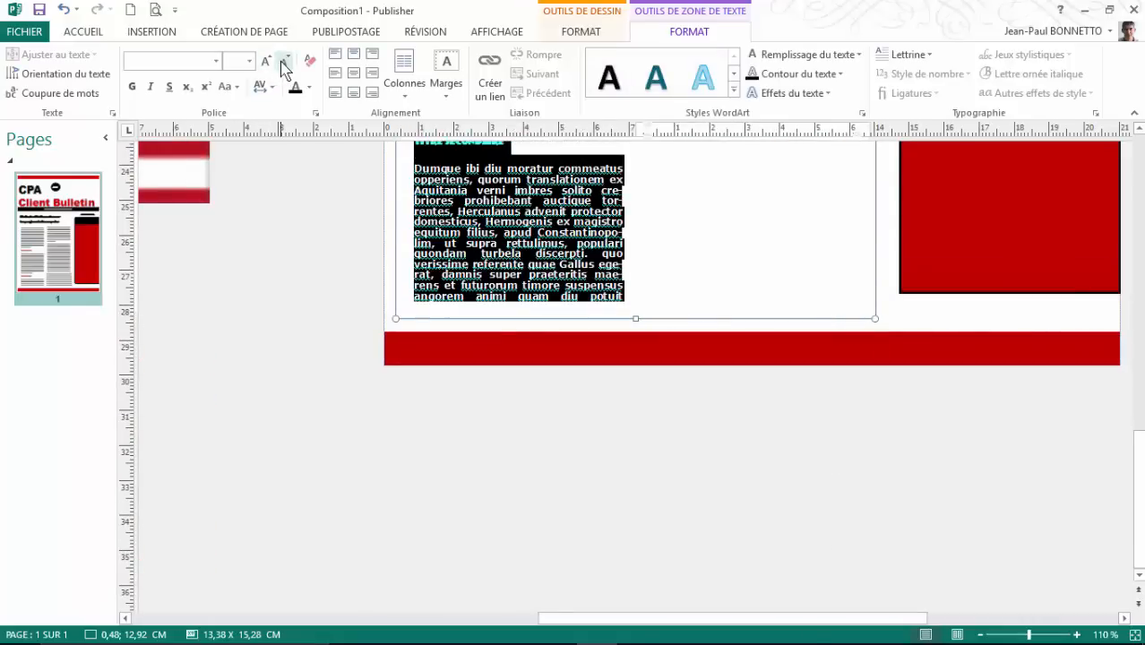
click(710, 238)
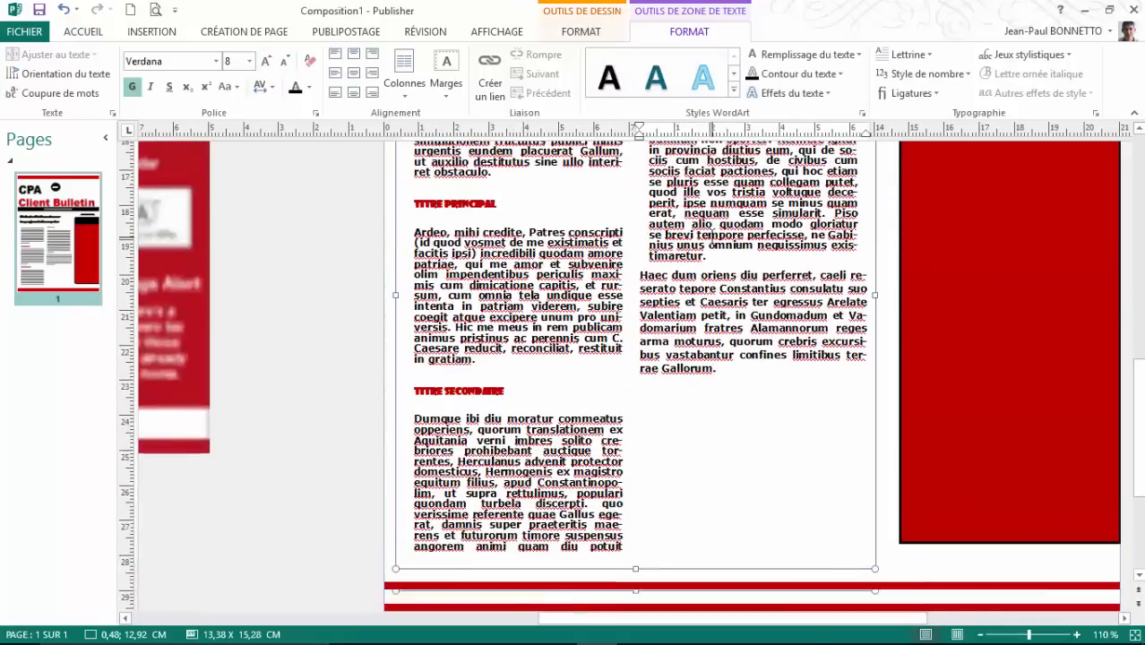
drag(825, 618, 638, 618)
scroll(758, 535, down, 8)
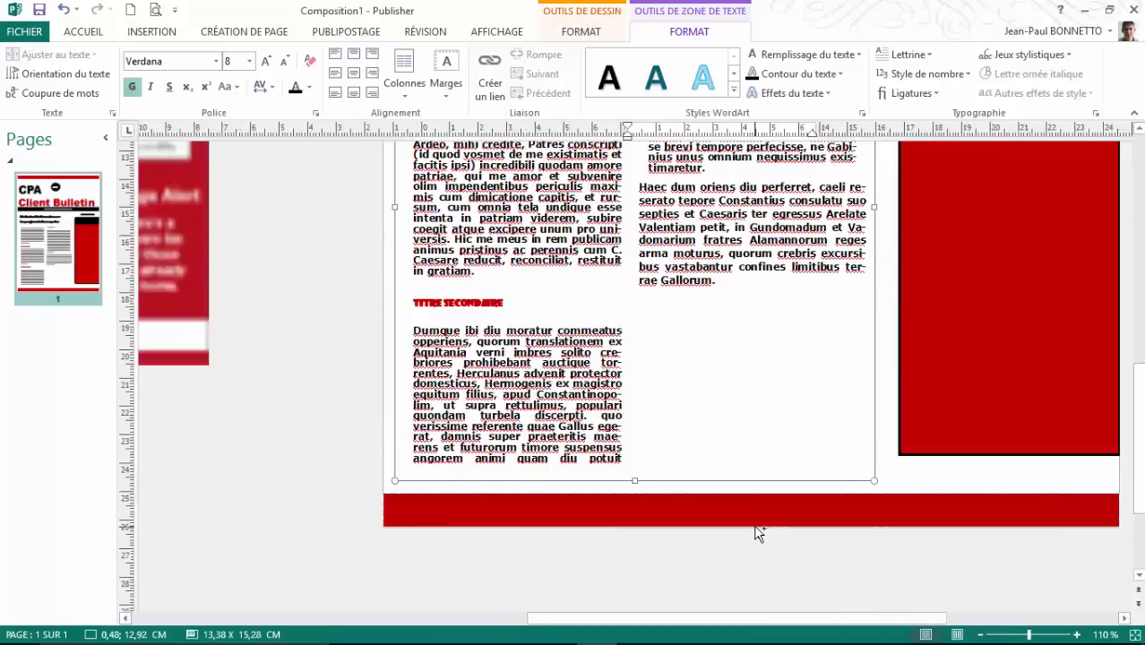
Search Bing images for "Immobilier" to illustrate the article.
scroll(757, 536, up, 4)
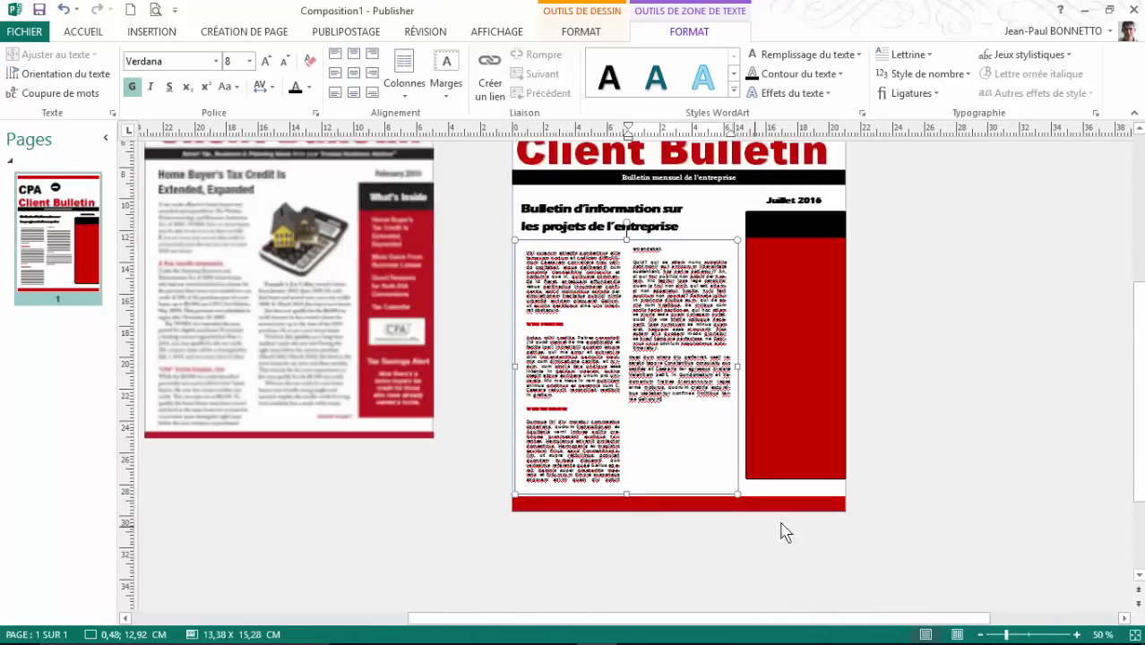
drag(1135, 437, 1135, 390)
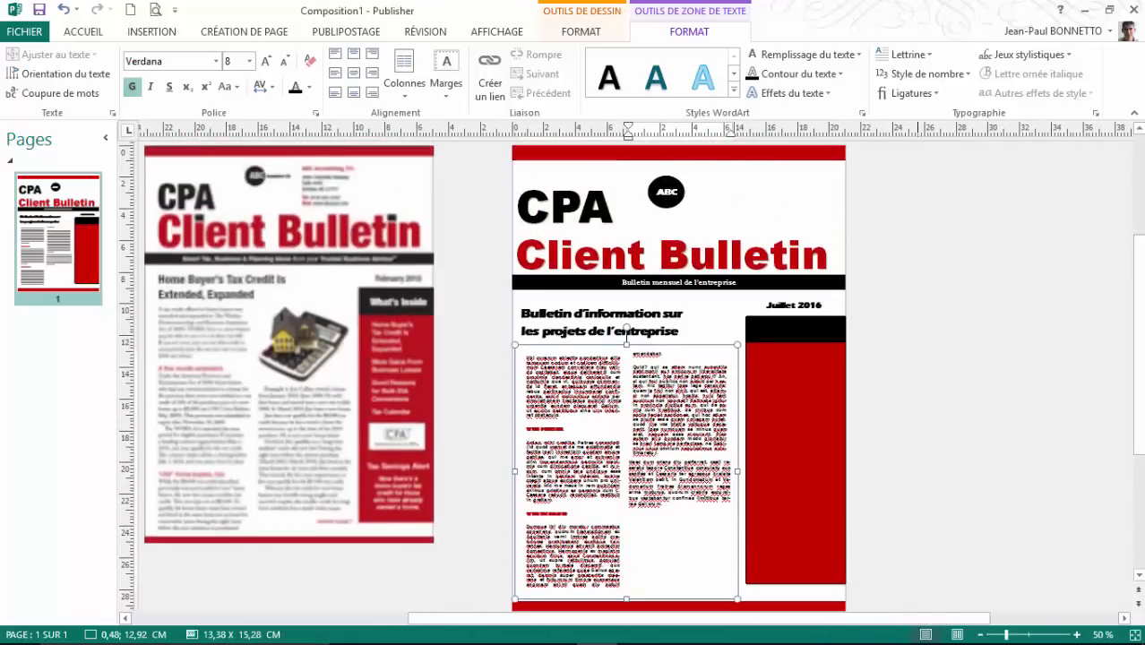
drag(851, 625, 792, 626)
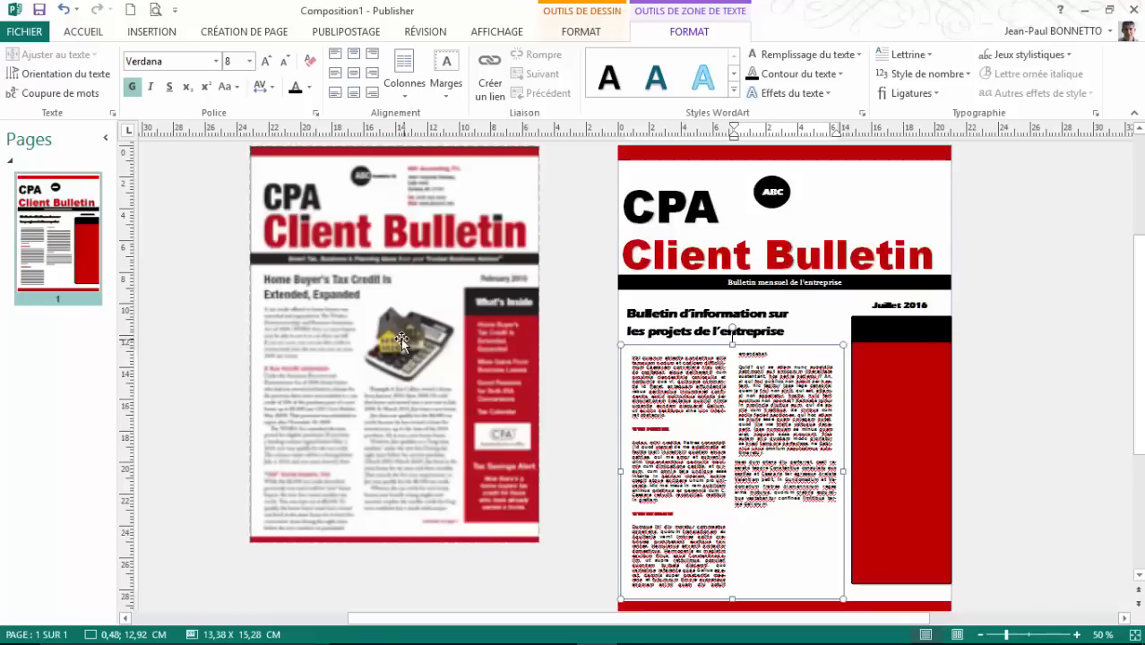
click(157, 34)
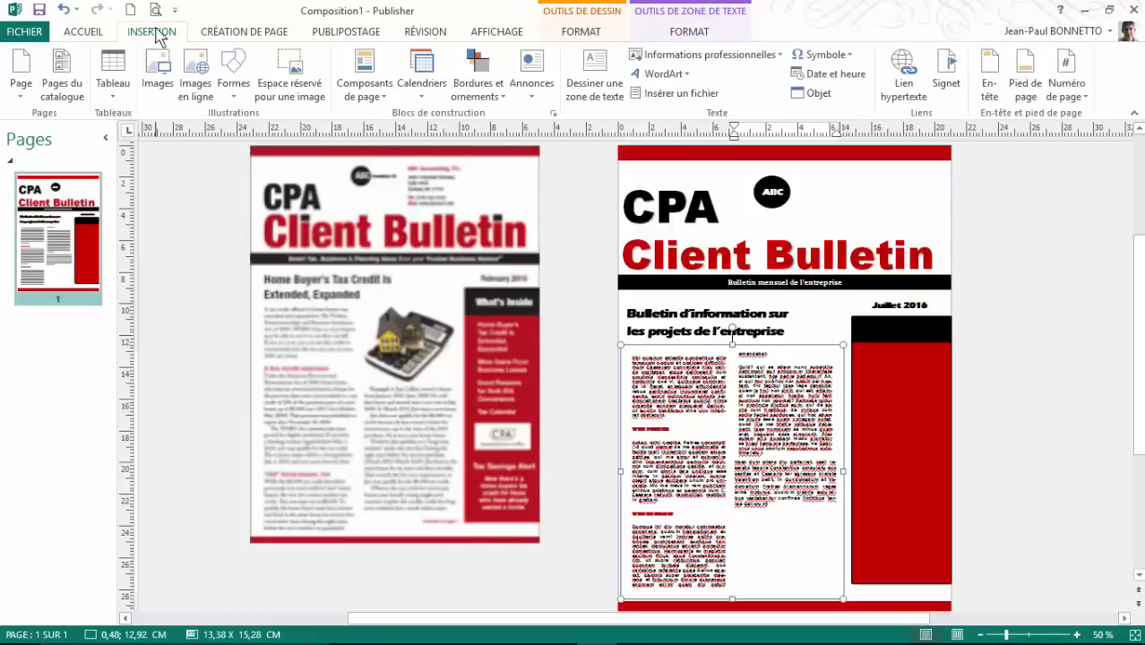
click(198, 94)
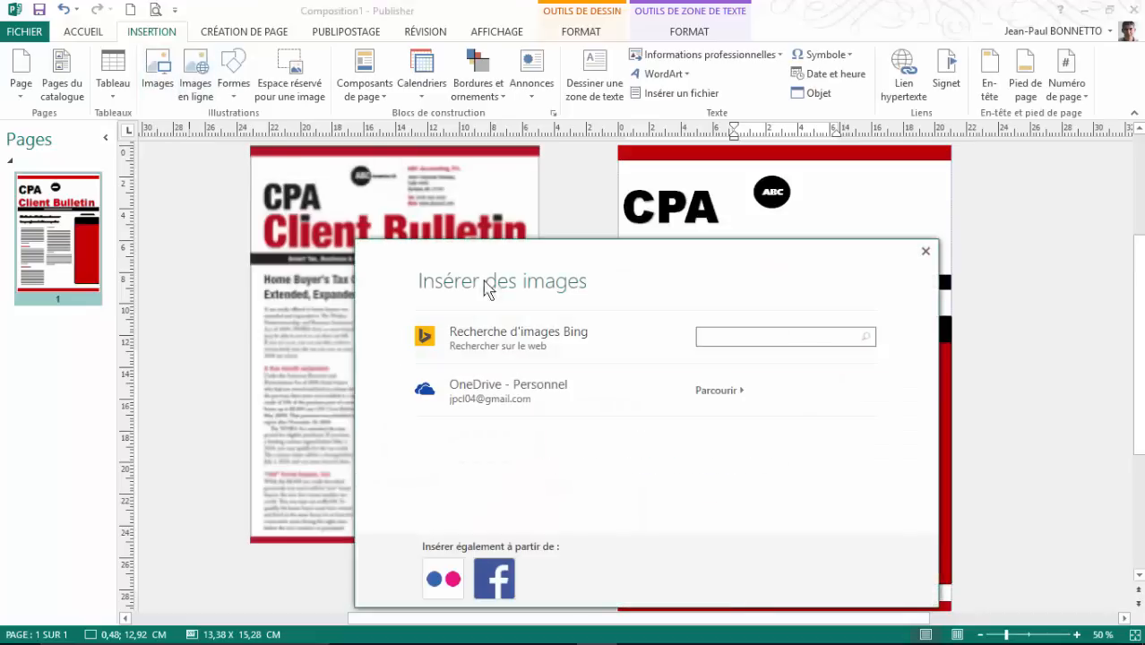
drag(600, 260, 596, 173)
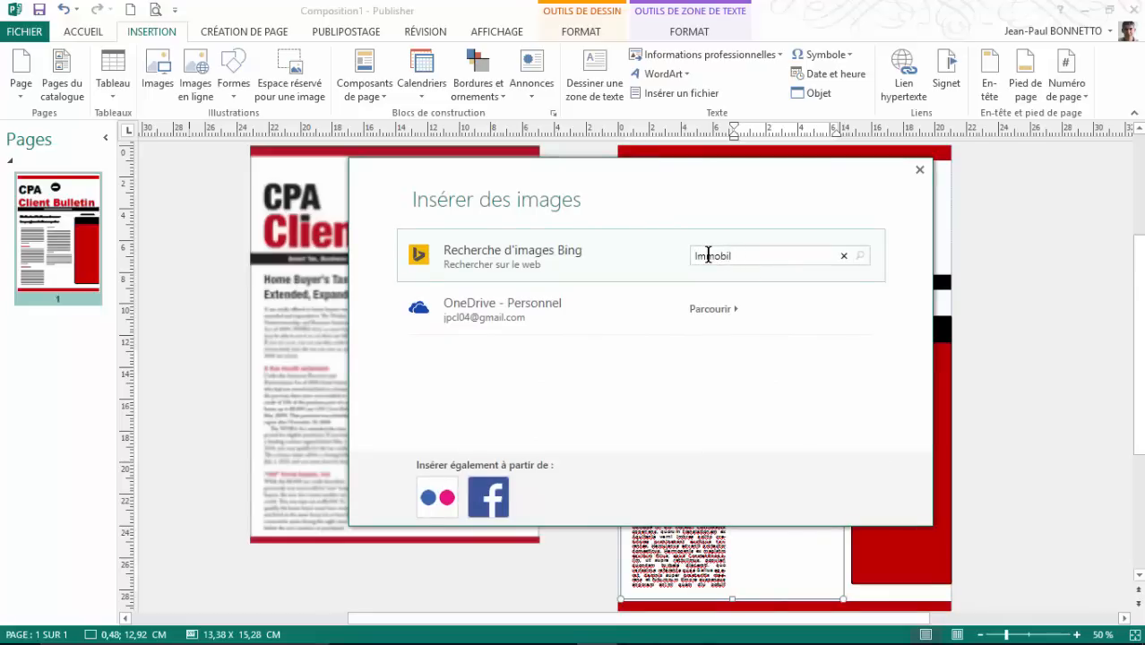
key(Return)
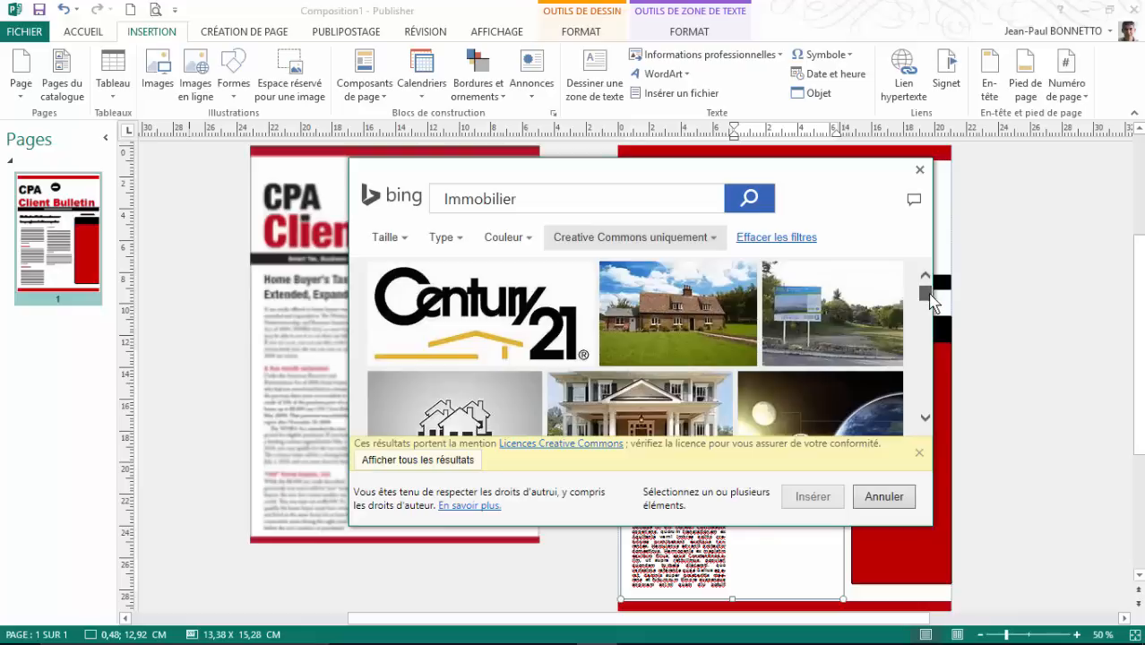
Insert the picture of the house made of dollar notes from the Bing results.
drag(929, 294, 935, 312)
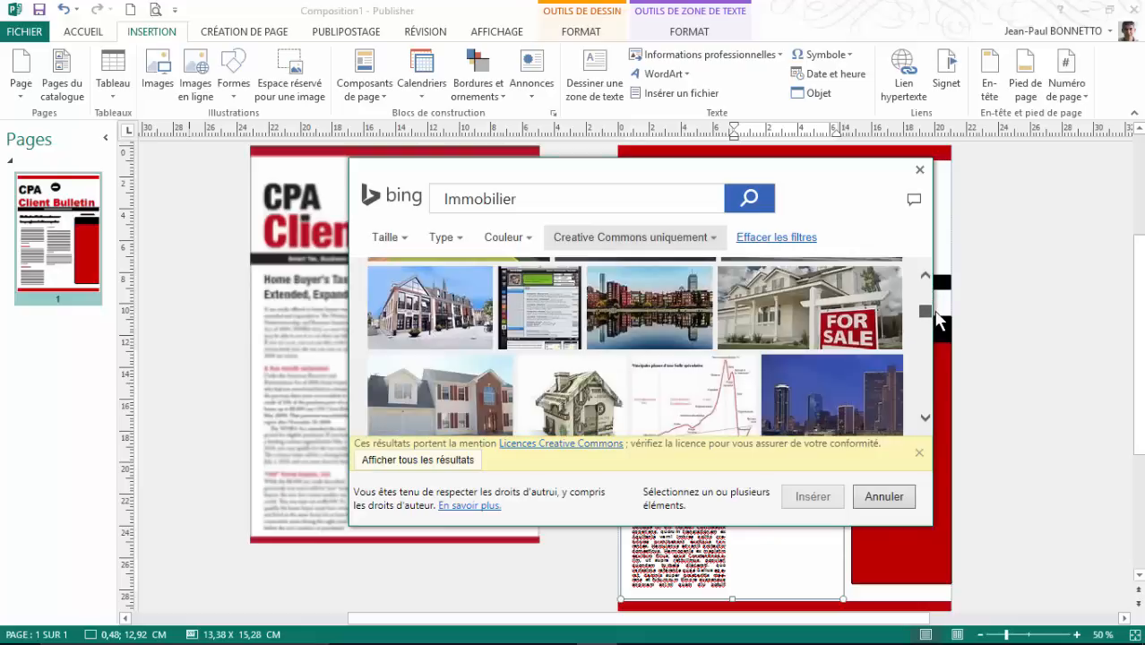
click(605, 399)
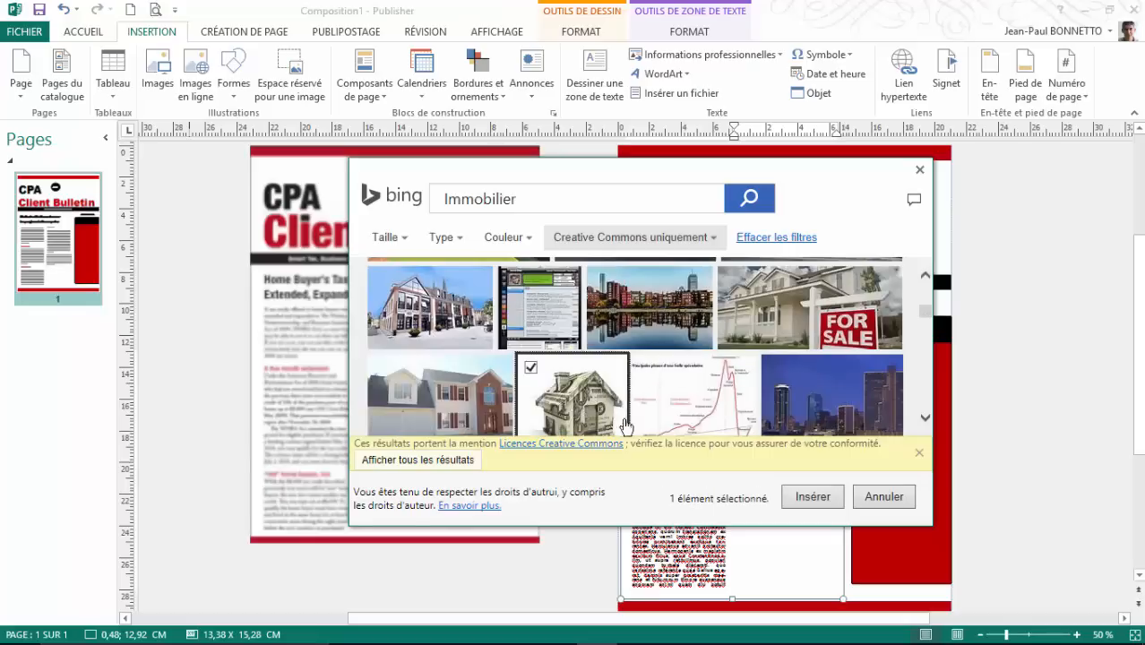
click(609, 400)
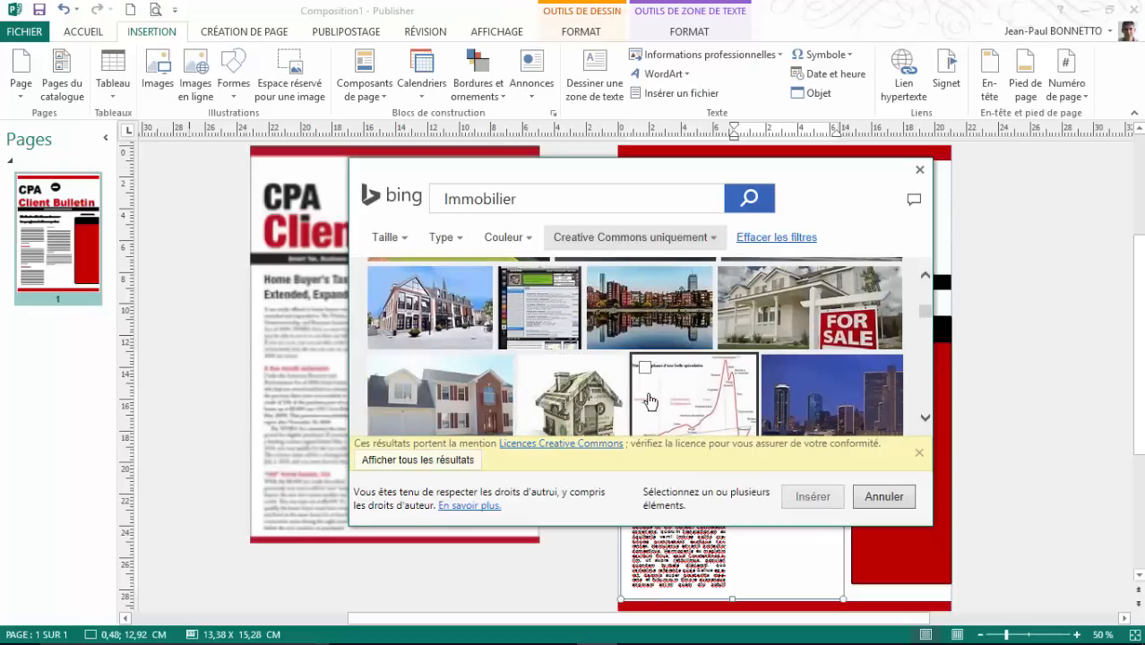
click(529, 374)
click(811, 498)
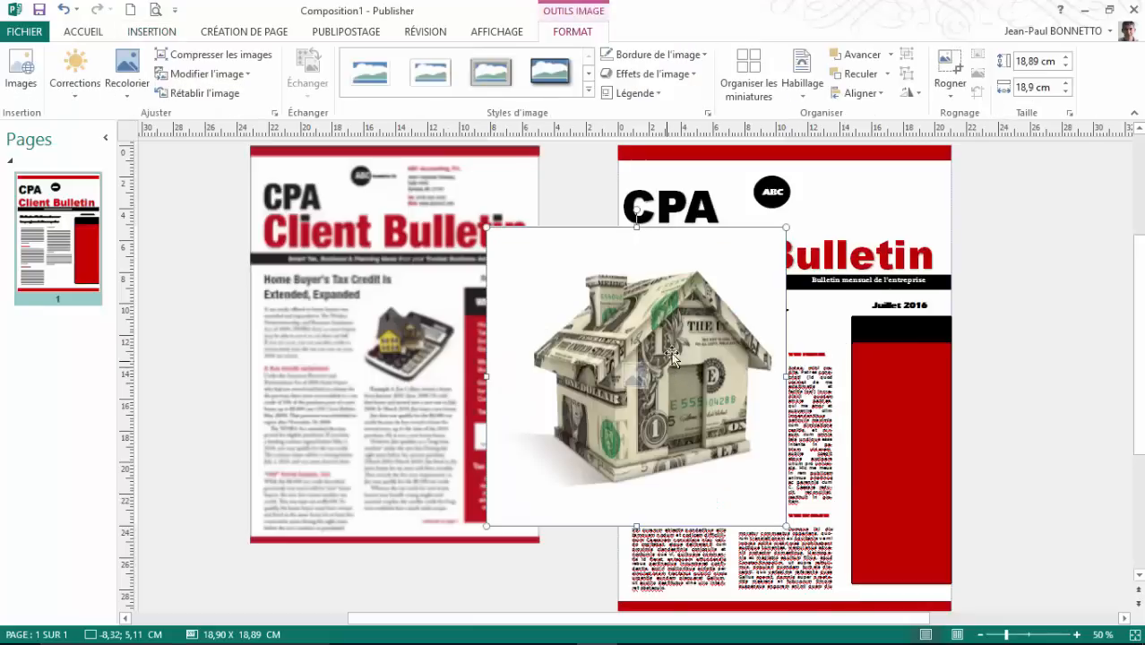
Shrink the dollar-note house picture to about 5.69 × 5.68 cm and place it at the head of the article's second column.
drag(785, 228, 647, 365)
drag(555, 426, 764, 354)
drag(828, 328, 764, 397)
drag(714, 450, 775, 401)
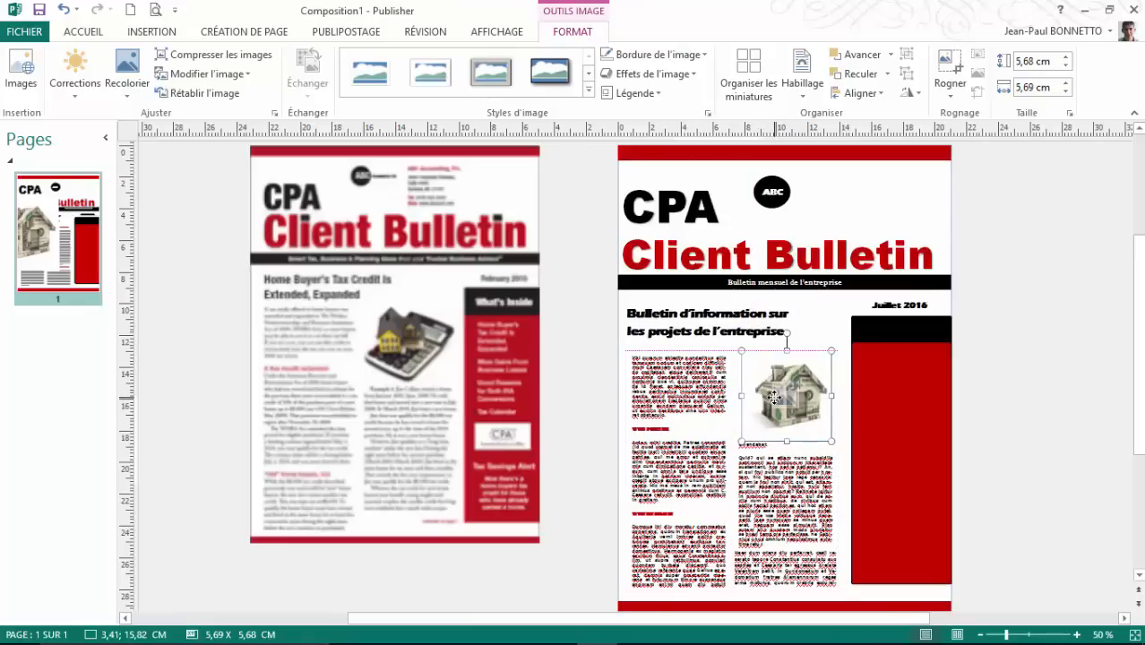
Set the house picture's text wrapping to Rapproché (tight).
scroll(772, 488, down, 3)
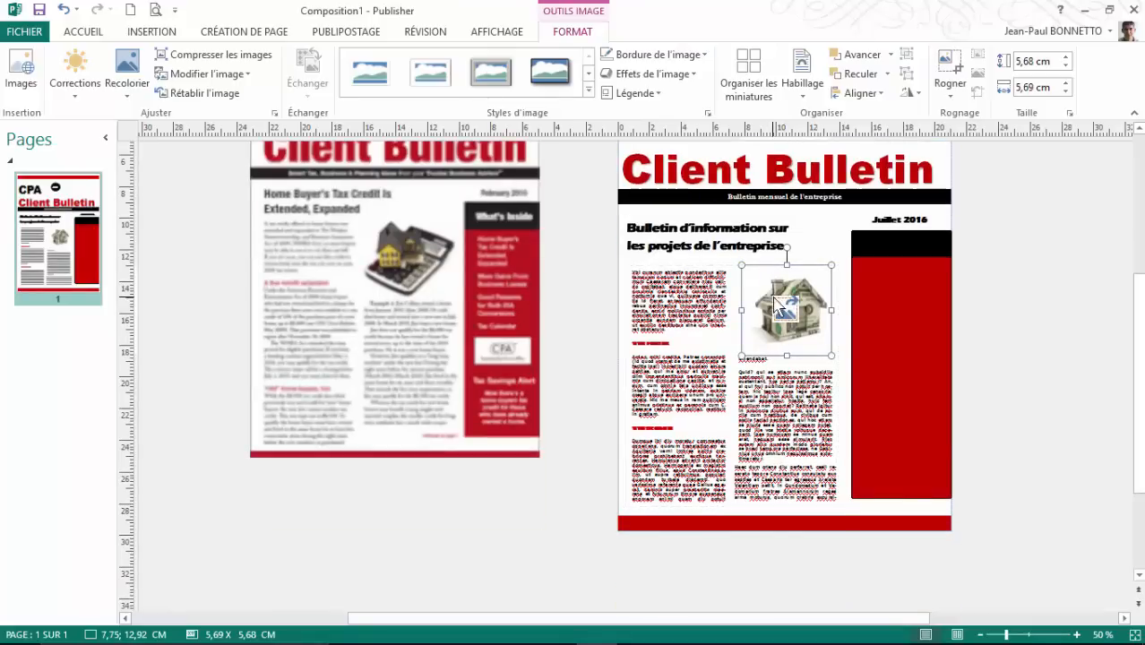
click(800, 86)
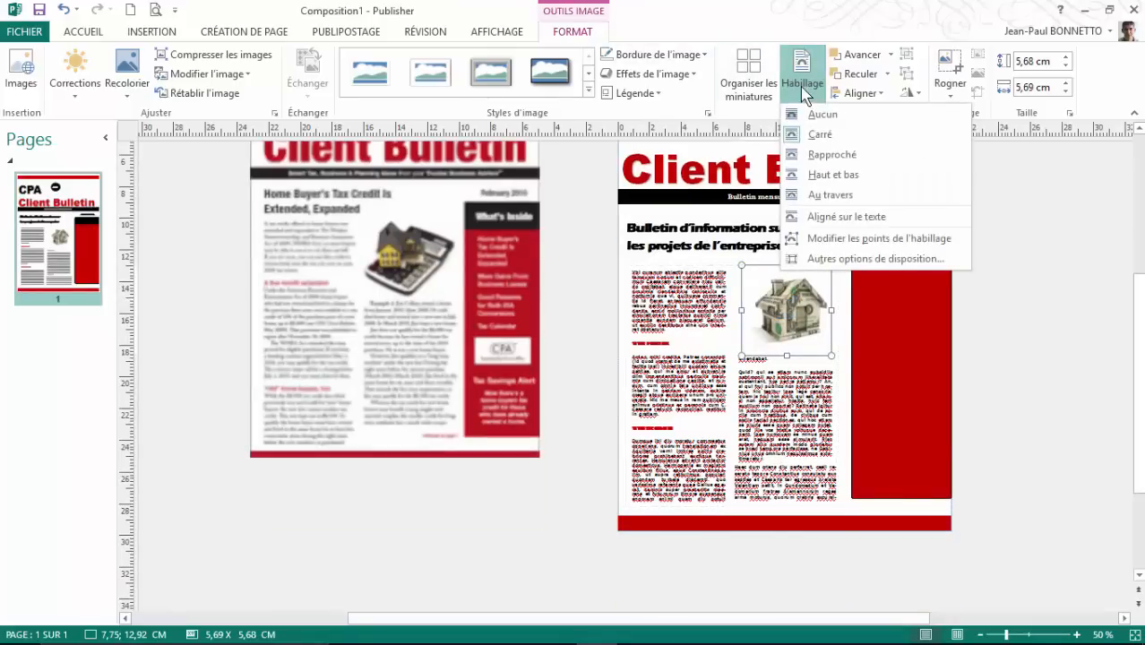
click(820, 155)
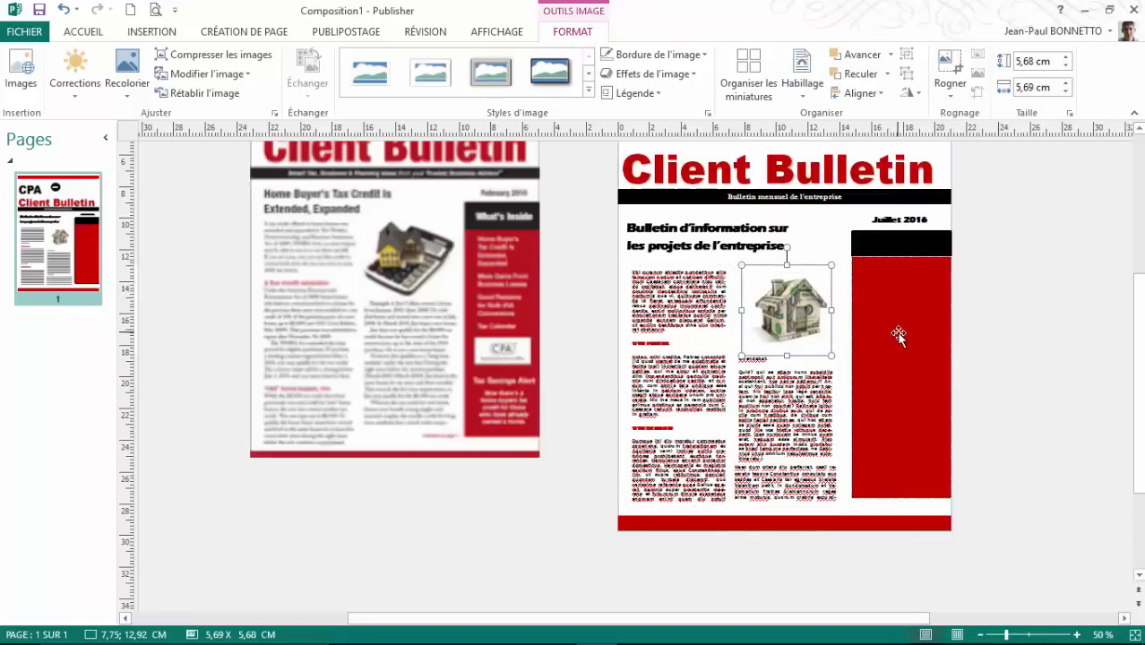
Enter "Les NEWS" in the black header box above the red side panel and select that text.
click(876, 361)
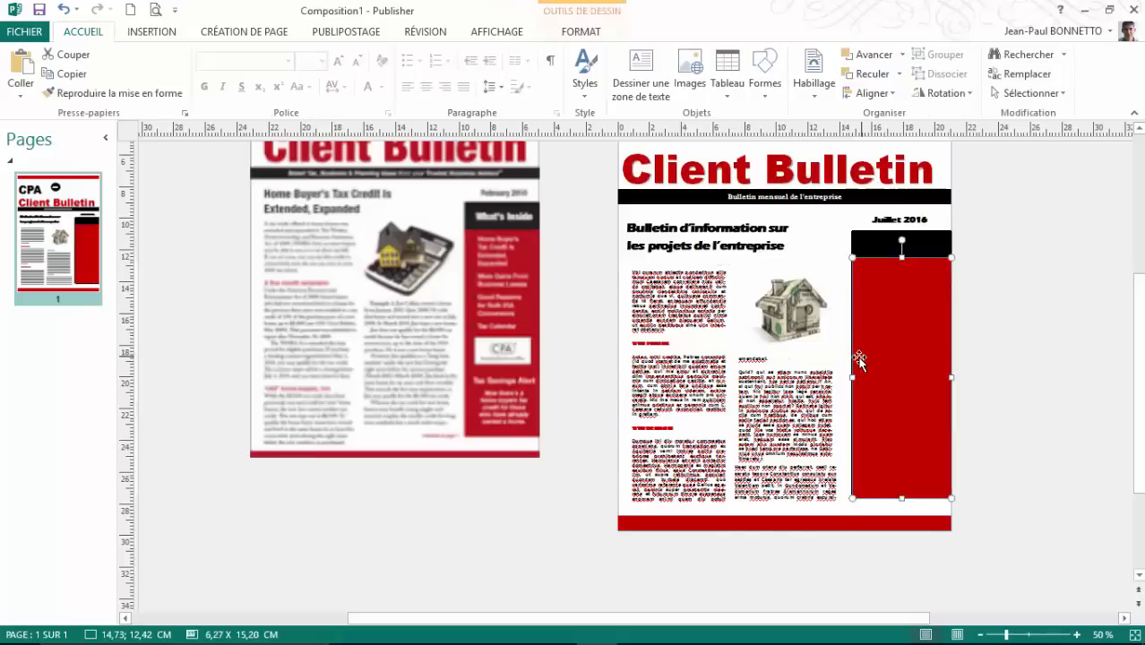
drag(865, 258, 865, 231)
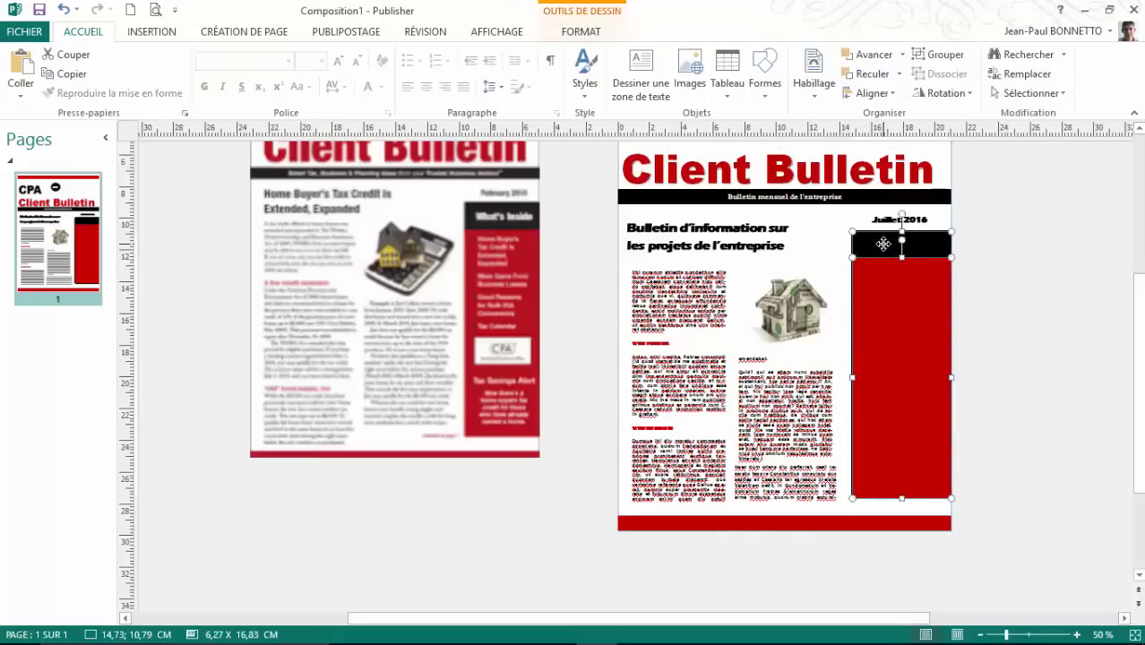
click(732, 285)
click(888, 244)
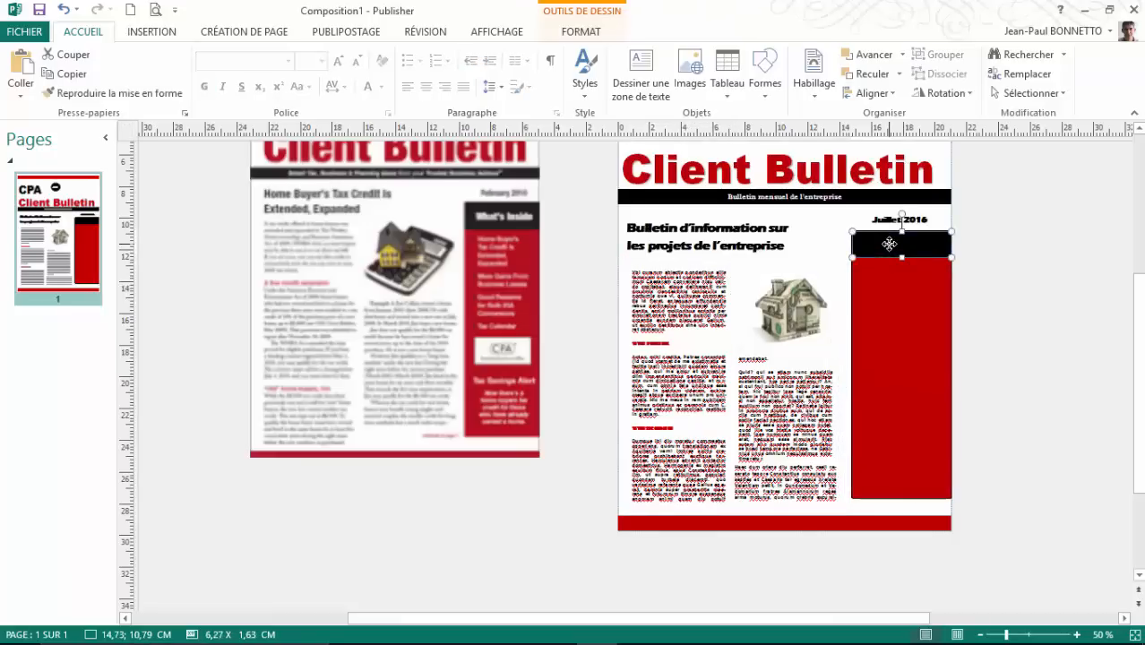
click(889, 244)
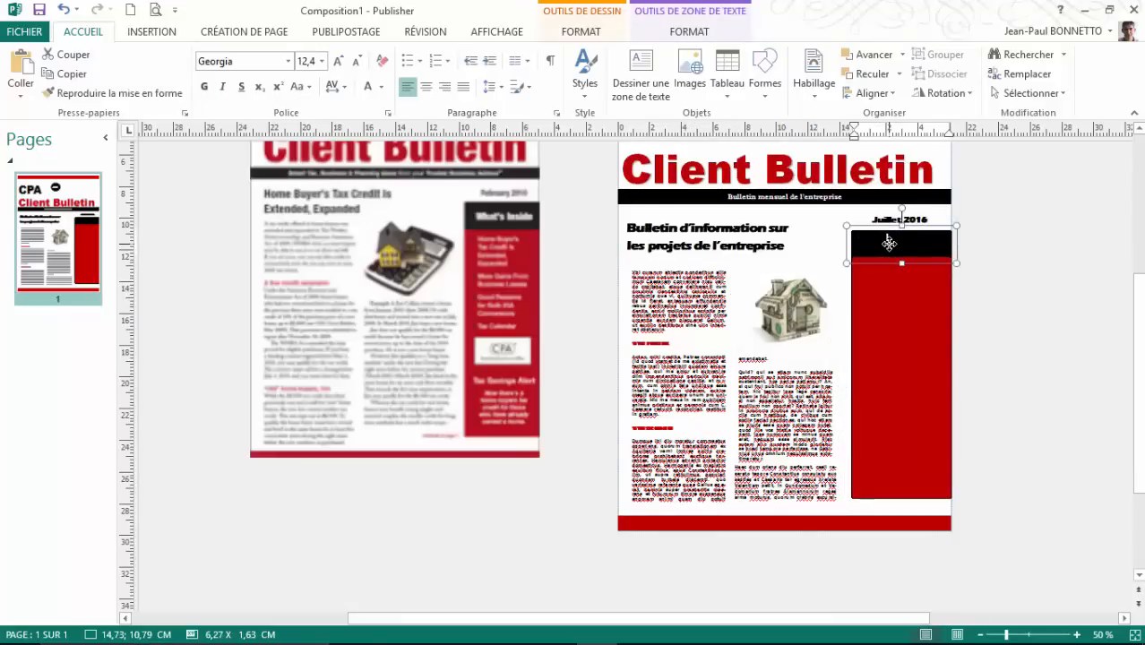
drag(908, 242, 805, 245)
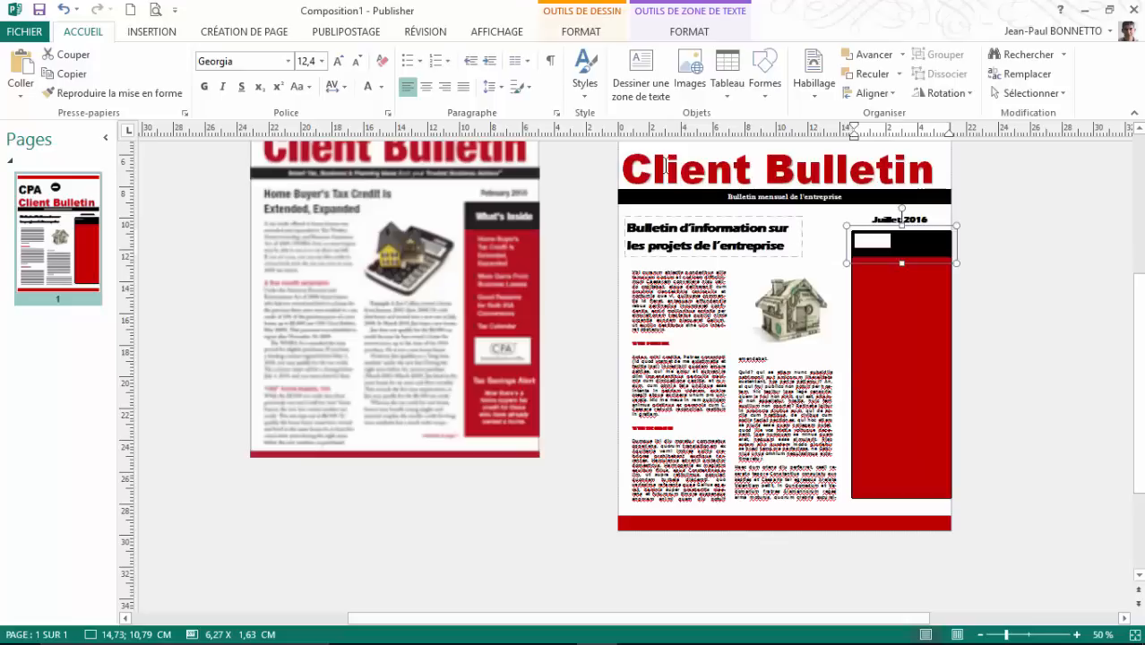
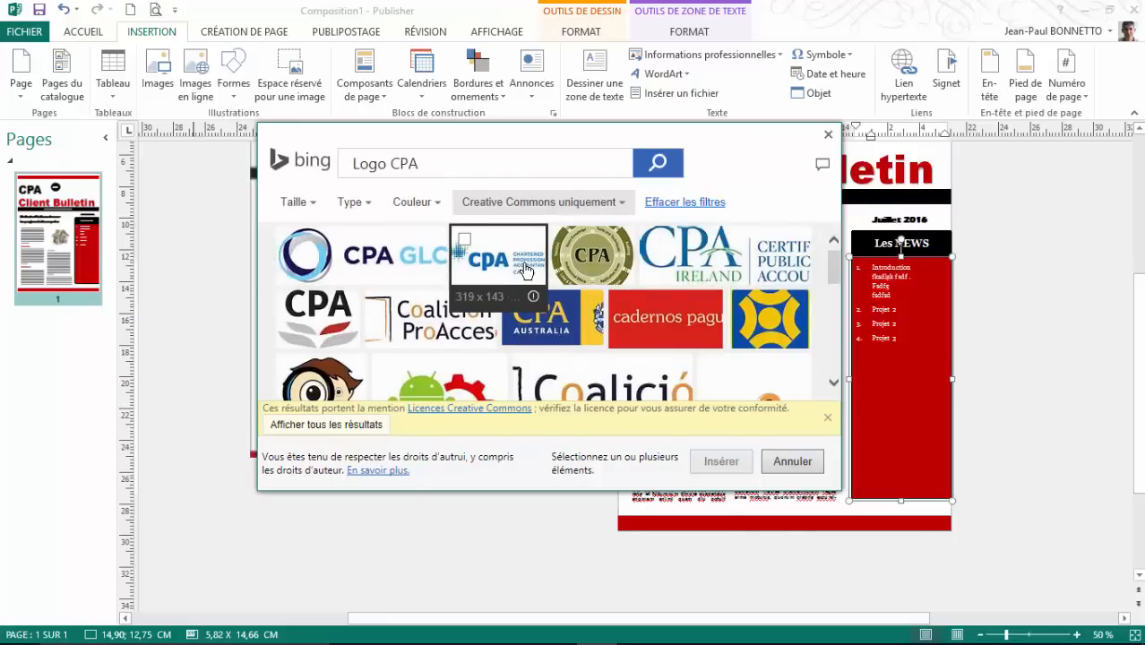
Insert the CPA logo with grey and red leaves, shrink it to about 4.72 cm square and place it beneath the side-panel list.
scroll(526, 272, down, 1)
click(307, 271)
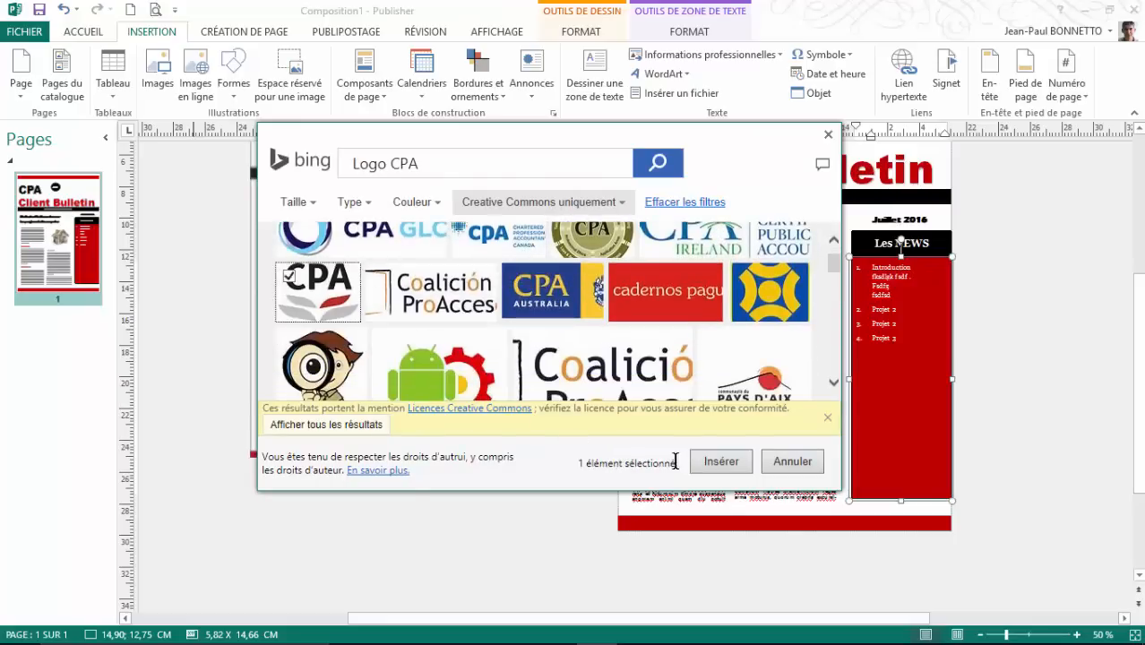
click(721, 461)
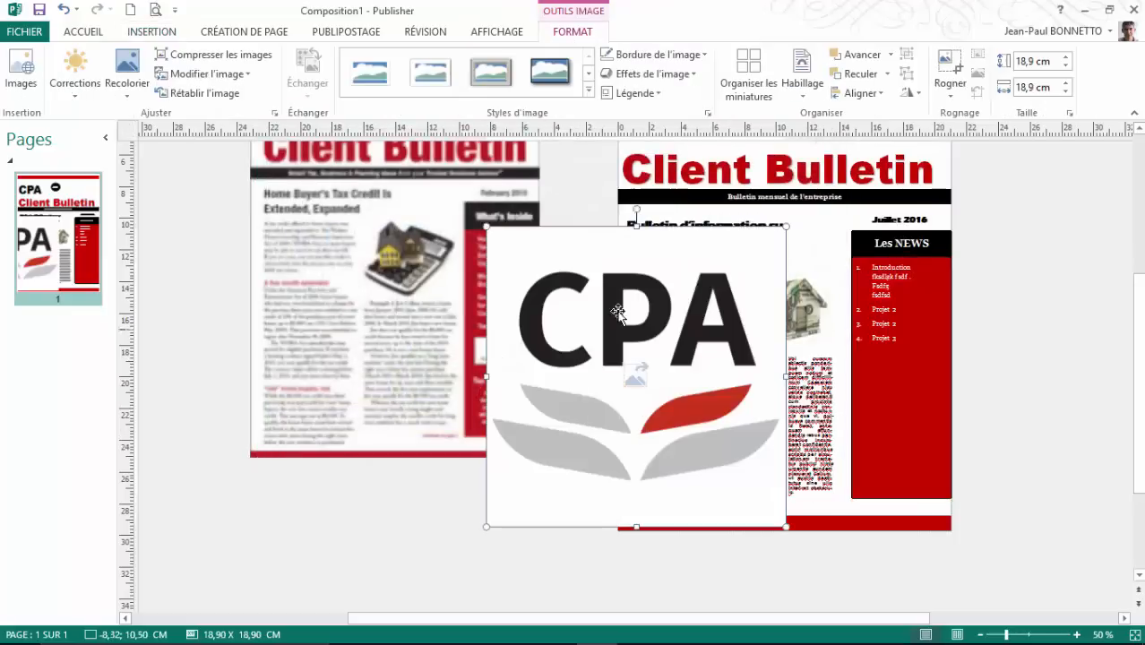
drag(786, 229, 907, 367)
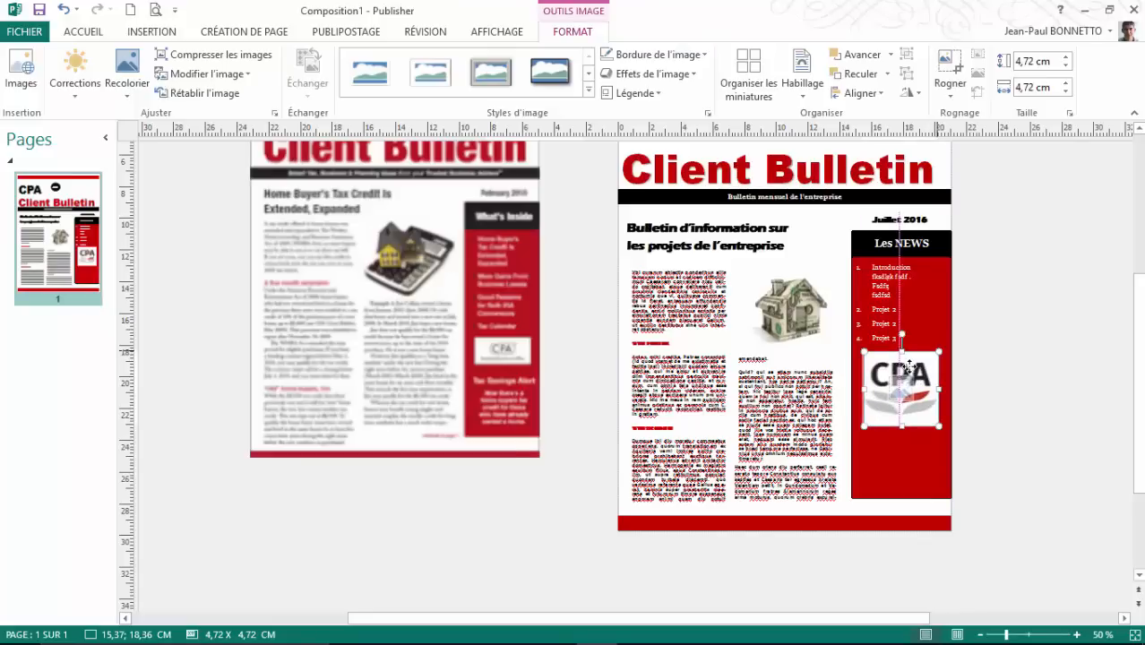
drag(908, 367, 913, 377)
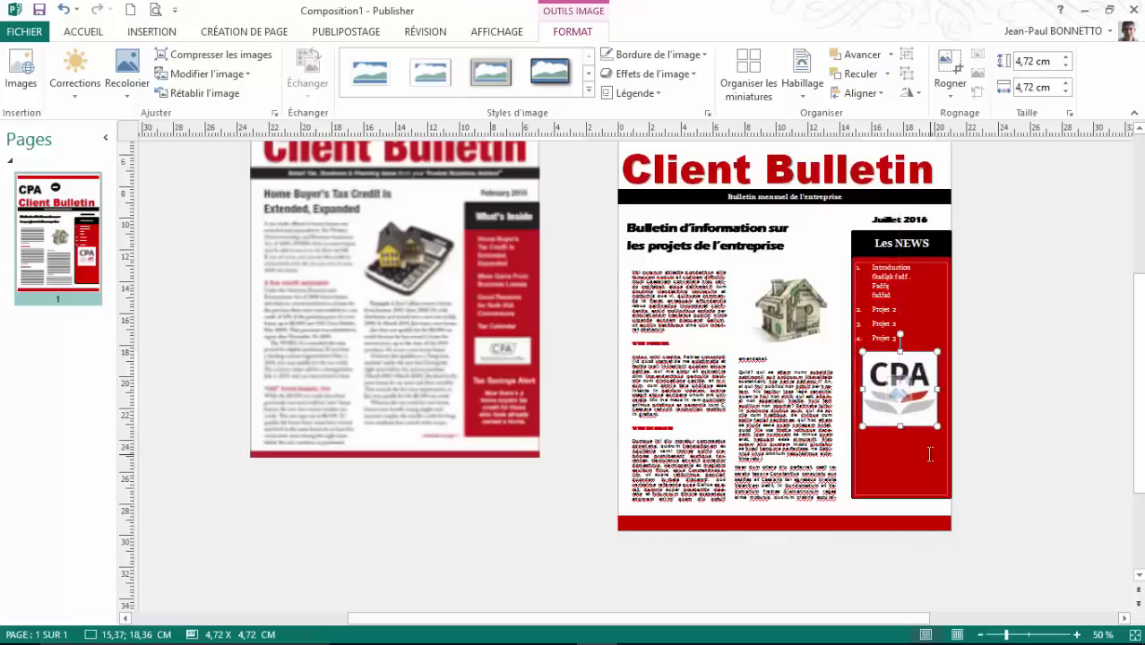
click(892, 467)
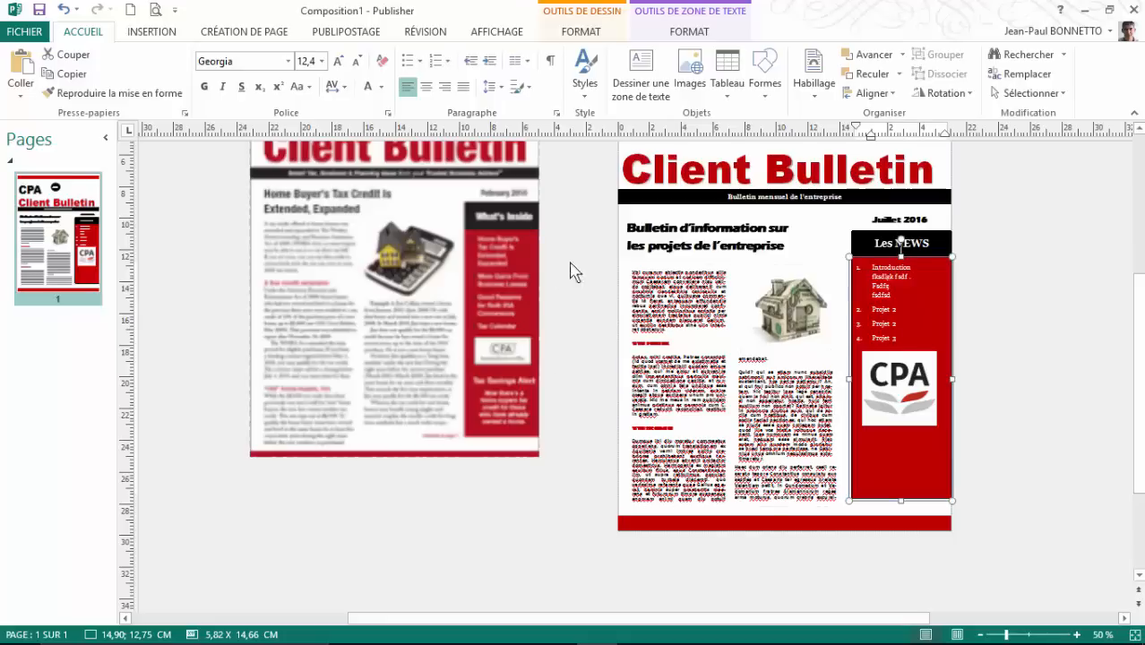
click(964, 533)
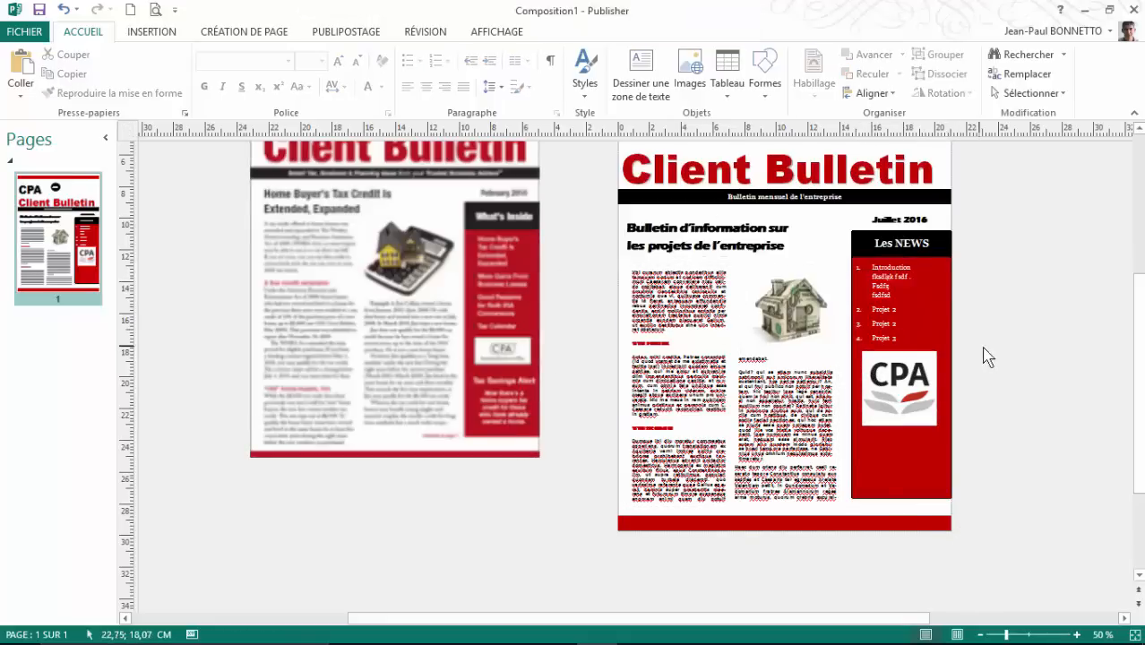
Group all the objects on the bulletin page into a single object.
scroll(1026, 357, up, 2)
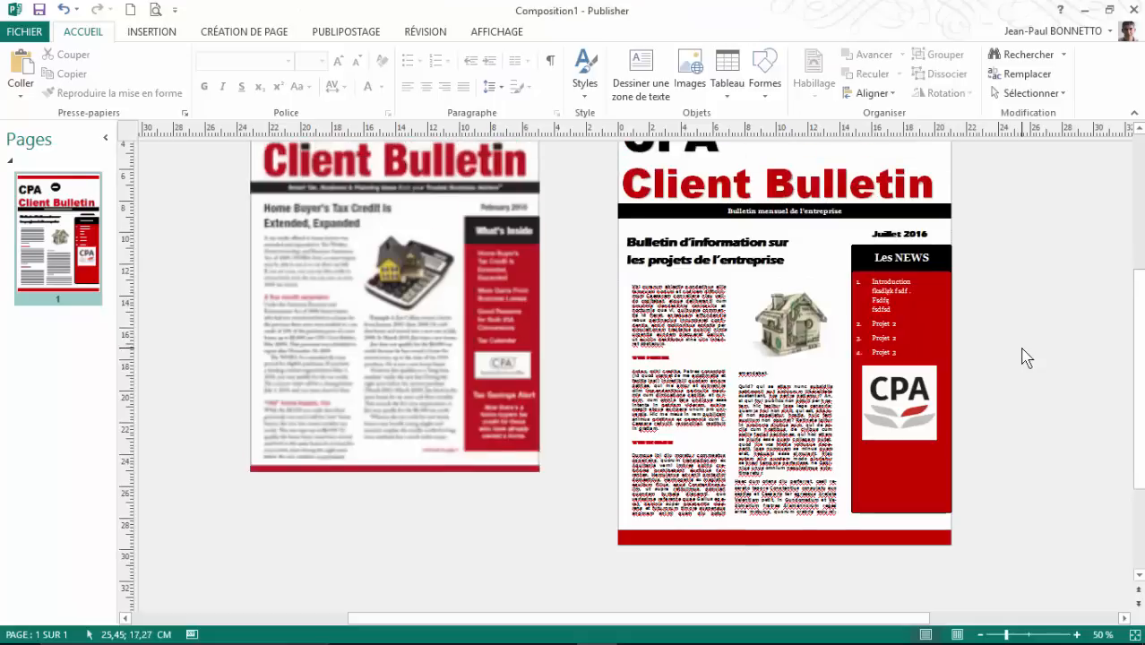
scroll(1026, 357, up, 3)
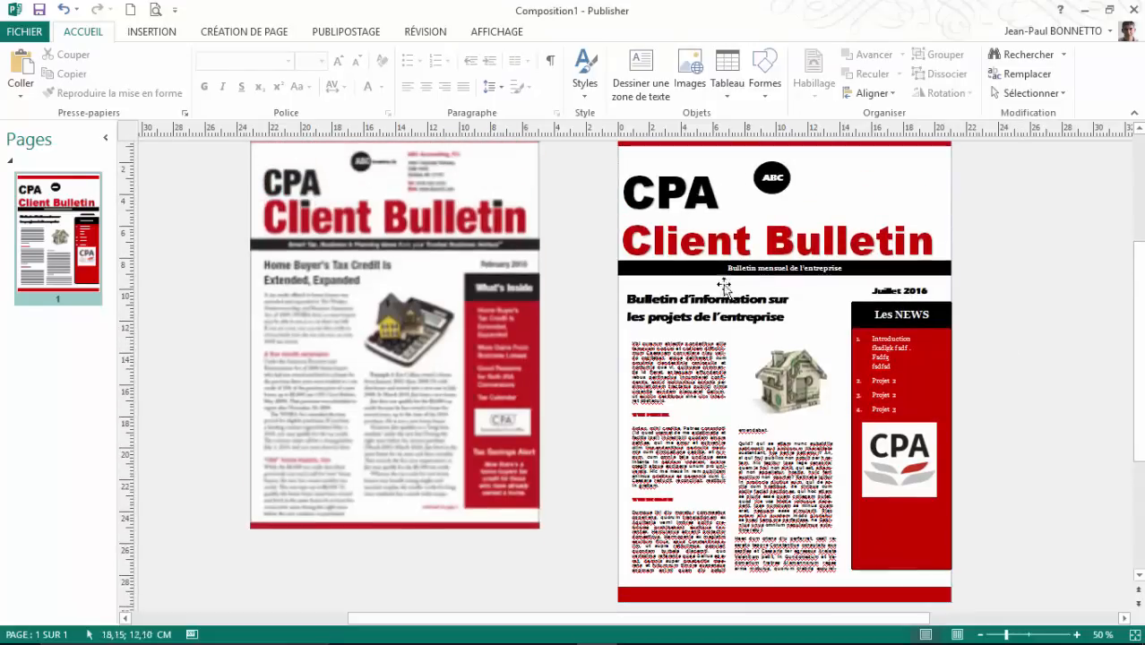
scroll(618, 164, up, 2)
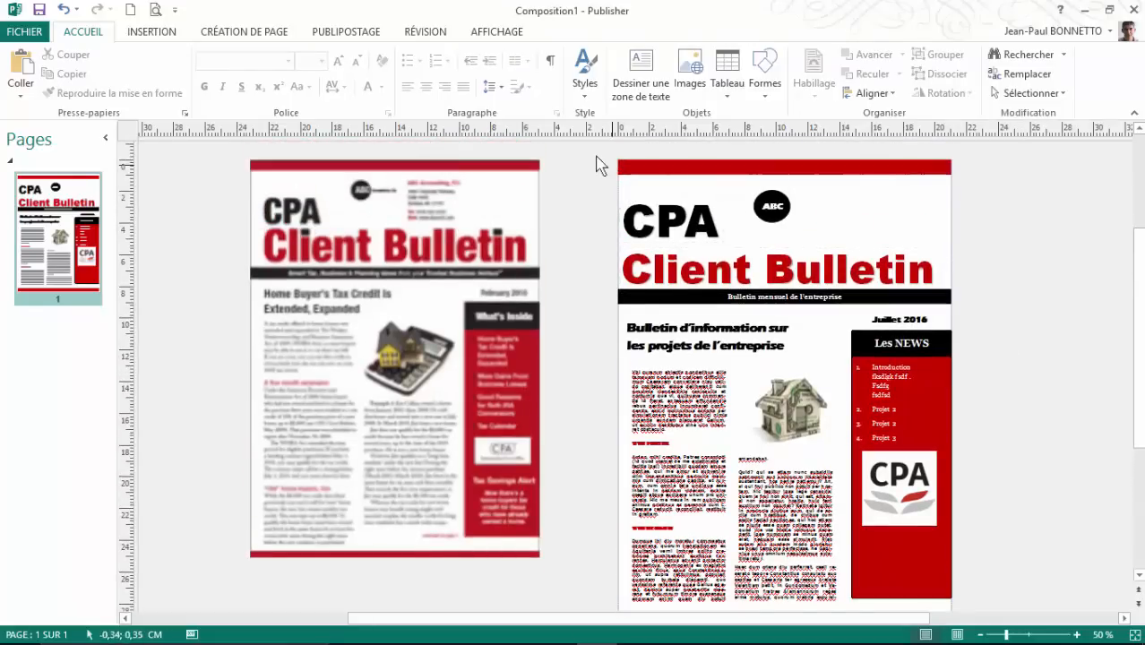
mouse_move(706, 161)
mouse_down()
mouse_move(960, 429)
mouse_move(968, 598)
mouse_move(954, 368)
mouse_move(968, 397)
mouse_up()
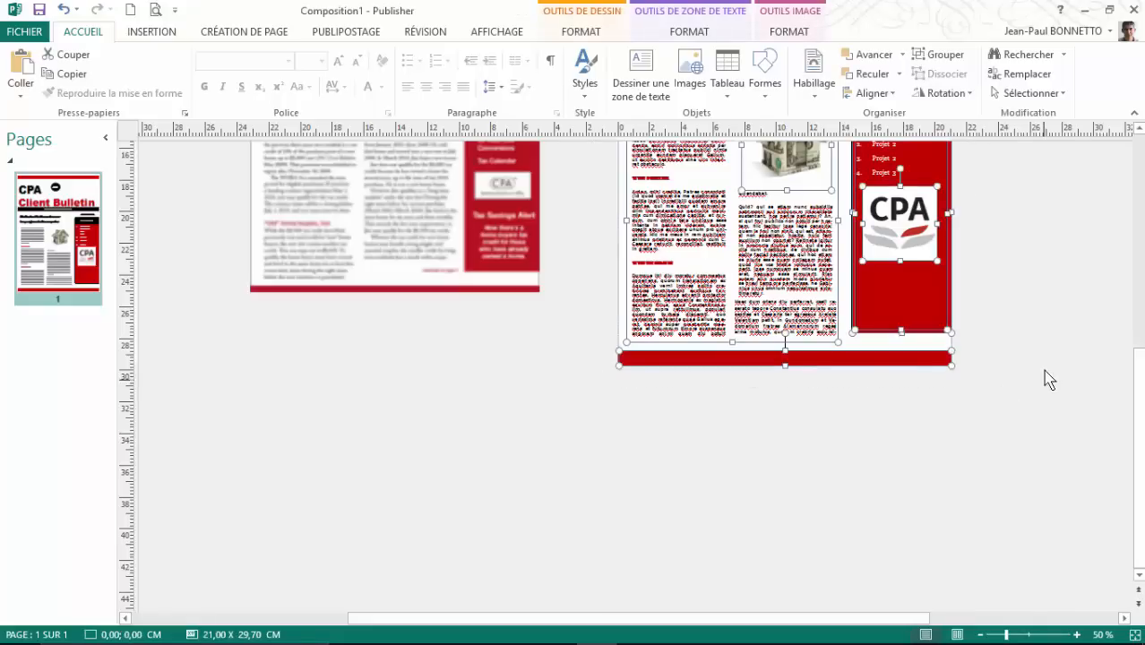
scroll(785, 356, up, 5)
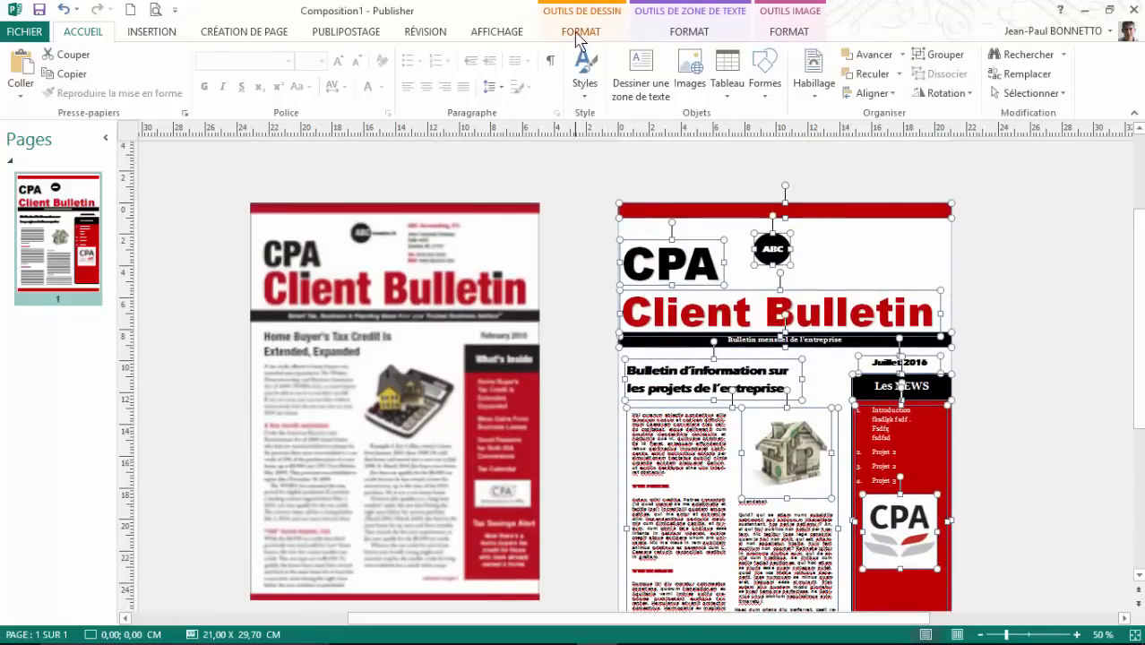
click(577, 34)
click(785, 81)
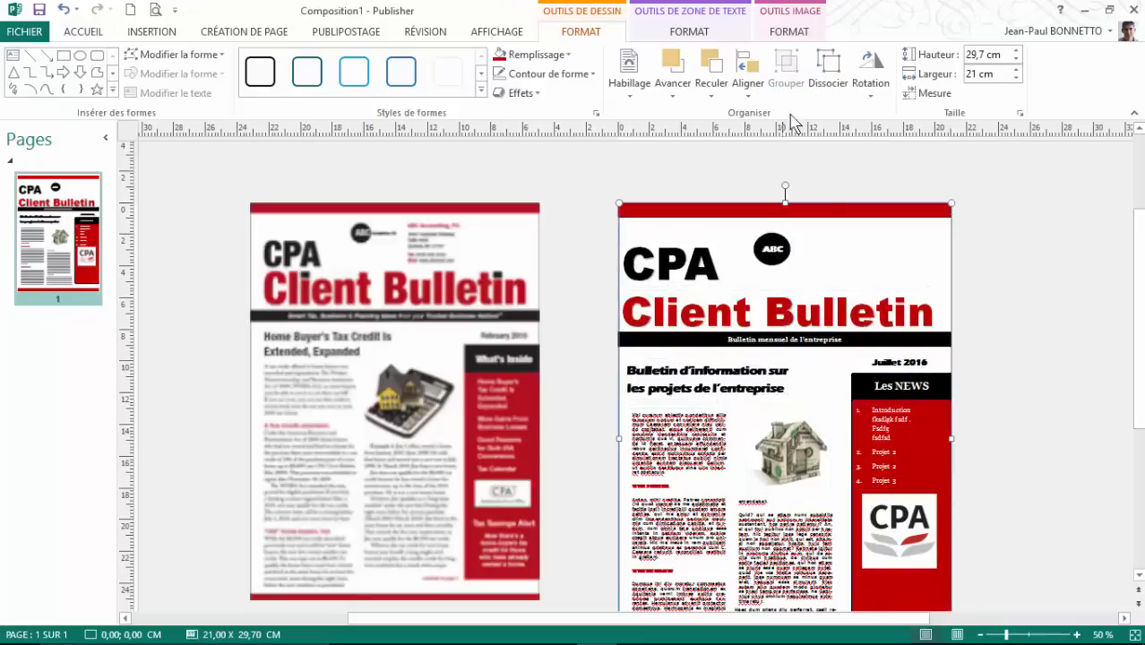
click(1028, 311)
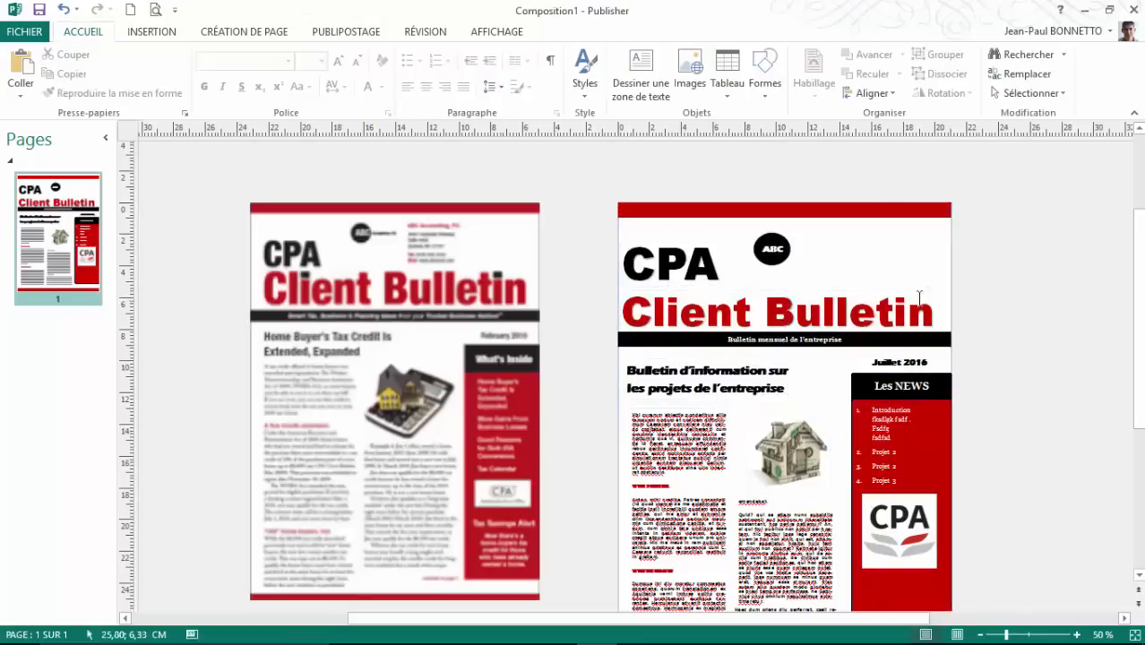
click(875, 311)
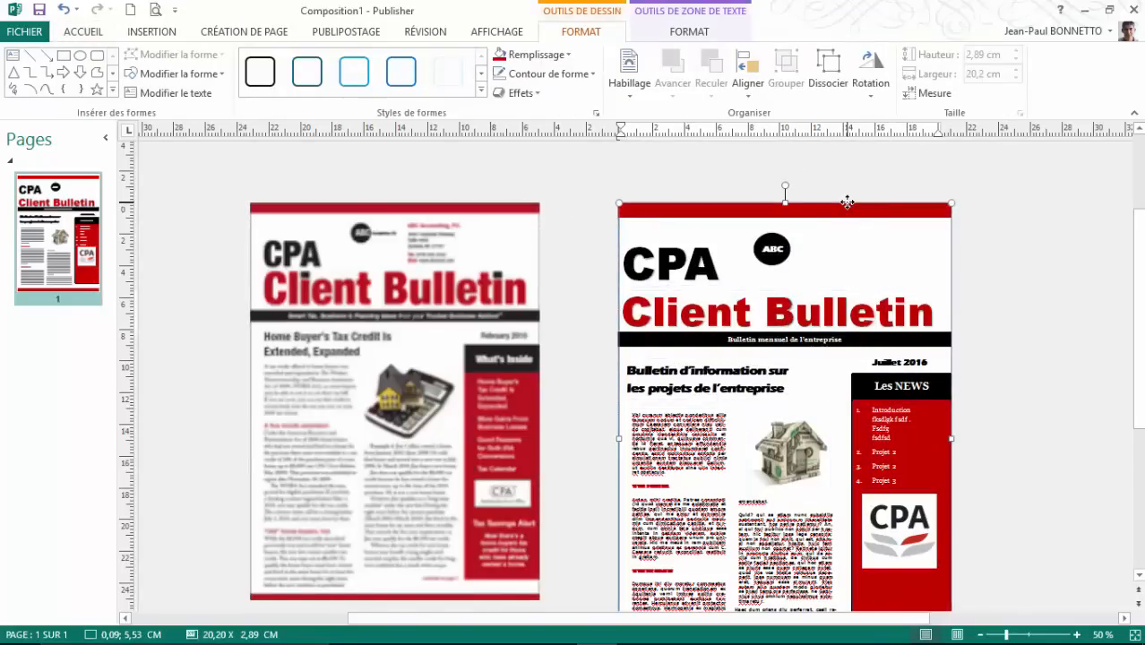
Shift the grouped bulletin sideways as one object and bring it back flush with the page edges.
drag(847, 202, 837, 203)
scroll(999, 281, down, 3)
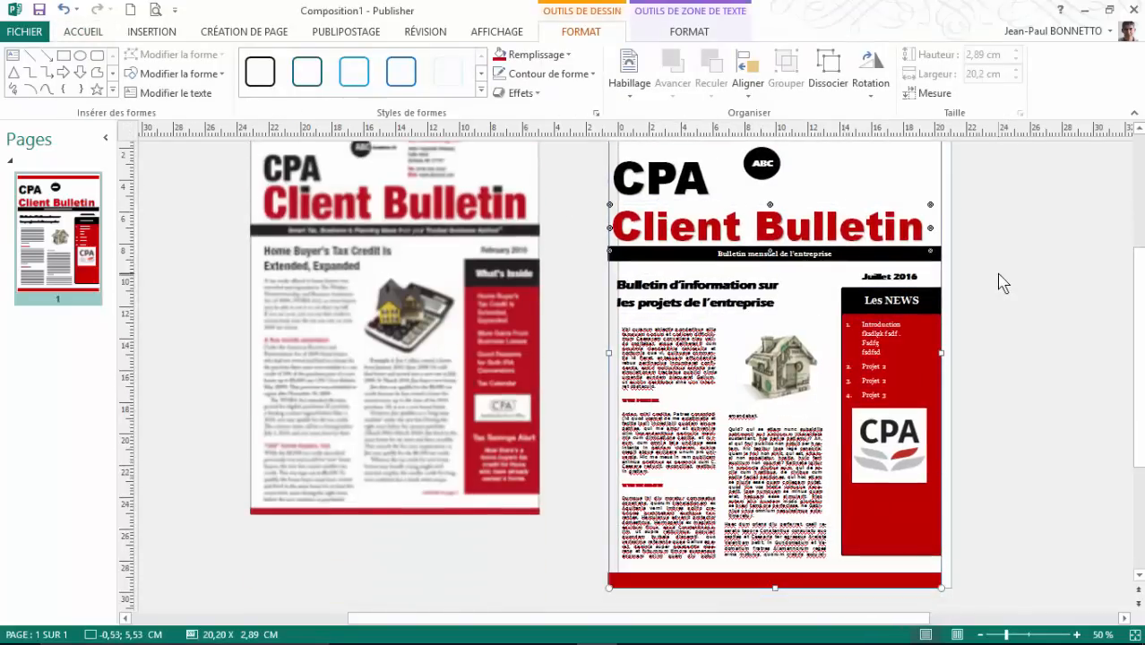
click(986, 322)
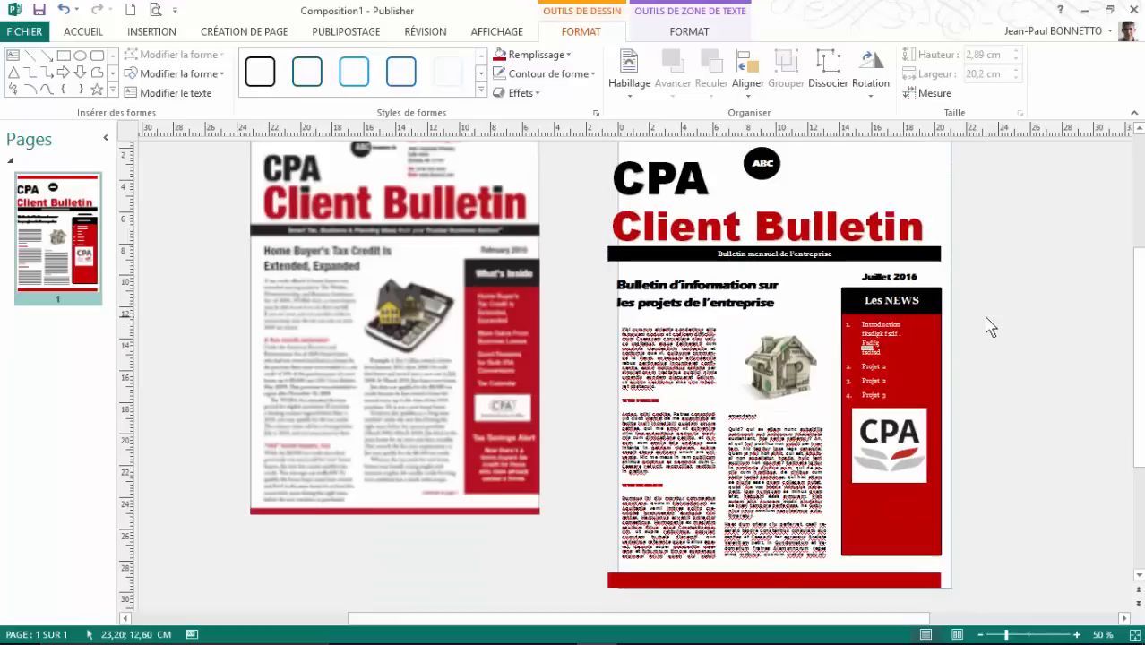
click(762, 275)
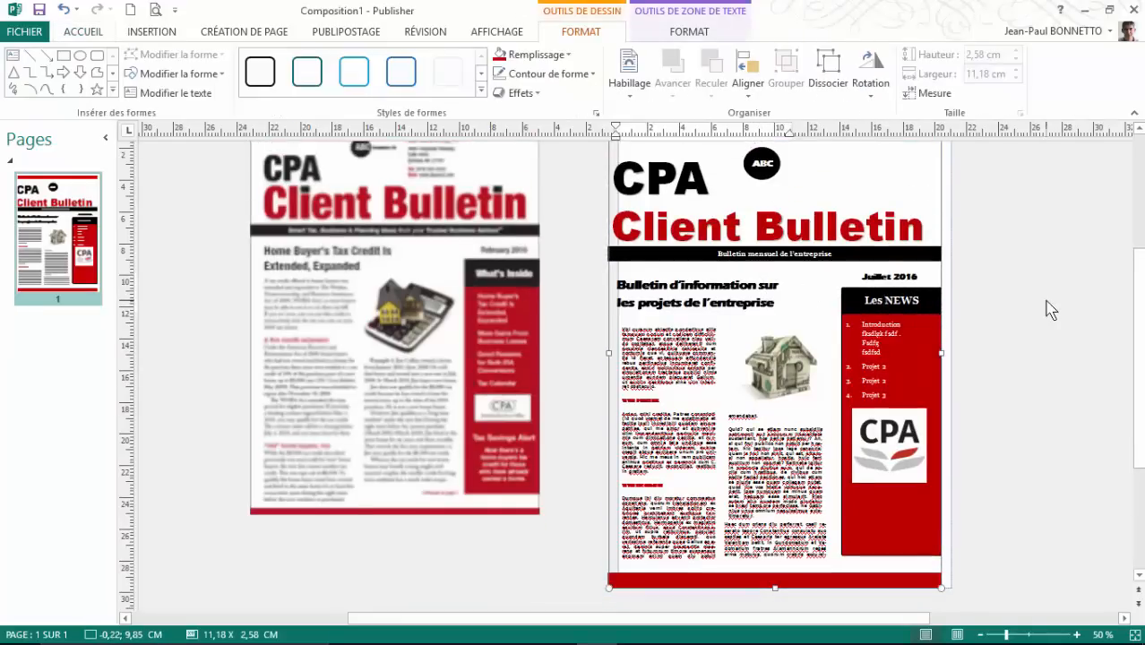
scroll(1050, 310, up, 1)
click(876, 149)
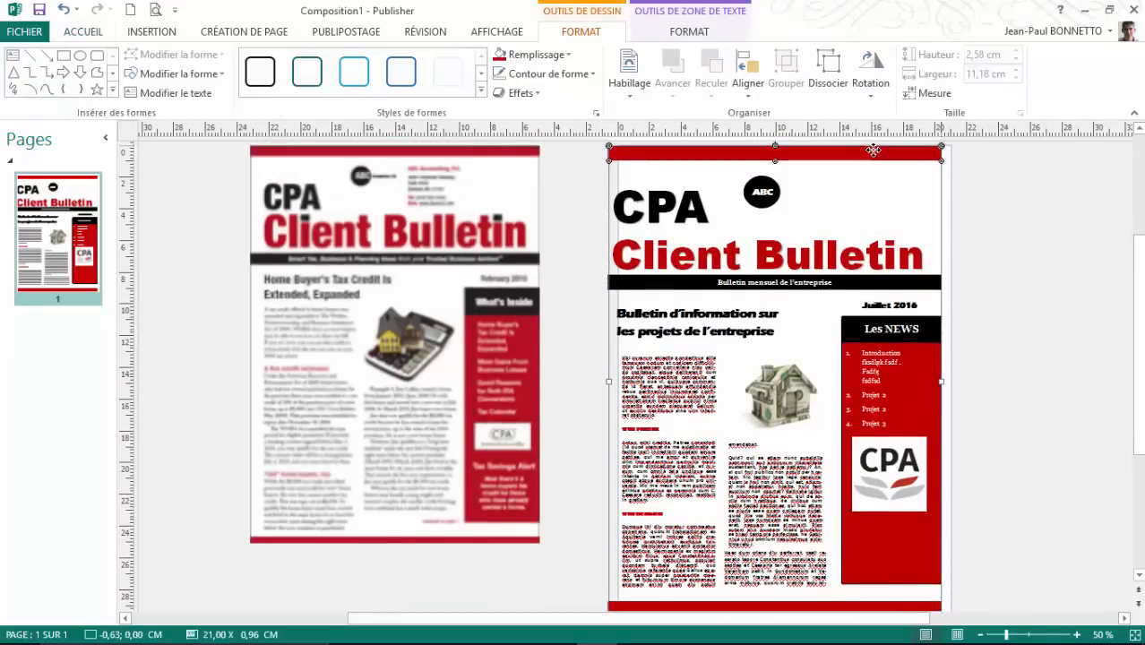
drag(878, 150, 877, 151)
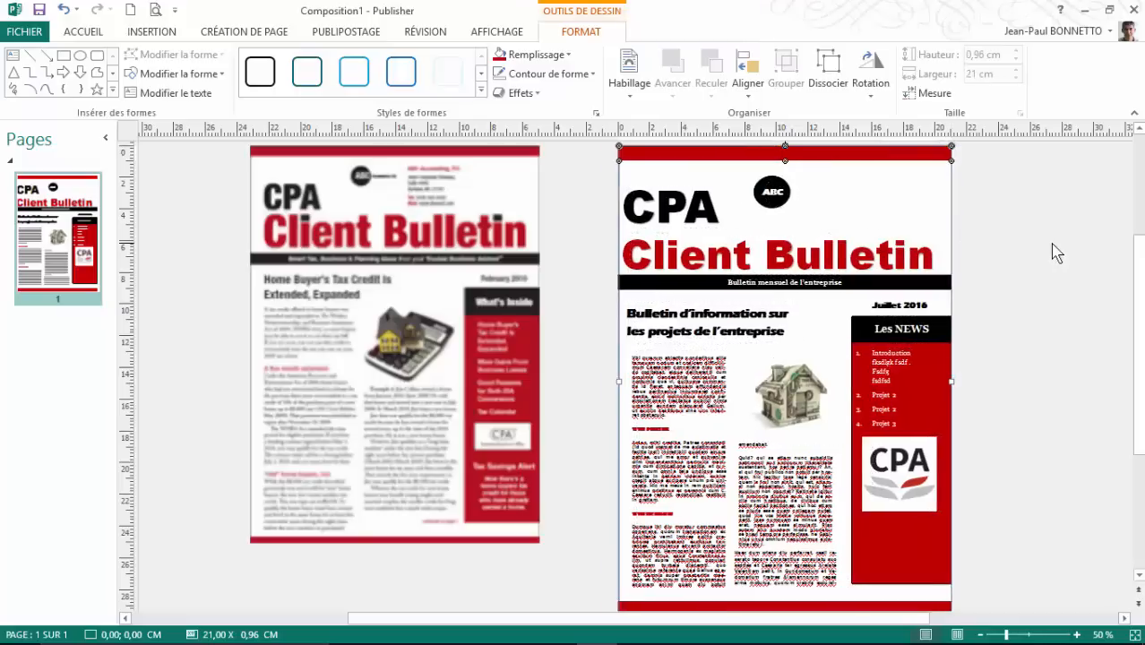
click(1055, 252)
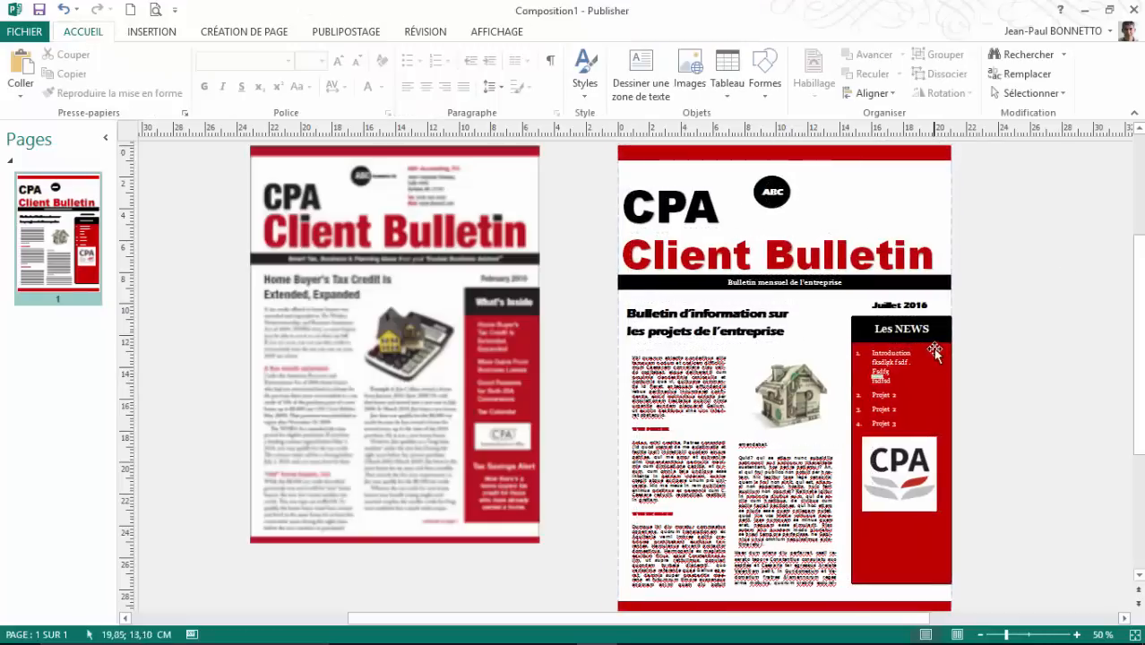
scroll(1017, 333, down, 1)
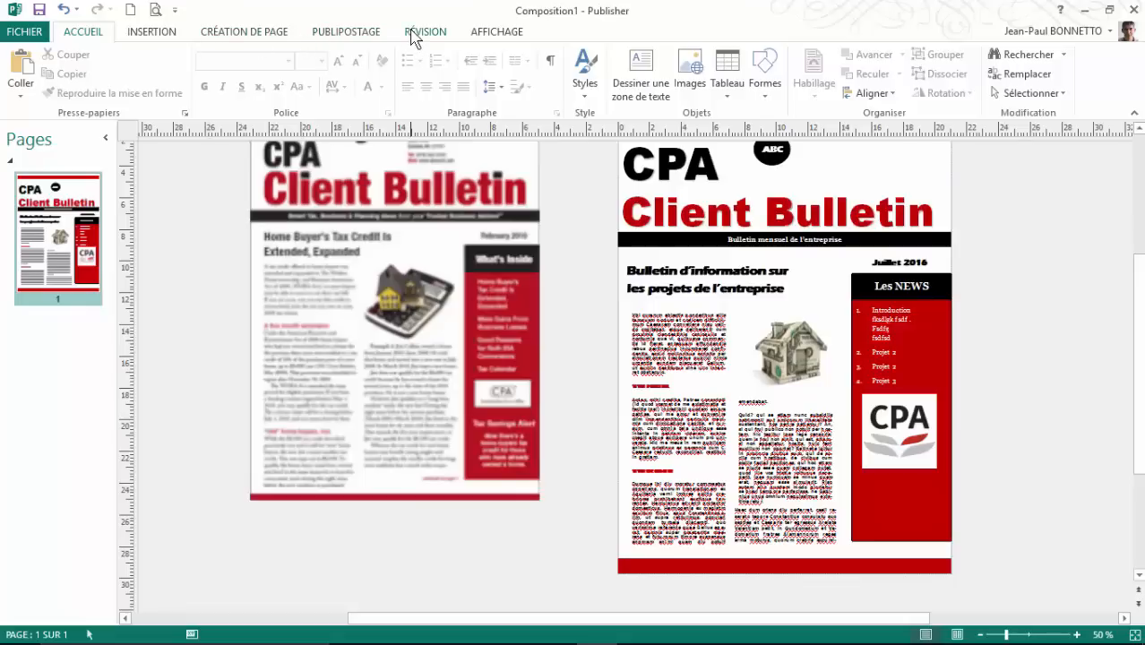
click(159, 34)
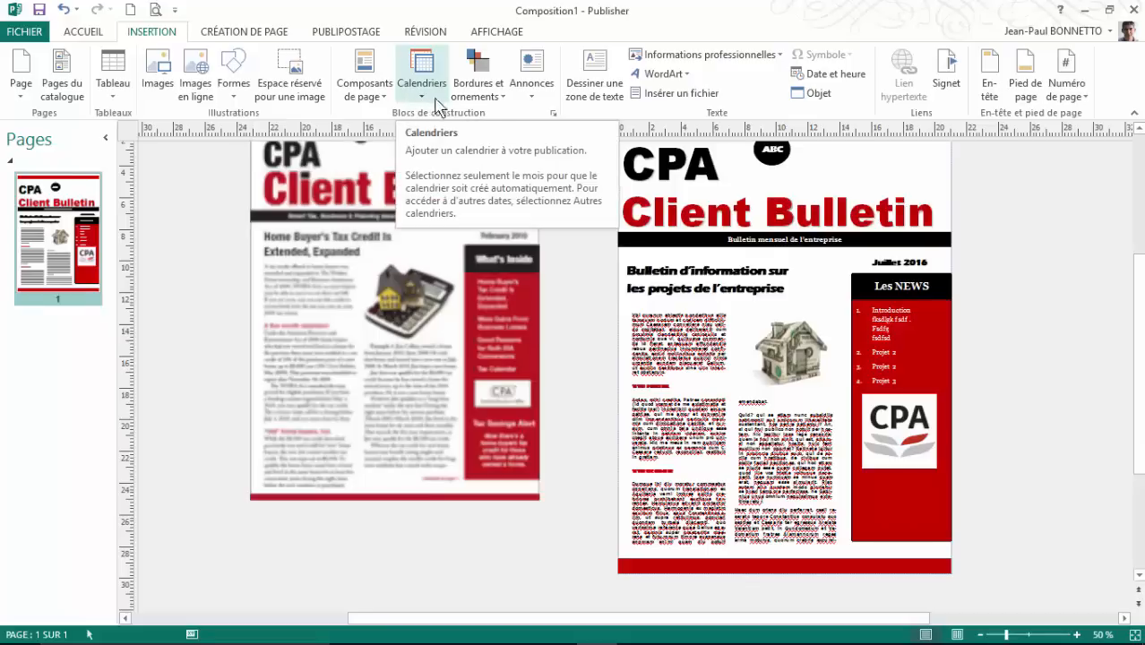
click(500, 97)
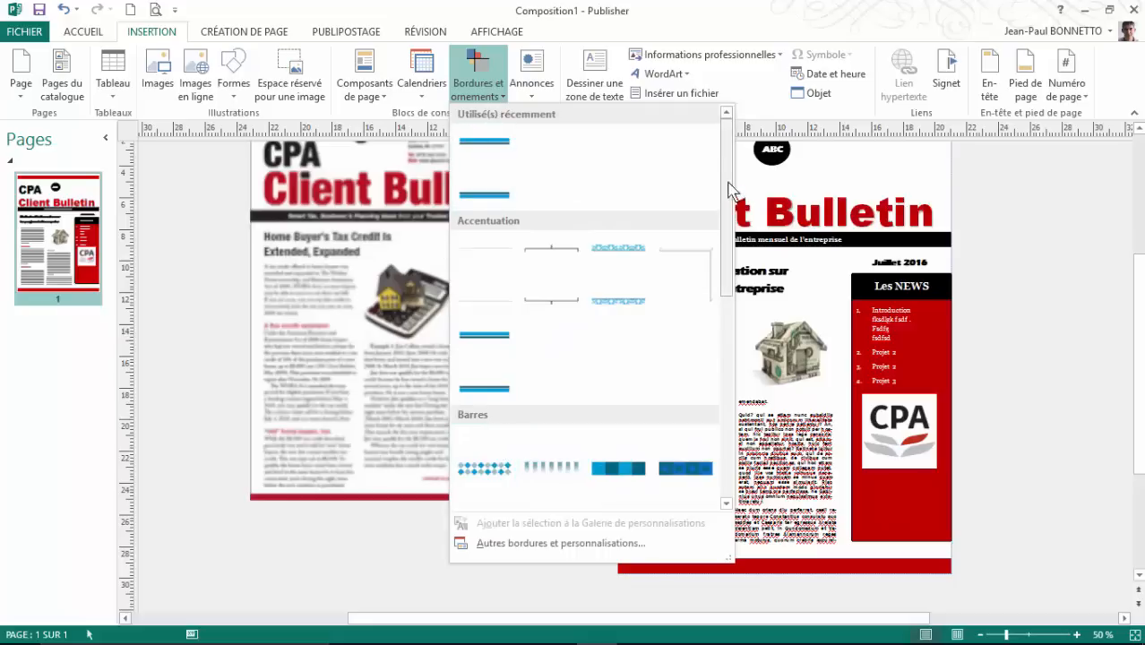
drag(729, 186, 736, 328)
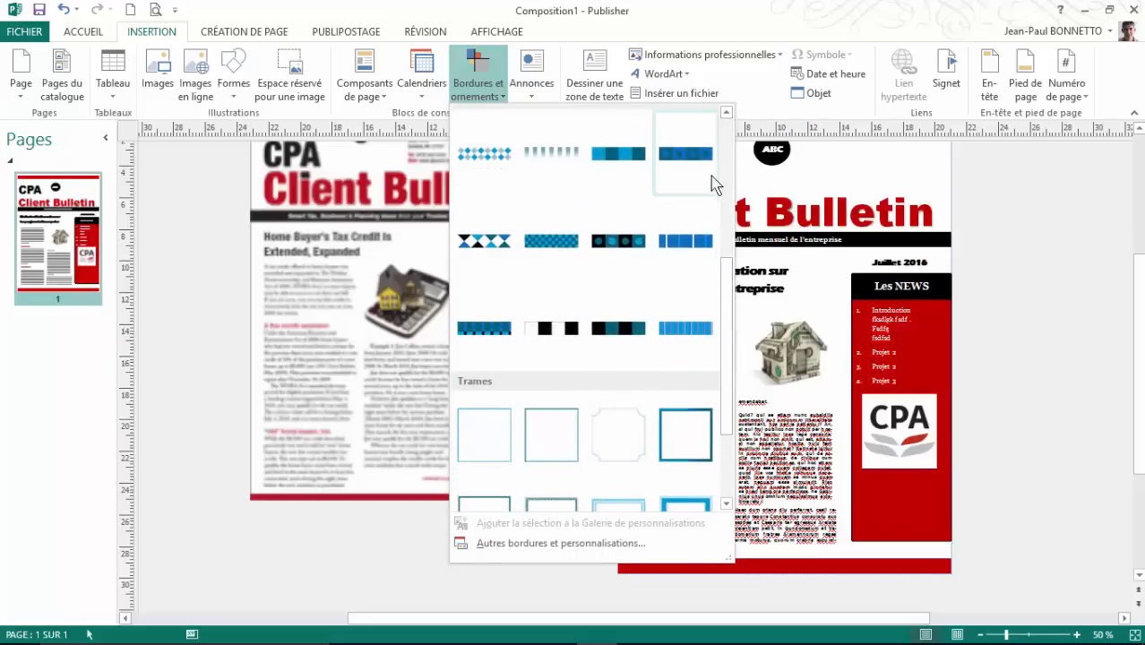
click(725, 112)
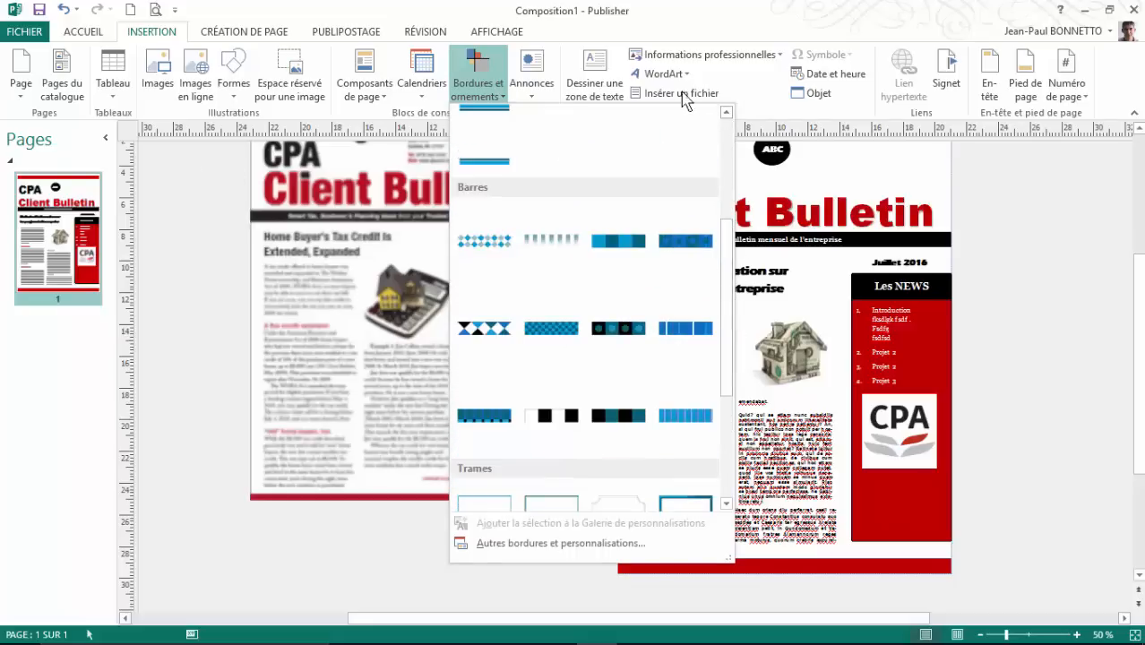
click(727, 113)
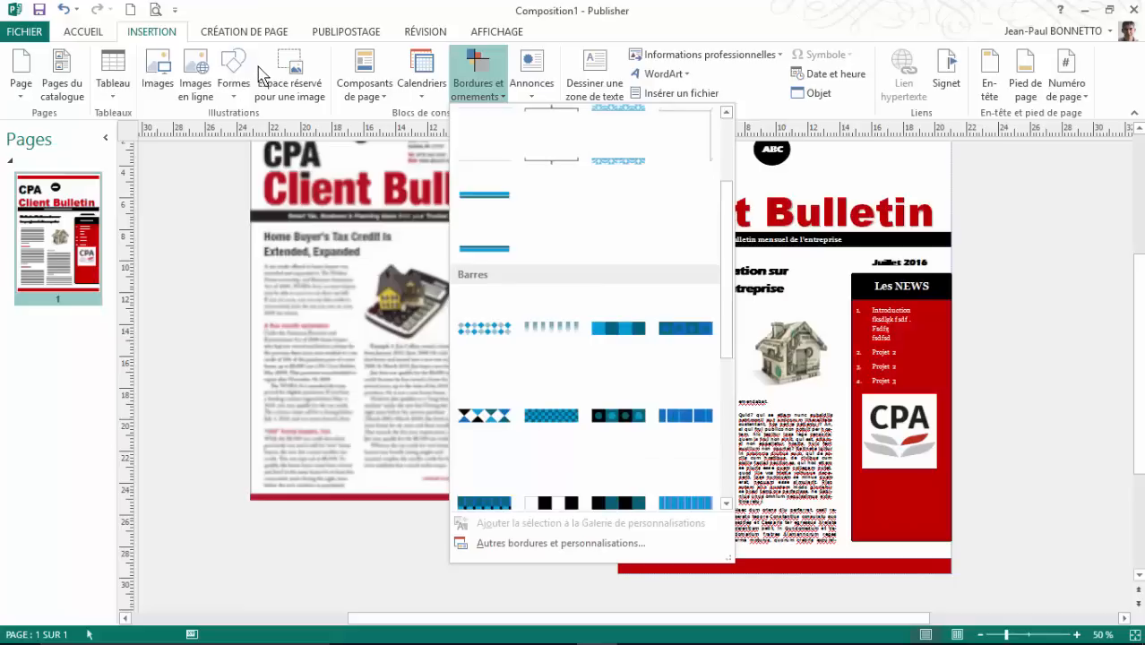
Apply a pale blue-grey solid background to the bulletin page.
click(244, 34)
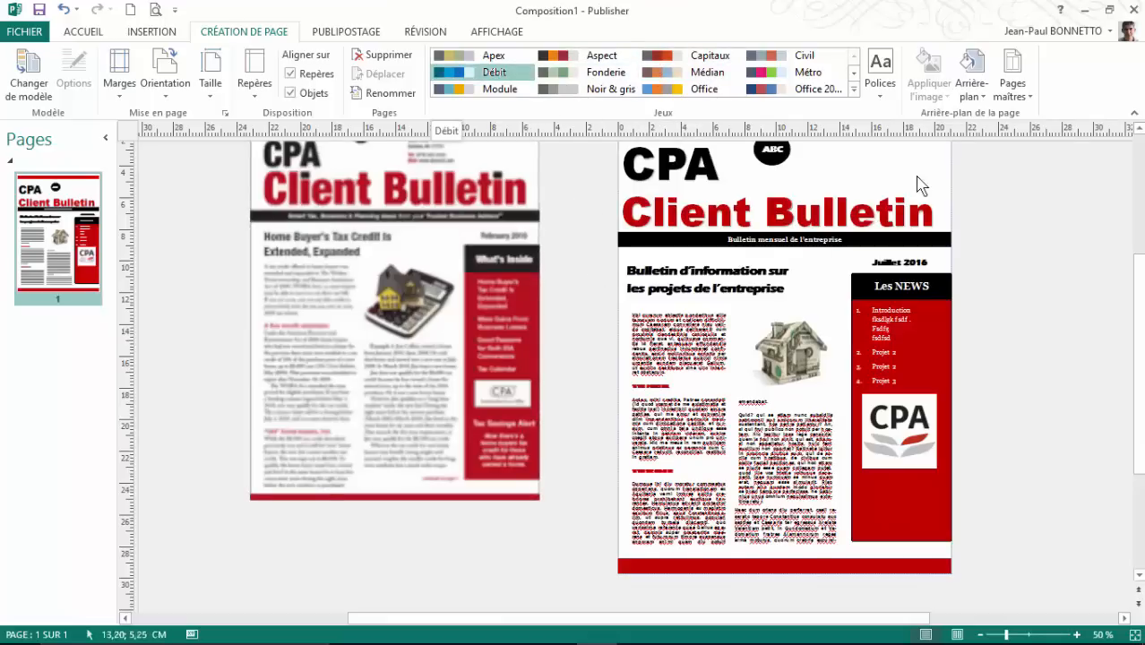
click(984, 96)
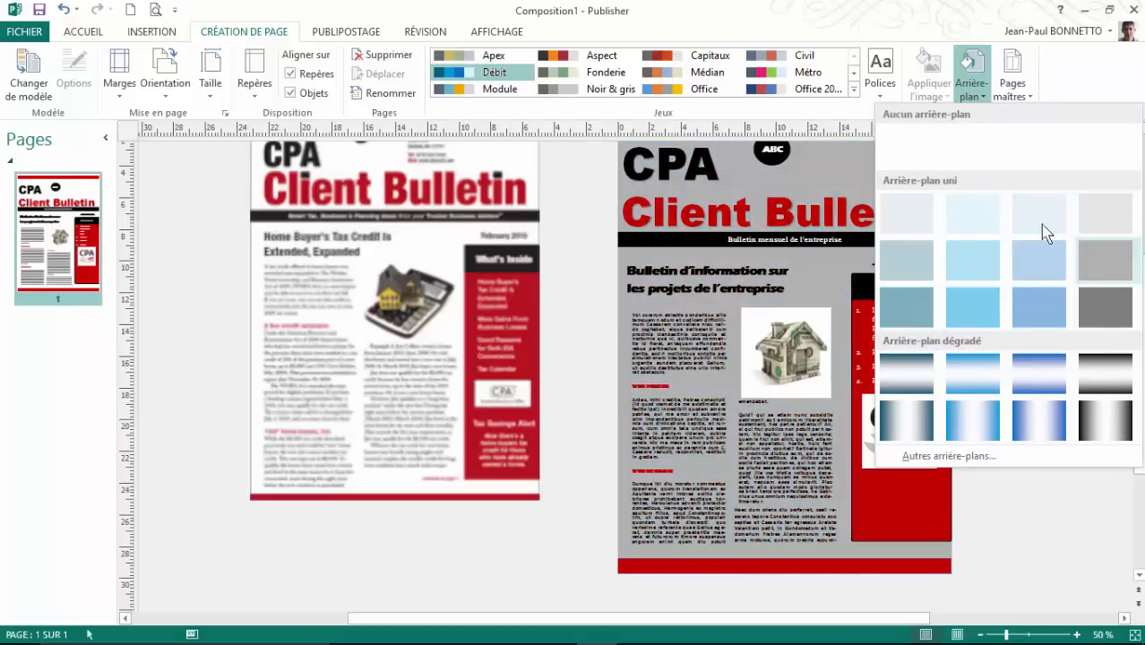
click(901, 211)
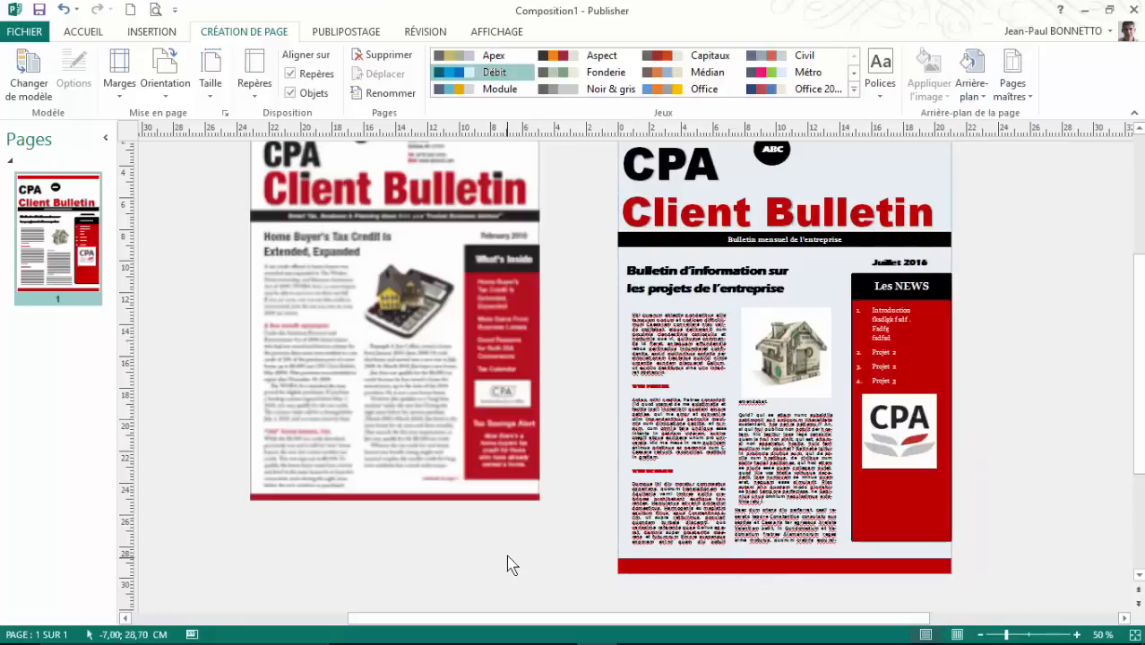
scroll(1133, 309, up, 3)
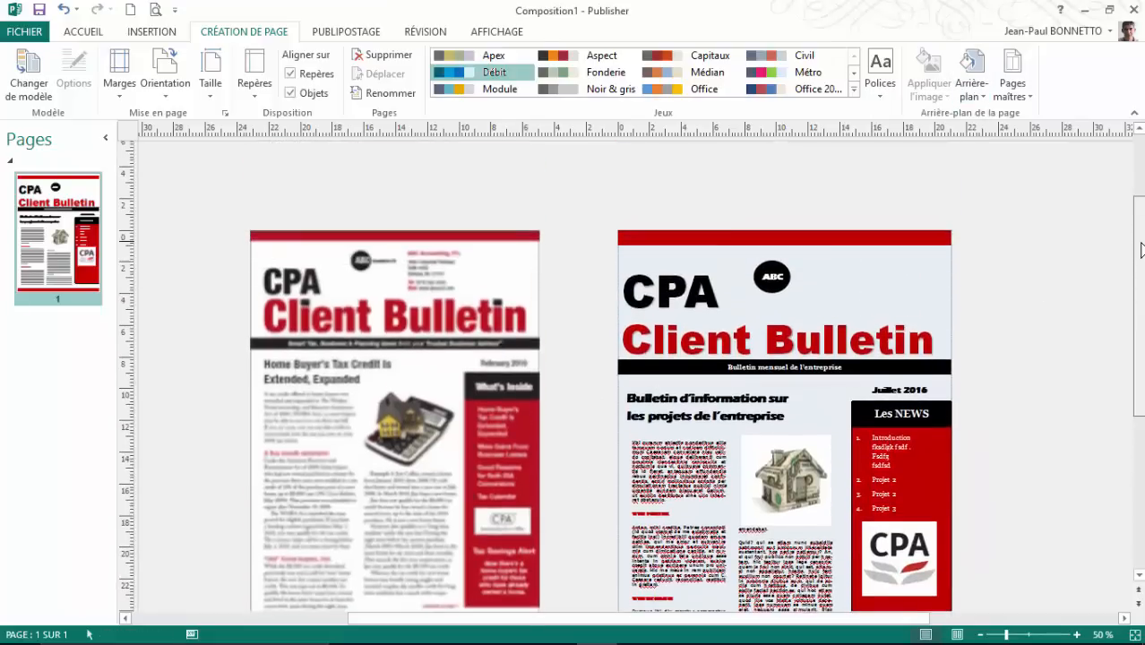
scroll(1115, 312, down, 2)
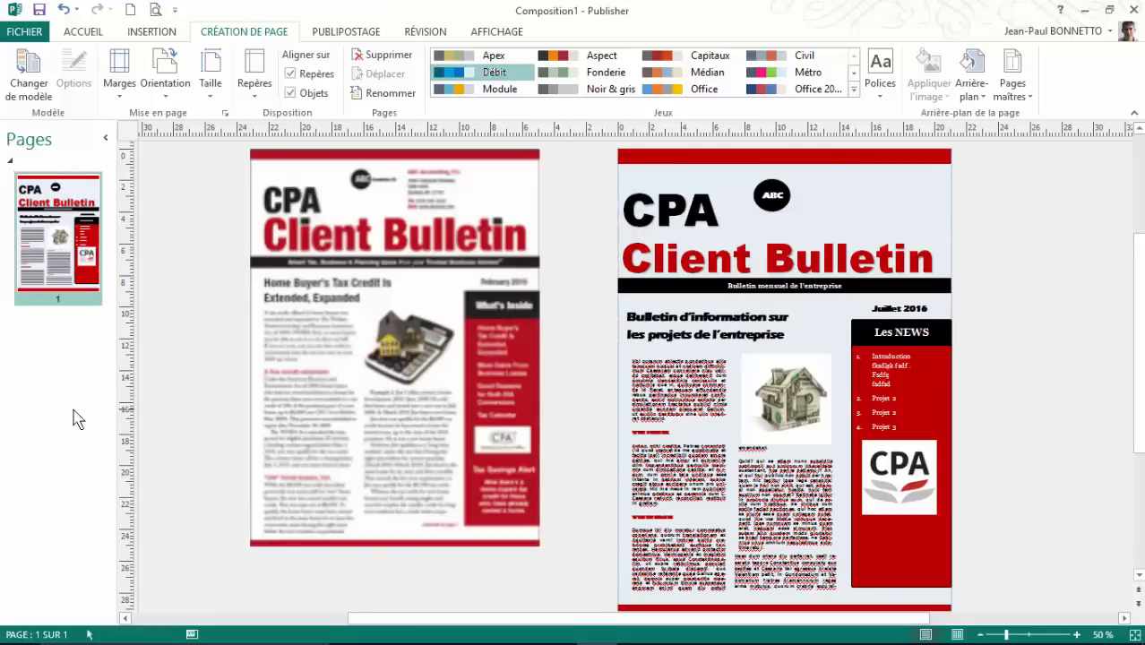
Insert one new page after the current page, duplicating all the objects of page 1.
right_click(48, 192)
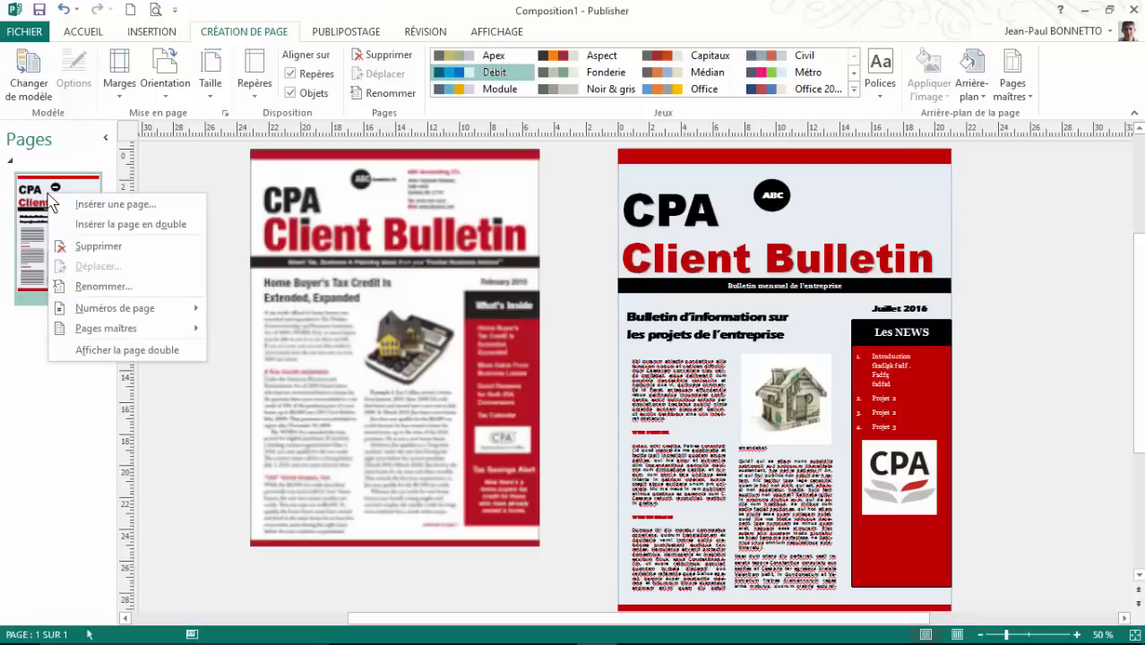
click(116, 205)
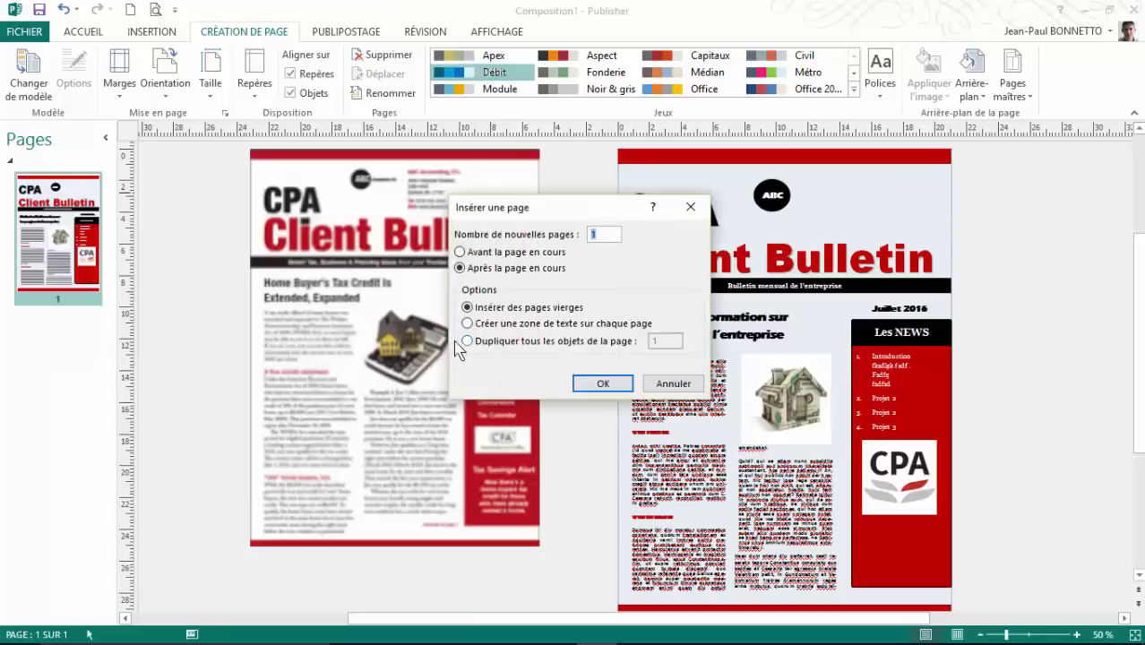
click(468, 341)
click(603, 384)
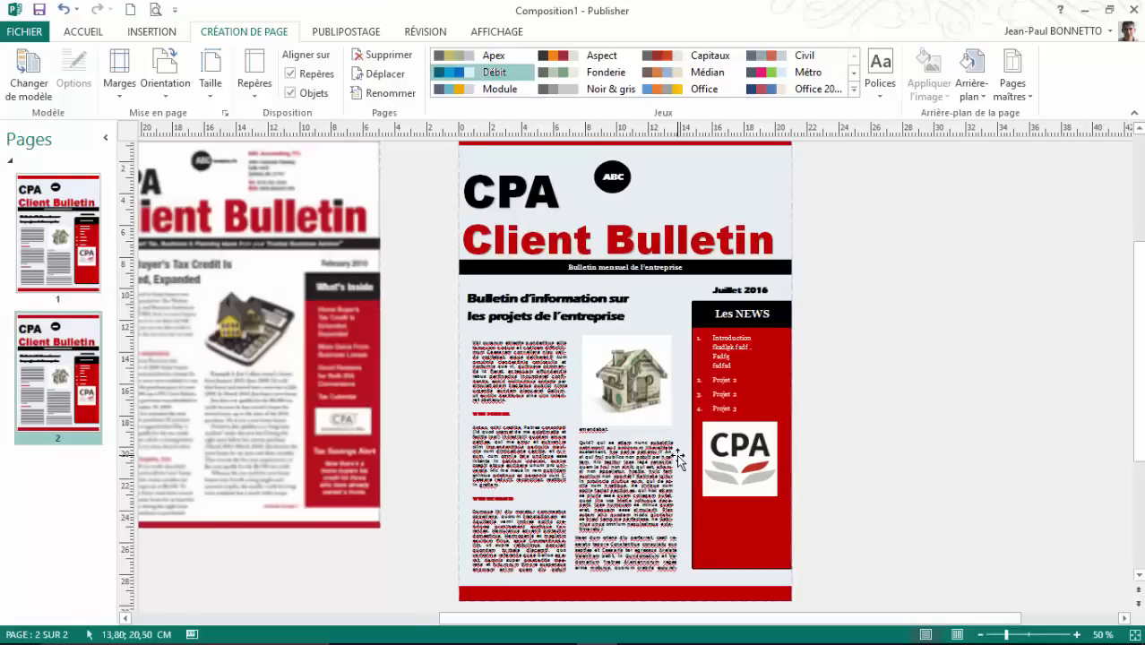
Select a short passage in the first paragraph of the two-column article on page 2.
click(480, 350)
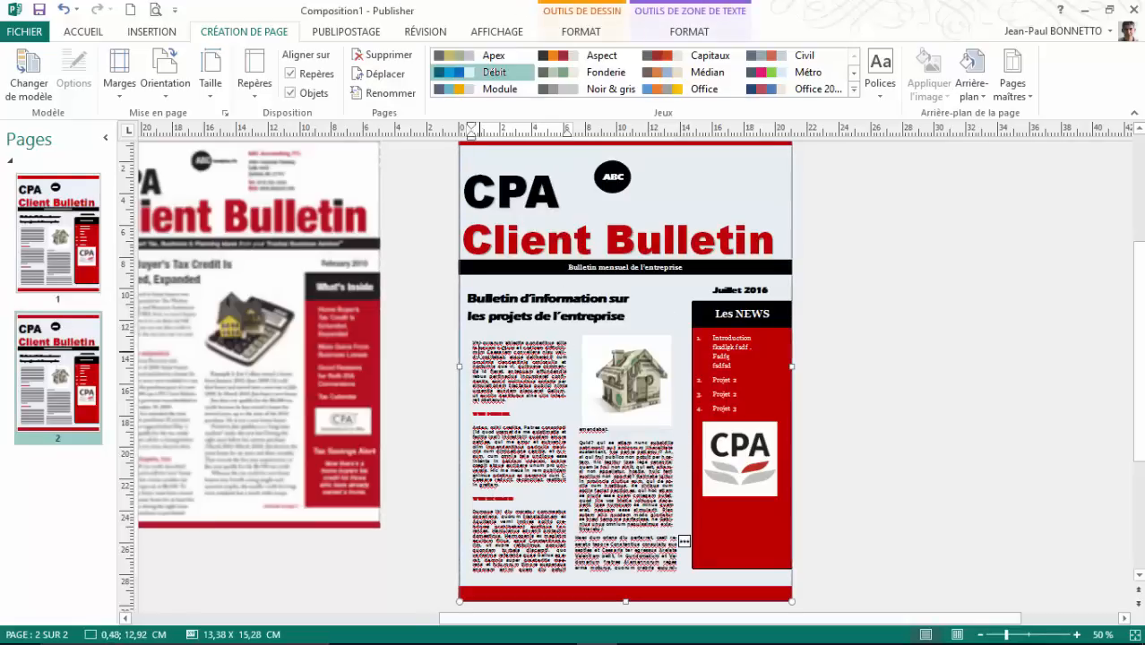
drag(479, 350, 554, 354)
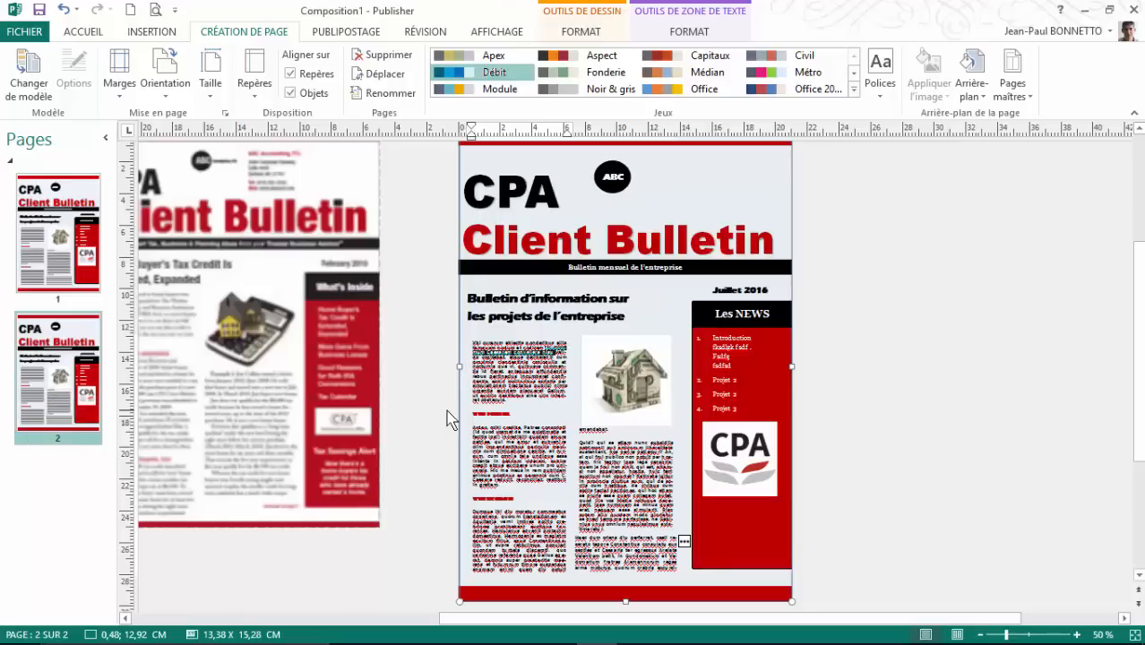
Check page 2 of the publication in the print preview and return to the page layout.
drag(1140, 303, 1141, 299)
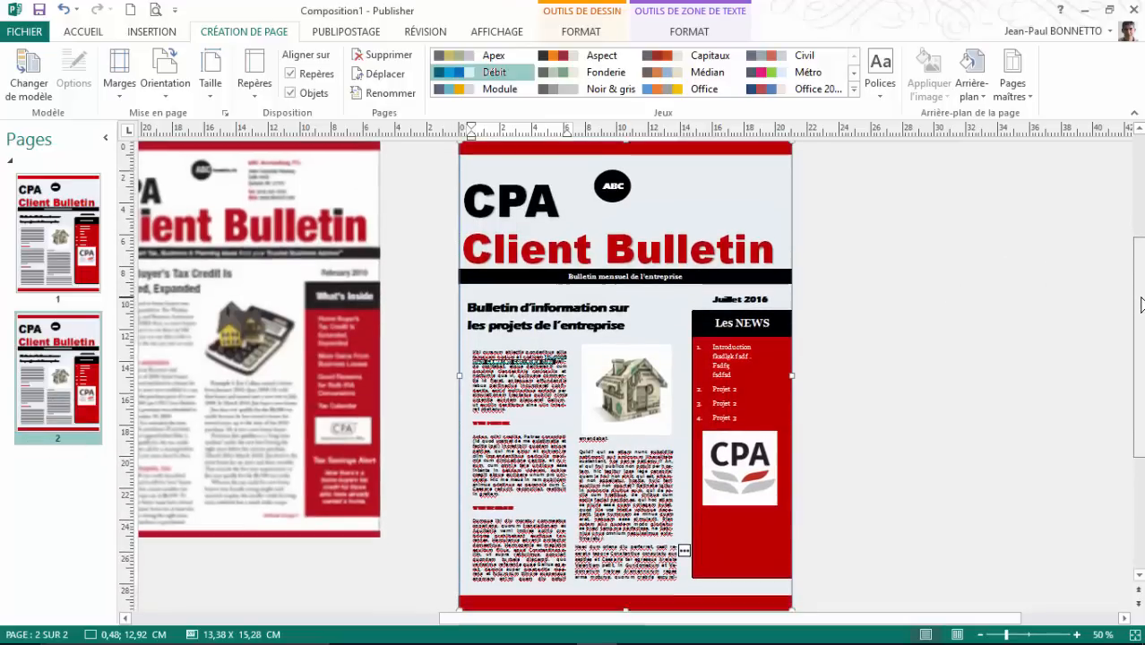
click(152, 10)
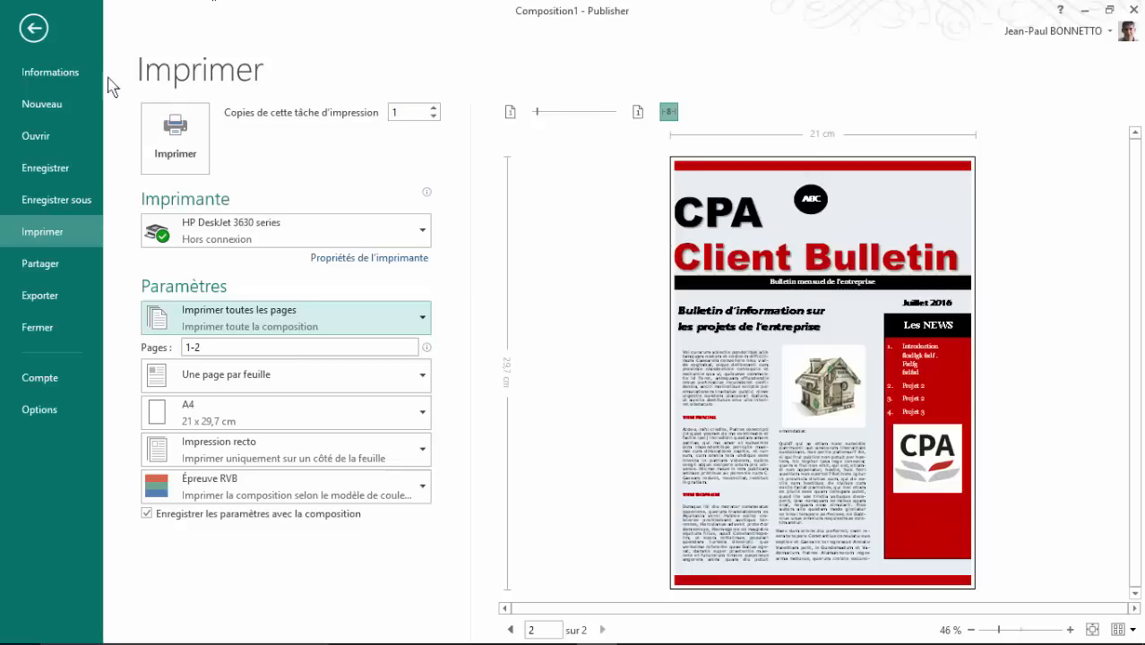
click(34, 29)
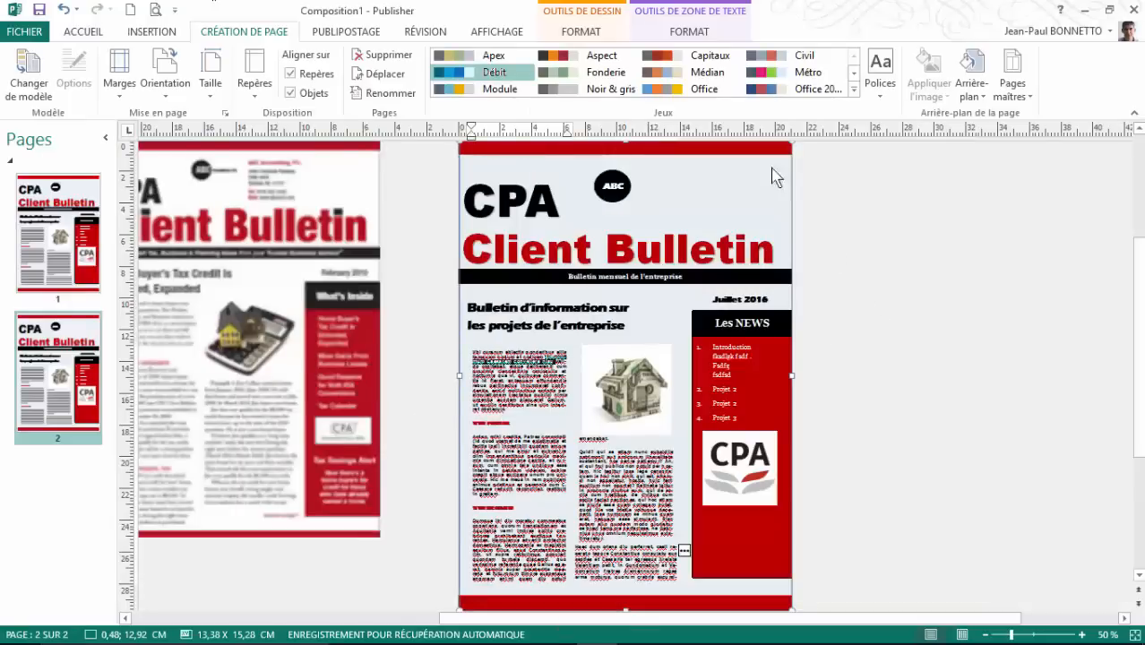